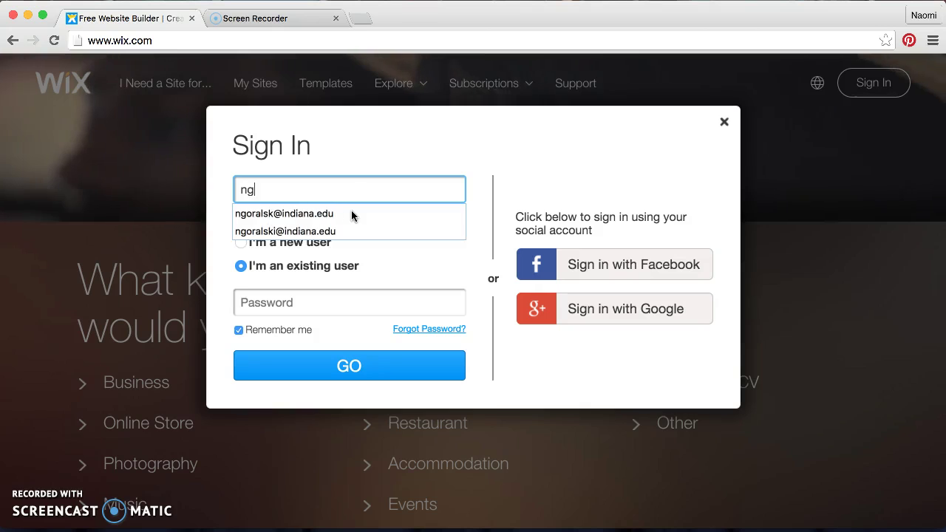
Sign in as an existing user with the account e-mail and password, and open the scrapbook site for editing.
{"action": "left_click", "coordinate": [295, 214]}
{"action": "left_click", "coordinate": [251, 302]}
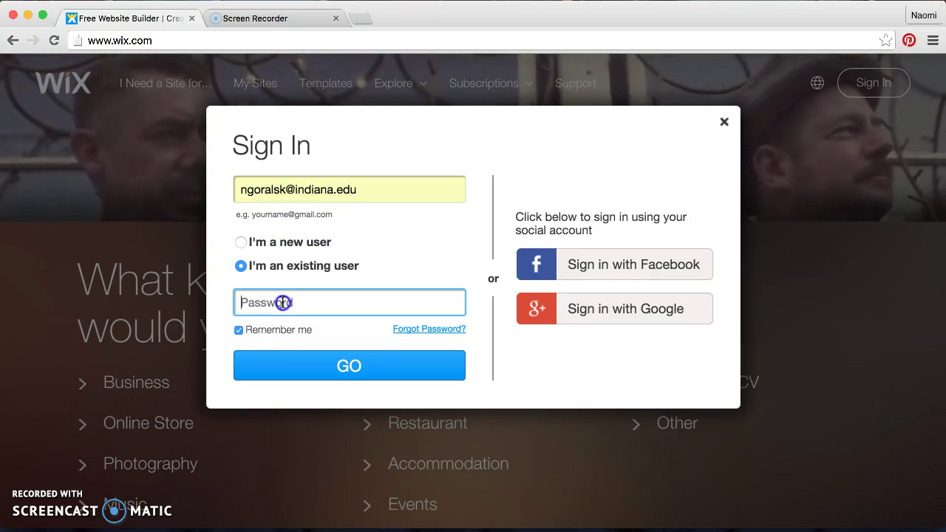
{"action": "type", "text": "••"}
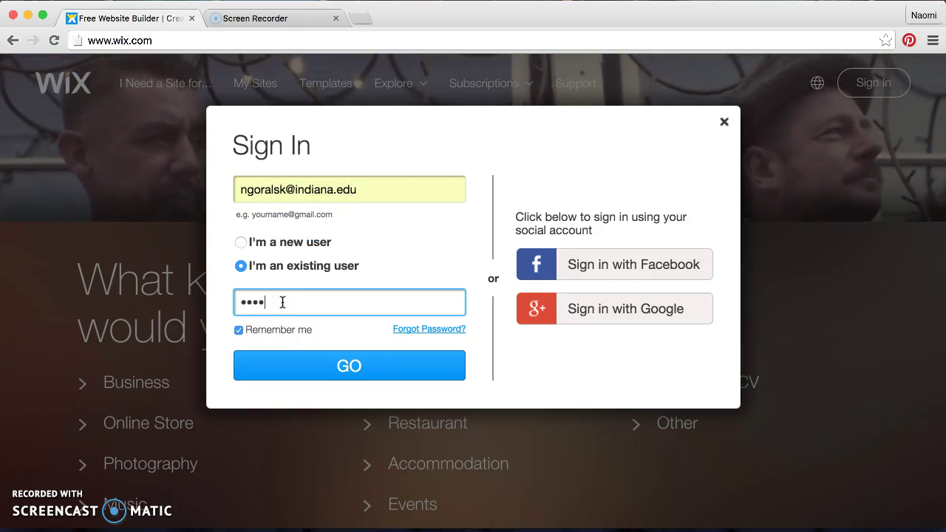
{"action": "left_click", "coordinate": [281, 362]}
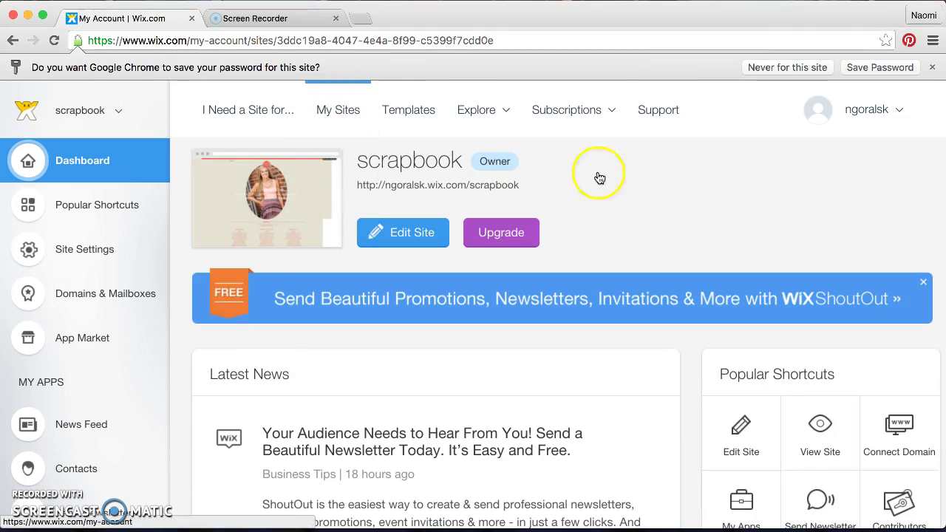
{"action": "left_click", "coordinate": [413, 235]}
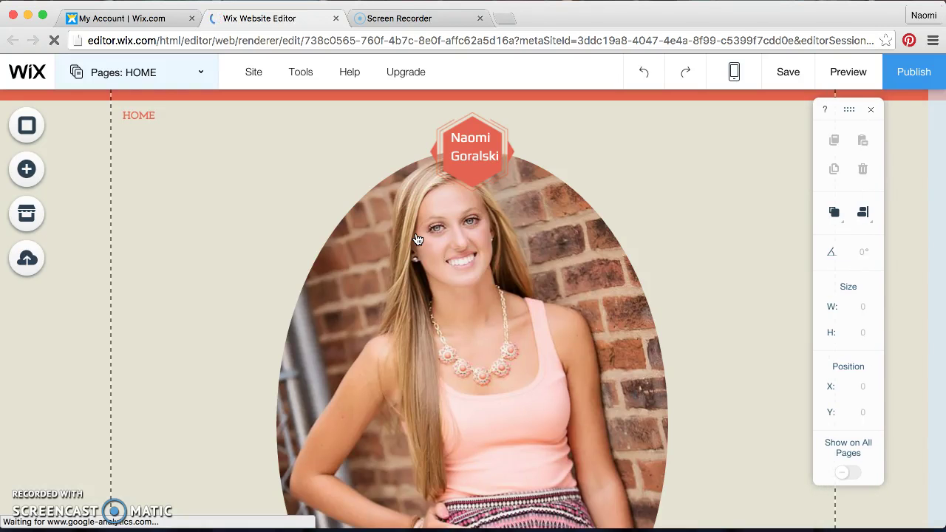
Examine the home page's content, from the large portrait and greeting text down to the gallery of round images.
{"action": "scroll", "coordinate": [433, 338], "scroll_direction": "down", "scroll_amount": 5}
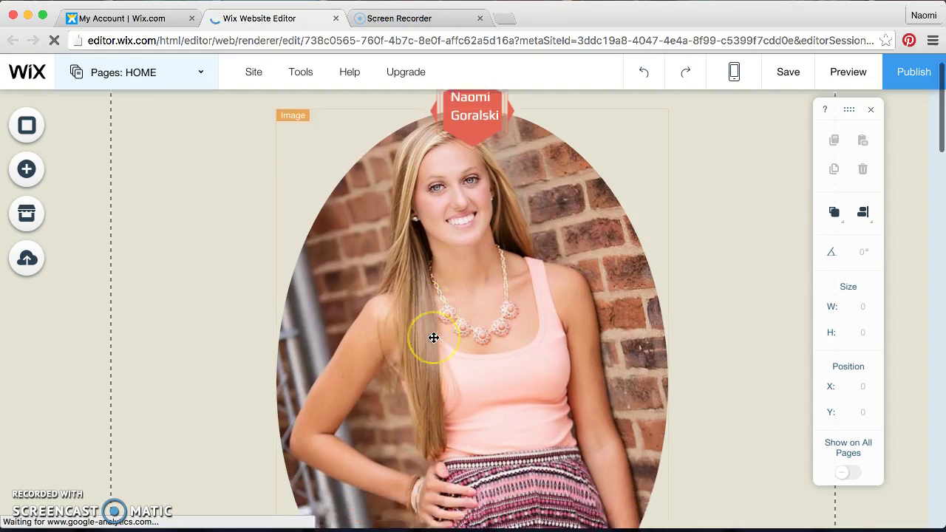
{"action": "scroll", "coordinate": [433, 337], "scroll_direction": "down", "scroll_amount": 2}
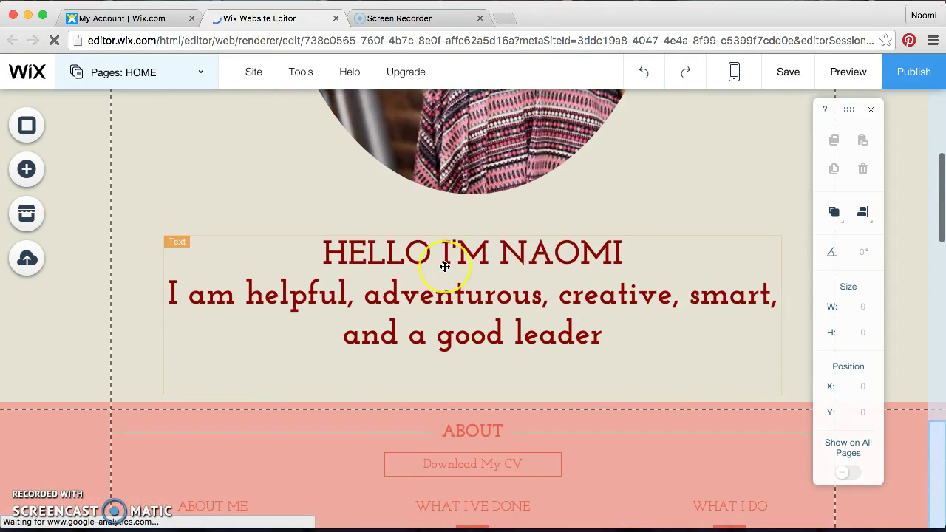
{"action": "scroll", "coordinate": [444, 266], "scroll_direction": "up", "scroll_amount": 6}
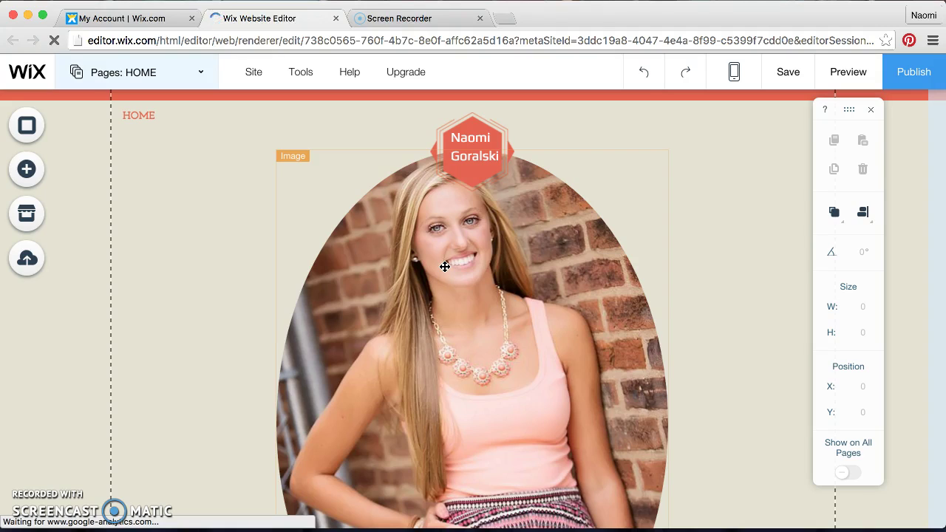
{"action": "left_click", "coordinate": [443, 300]}
{"action": "scroll", "coordinate": [443, 300], "scroll_direction": "down", "scroll_amount": 5}
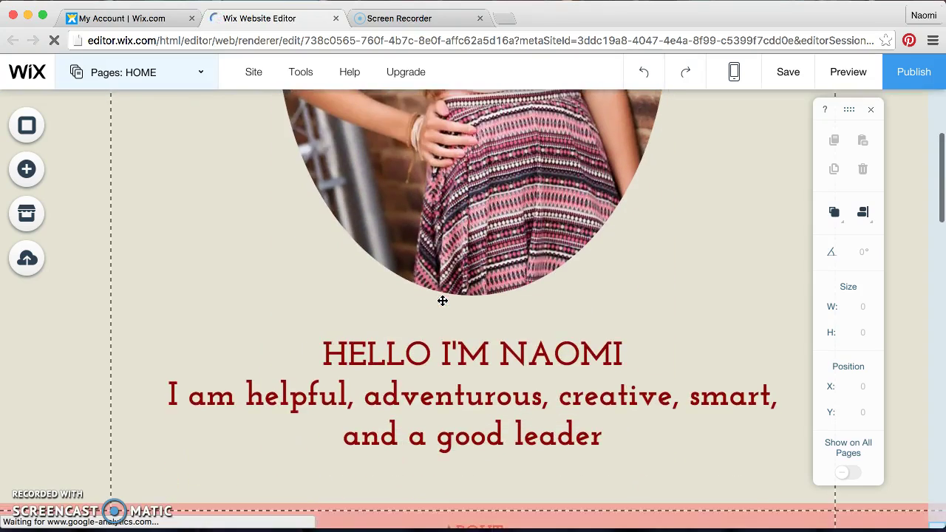
{"action": "scroll", "coordinate": [442, 301], "scroll_direction": "up", "scroll_amount": 6}
{"action": "left_click", "coordinate": [468, 290]}
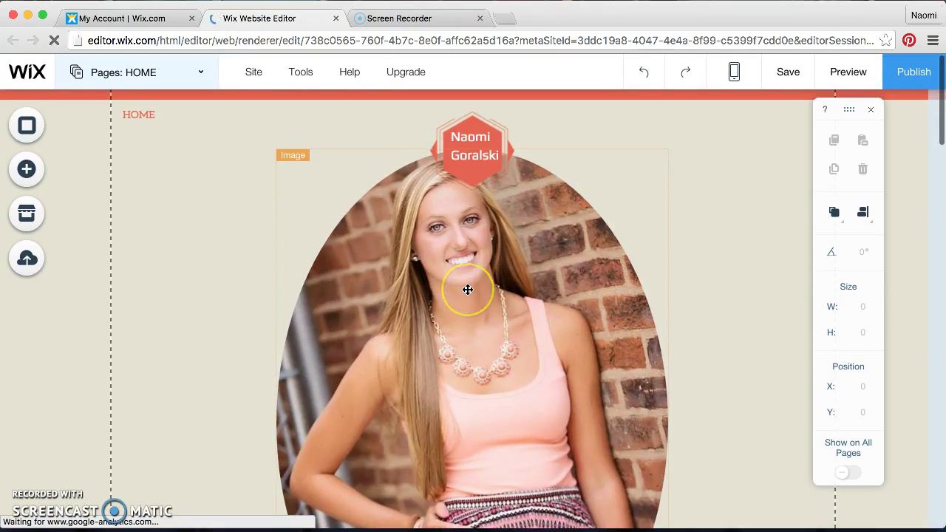
{"action": "scroll", "coordinate": [468, 289], "scroll_direction": "down", "scroll_amount": 15}
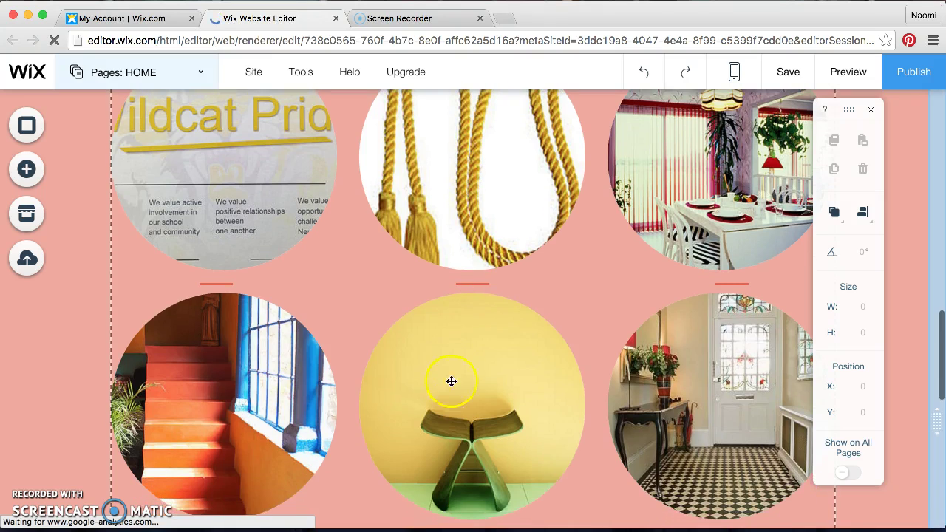
{"action": "left_click", "coordinate": [452, 382]}
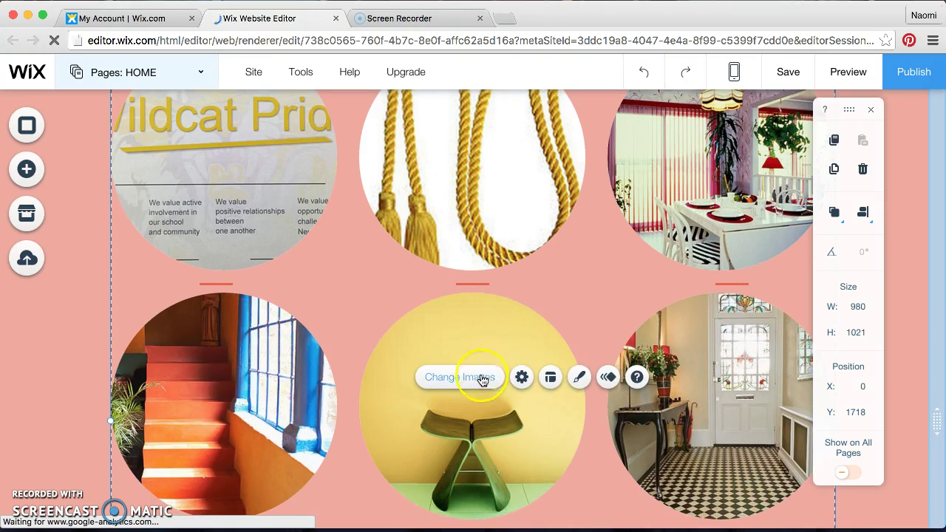
{"action": "scroll", "coordinate": [481, 380], "scroll_direction": "up", "scroll_amount": 15}
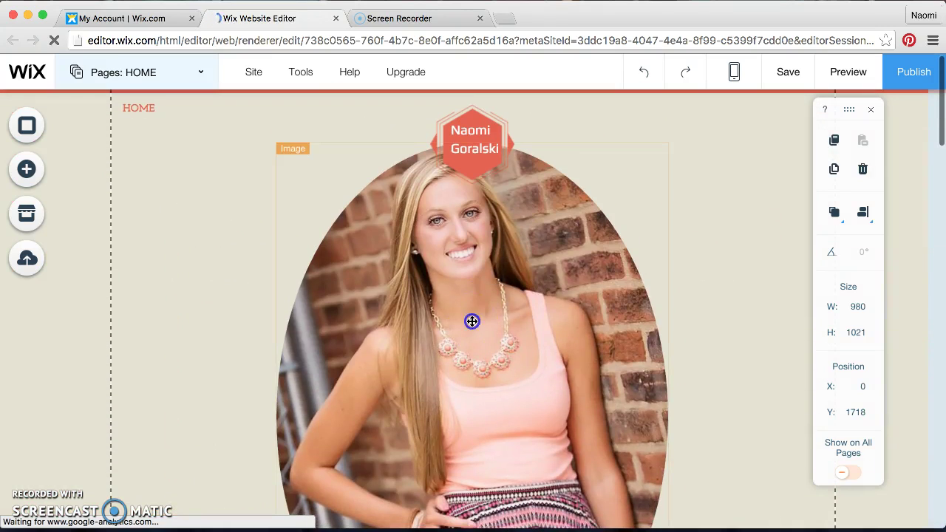
Start replacing the large portrait at the head of the home page with an image uploaded from the computer.
{"action": "left_click", "coordinate": [472, 322]}
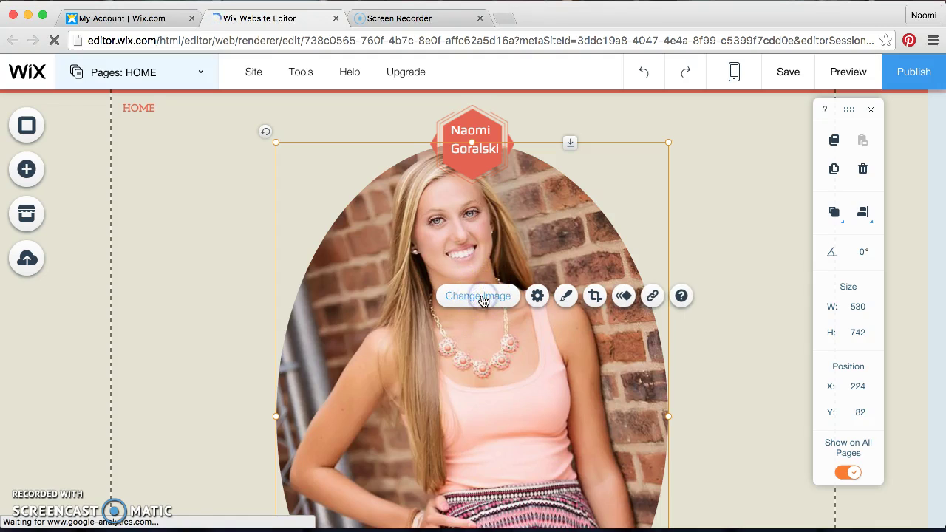
{"action": "left_click", "coordinate": [478, 297]}
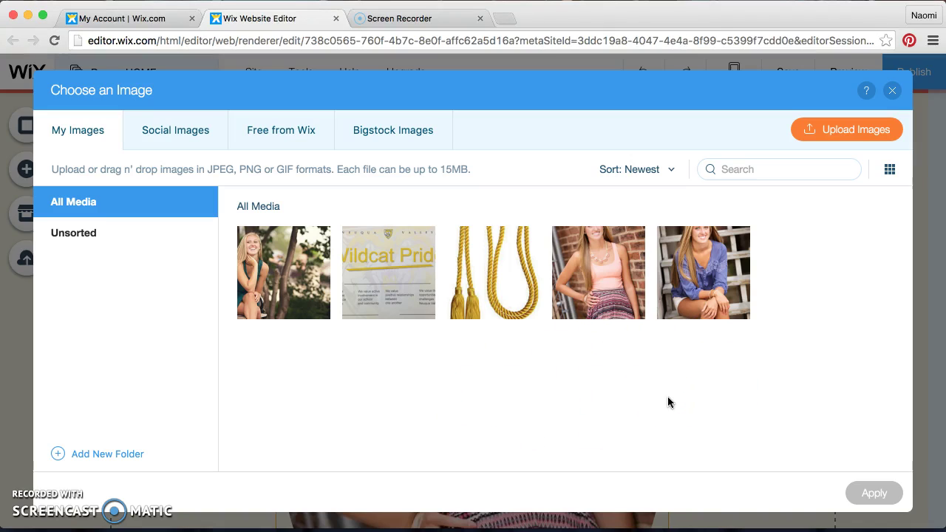
{"action": "left_click", "coordinate": [868, 129]}
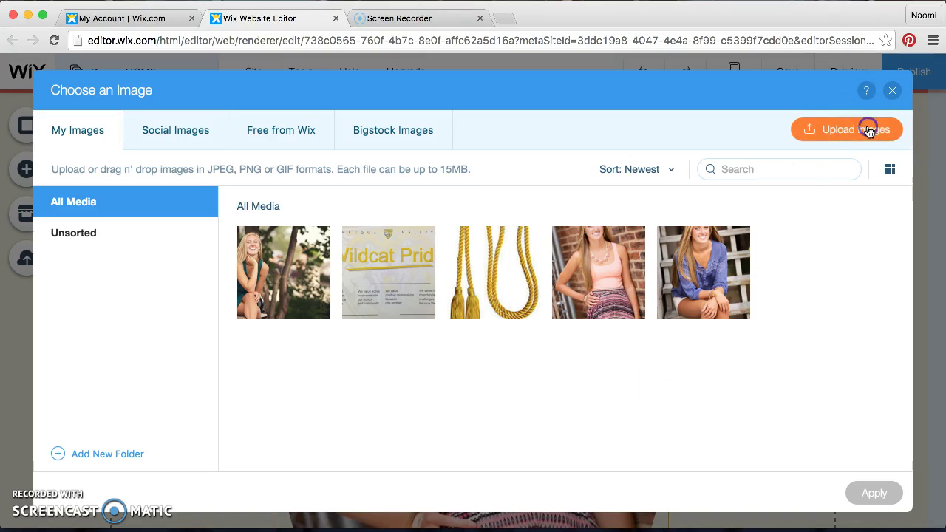
Check the Desktop and Downloads folders for a picture to upload.
{"action": "left_click", "coordinate": [327, 149]}
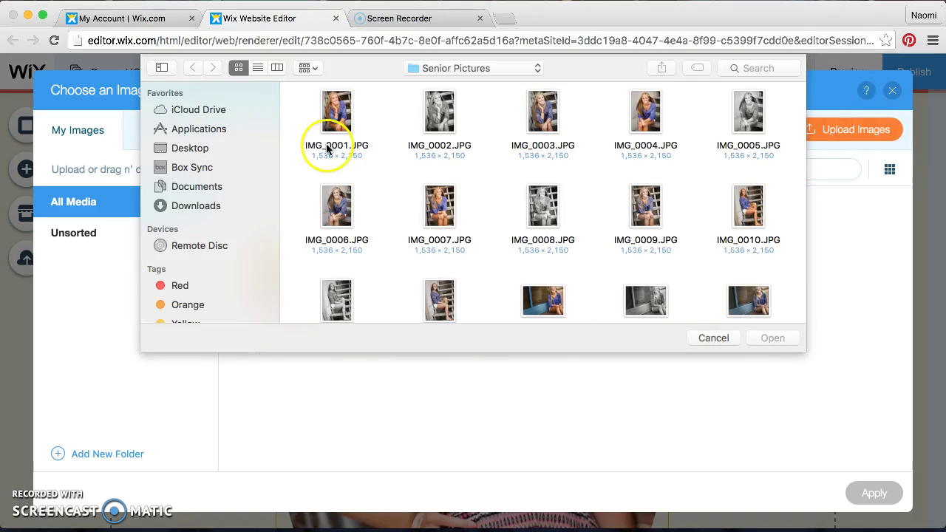
{"action": "left_click", "coordinate": [170, 149]}
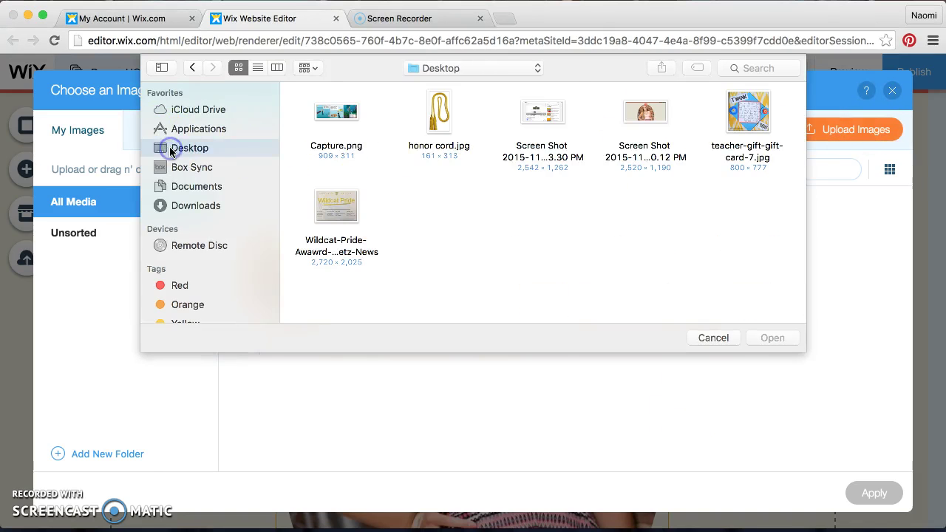
{"action": "left_click", "coordinate": [189, 194]}
{"action": "left_click", "coordinate": [191, 206]}
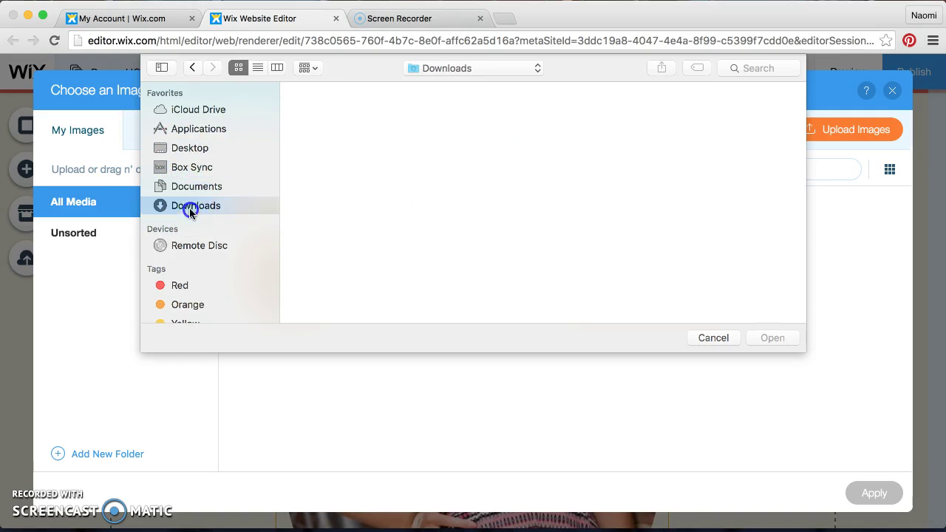
{"action": "left_click", "coordinate": [200, 149]}
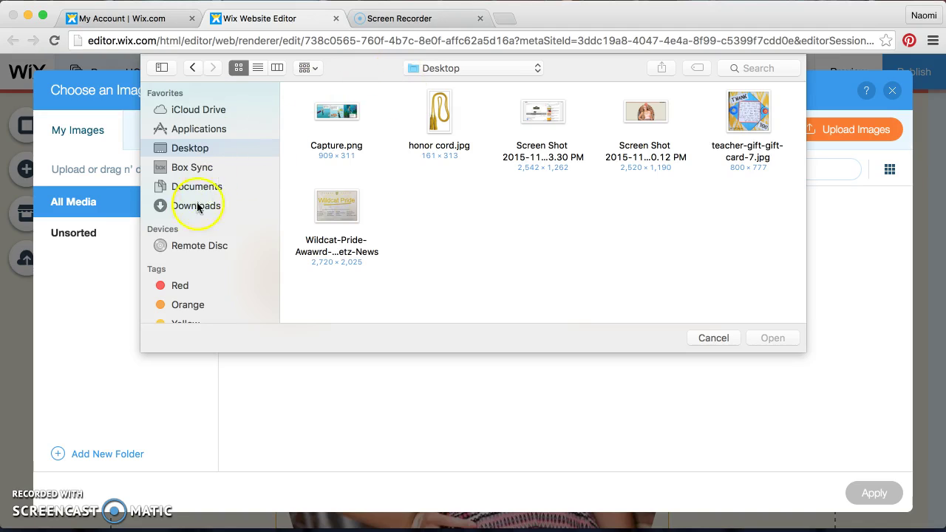
Upload IMG_0013.JPG from the Senior Pictures folder and apply it as the new home page portrait.
{"action": "left_click", "coordinate": [459, 71]}
{"action": "left_click", "coordinate": [403, 165]}
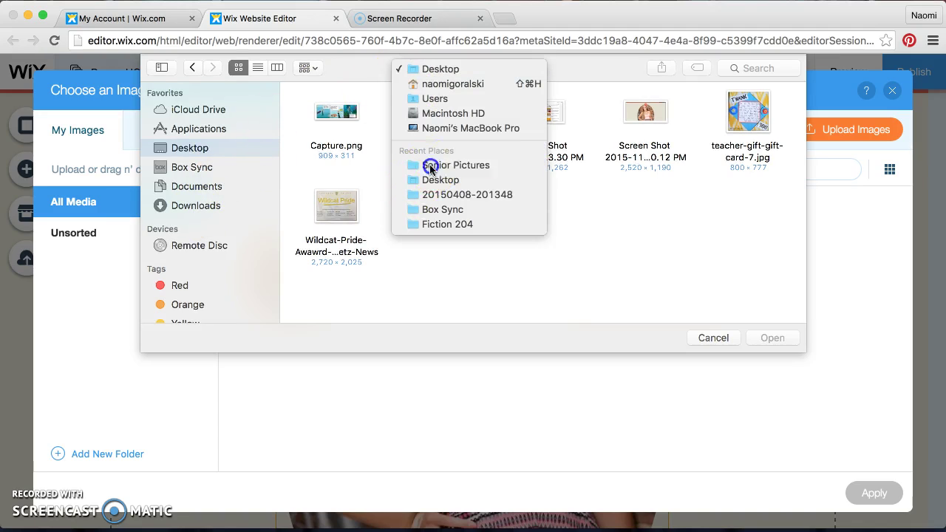
{"action": "scroll", "coordinate": [393, 252], "scroll_direction": "down", "scroll_amount": 8}
{"action": "scroll", "coordinate": [395, 255], "scroll_direction": "up", "scroll_amount": 5}
{"action": "scroll", "coordinate": [395, 255], "scroll_direction": "up", "scroll_amount": 5}
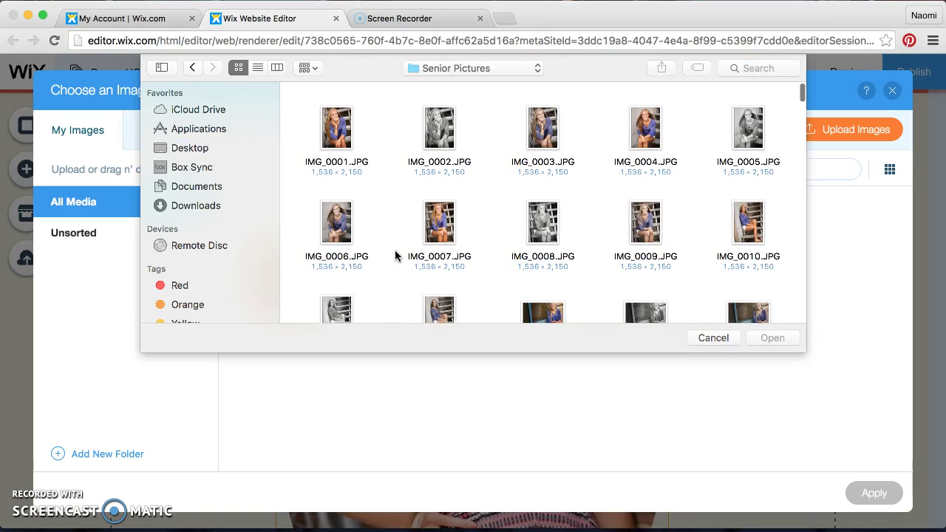
{"action": "scroll", "coordinate": [395, 255], "scroll_direction": "down", "scroll_amount": 2}
{"action": "left_click", "coordinate": [544, 228]}
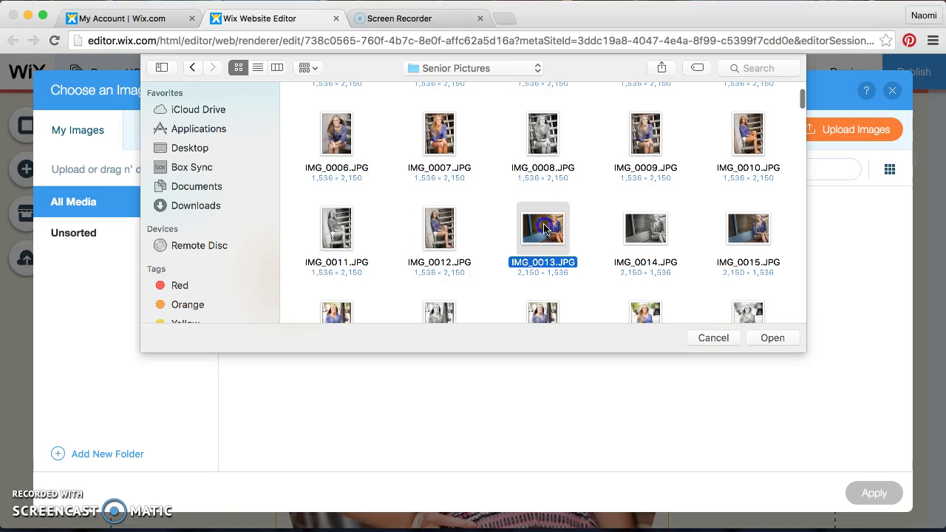
{"action": "left_click", "coordinate": [771, 338]}
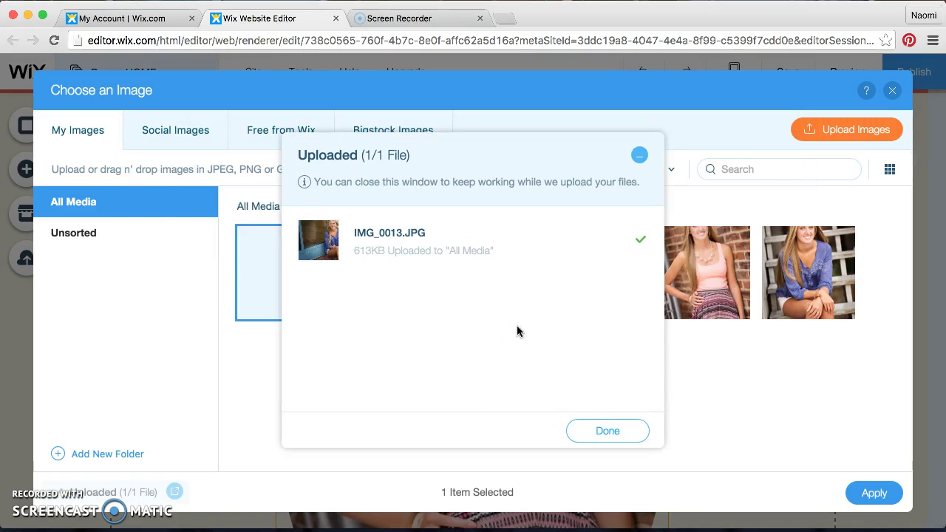
{"action": "left_click", "coordinate": [581, 431]}
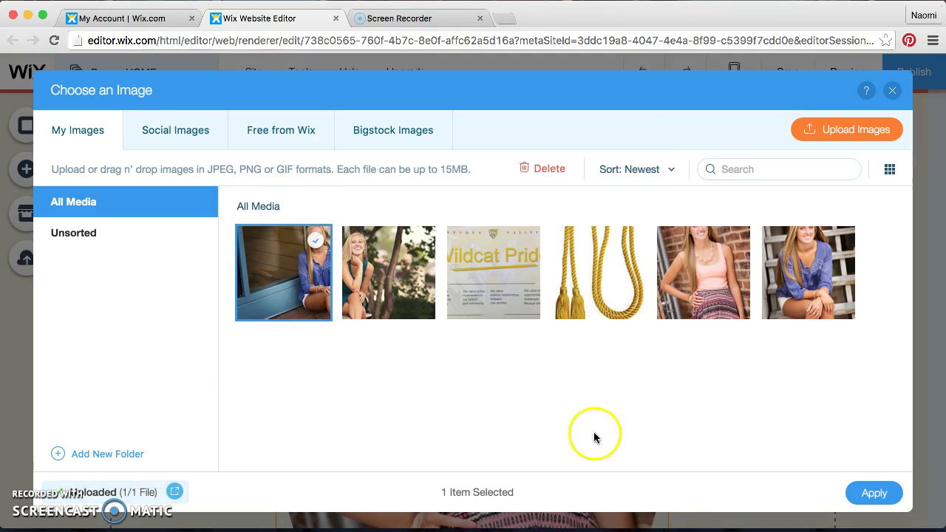
{"action": "left_click", "coordinate": [883, 498]}
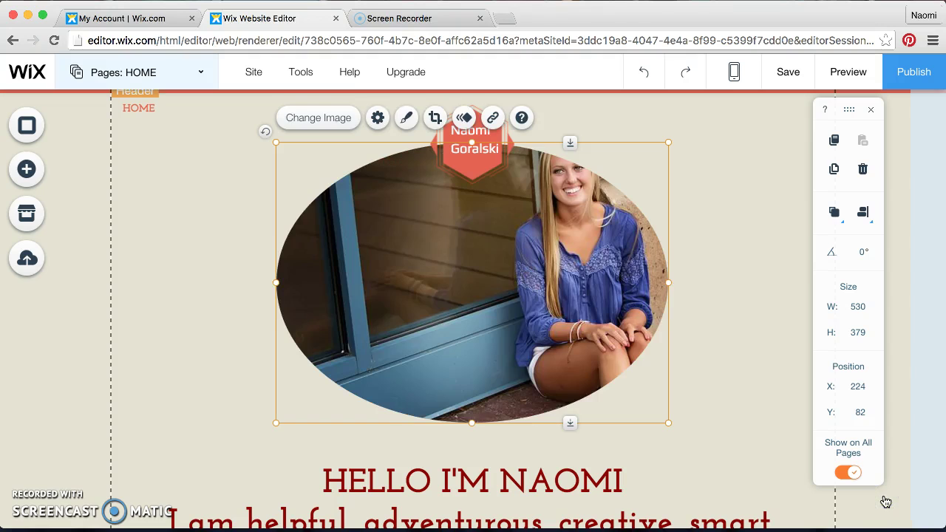
{"action": "double_click", "coordinate": [547, 301]}
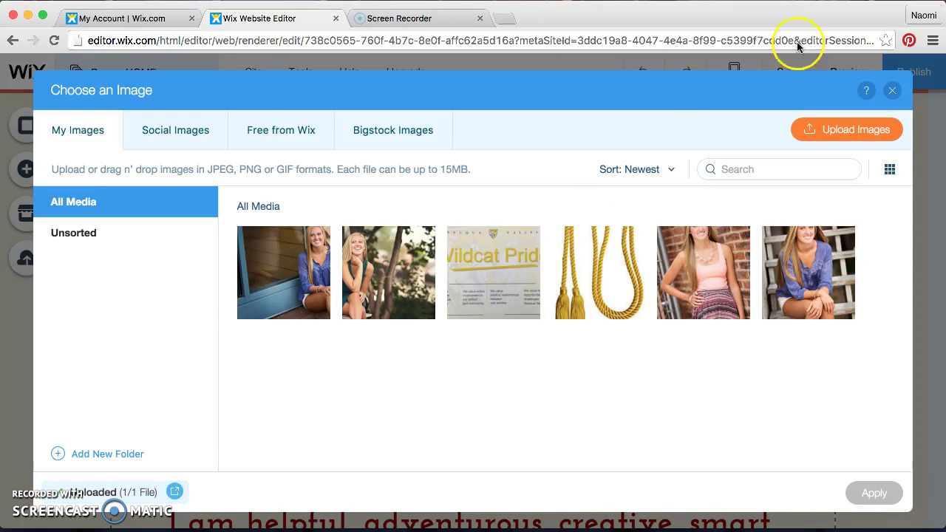
{"action": "left_click", "coordinate": [891, 89]}
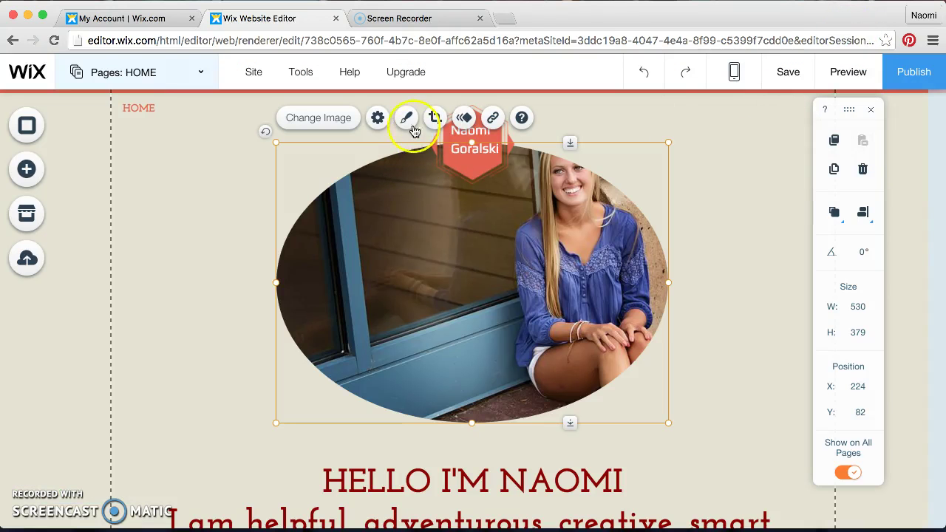
Try the Center, Stretch and Fit resizing options on the new home page portrait, and set it to Autocrop.
{"action": "left_click", "coordinate": [378, 117]}
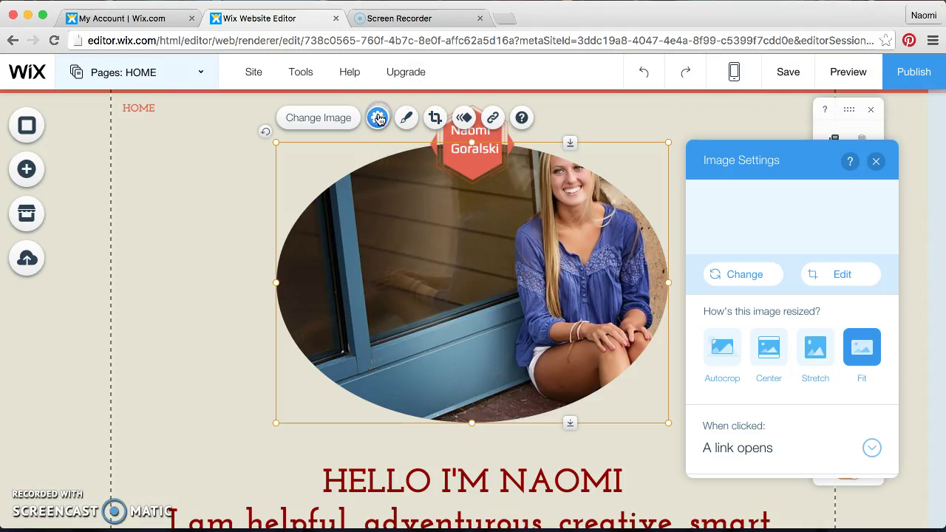
{"action": "left_click", "coordinate": [723, 354]}
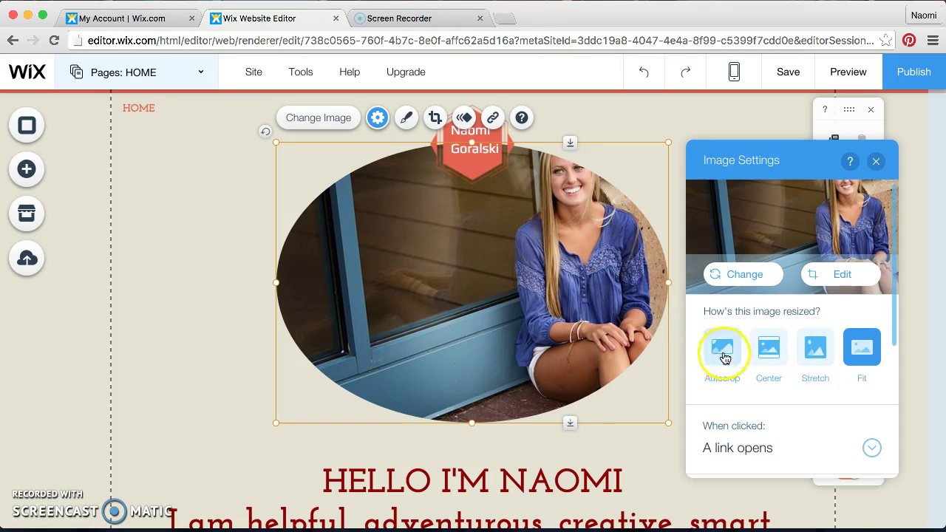
{"action": "left_click", "coordinate": [767, 359]}
{"action": "left_click", "coordinate": [803, 374]}
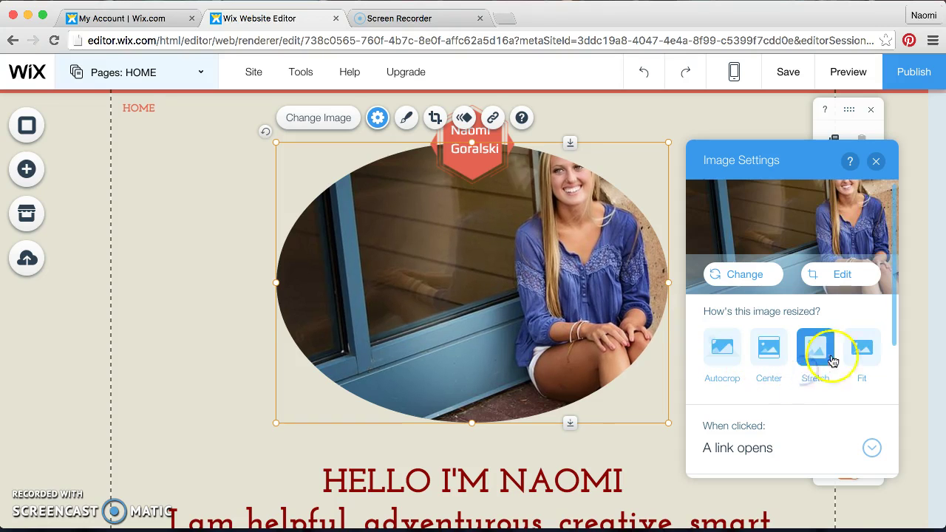
{"action": "left_click", "coordinate": [866, 348]}
{"action": "left_click", "coordinate": [818, 352]}
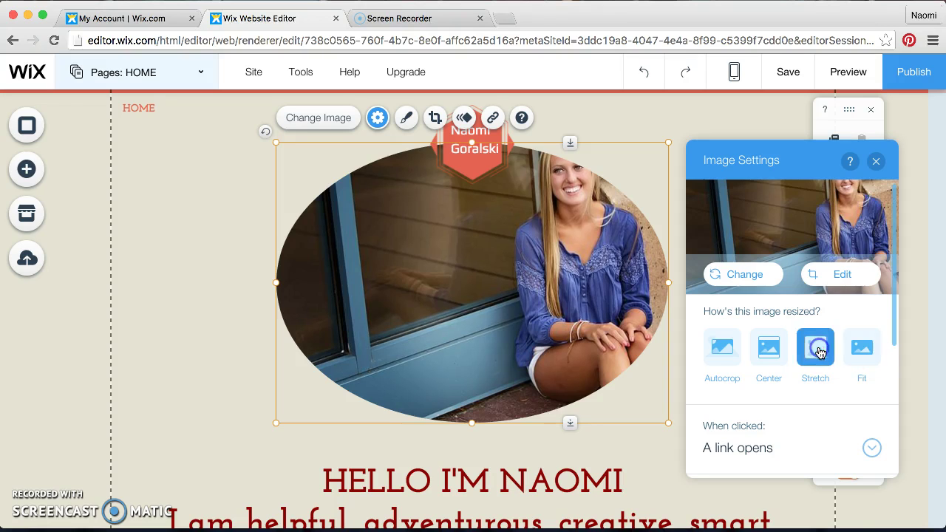
{"action": "left_click", "coordinate": [769, 348]}
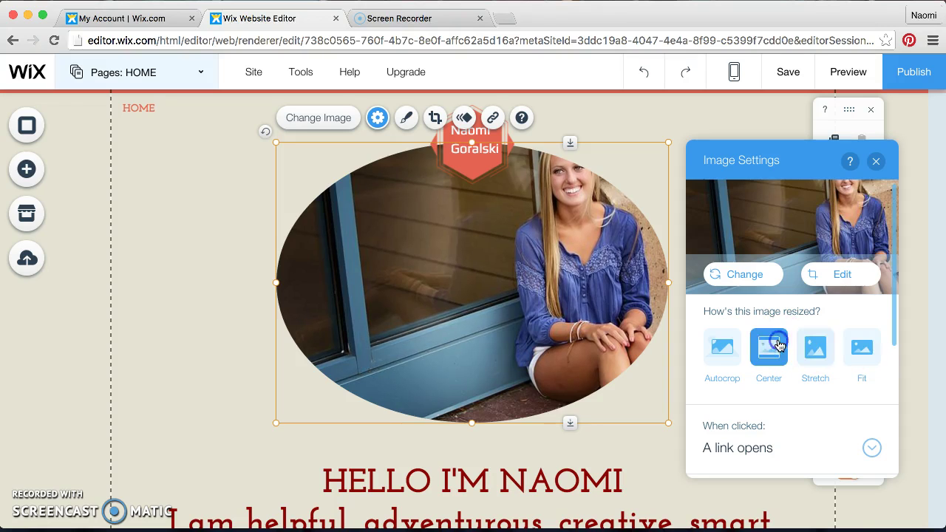
{"action": "left_click", "coordinate": [843, 274]}
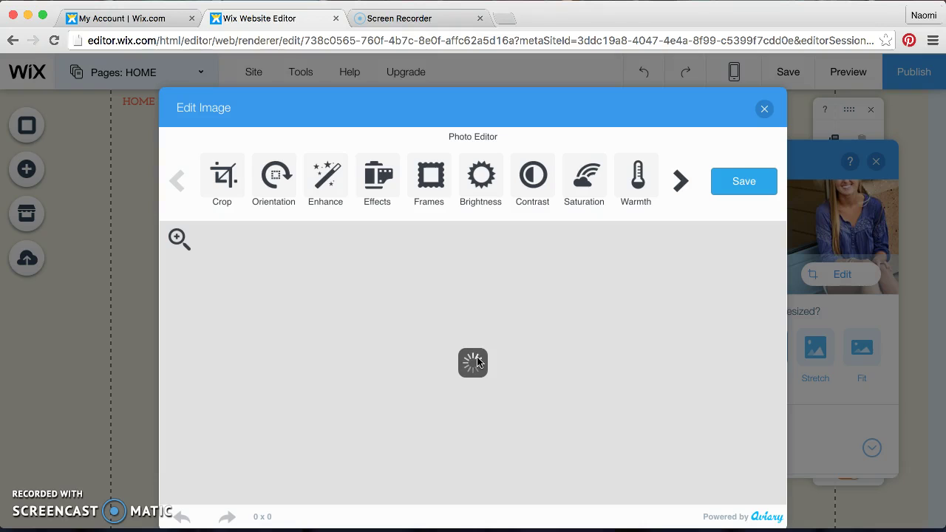
{"action": "left_click", "coordinate": [764, 111]}
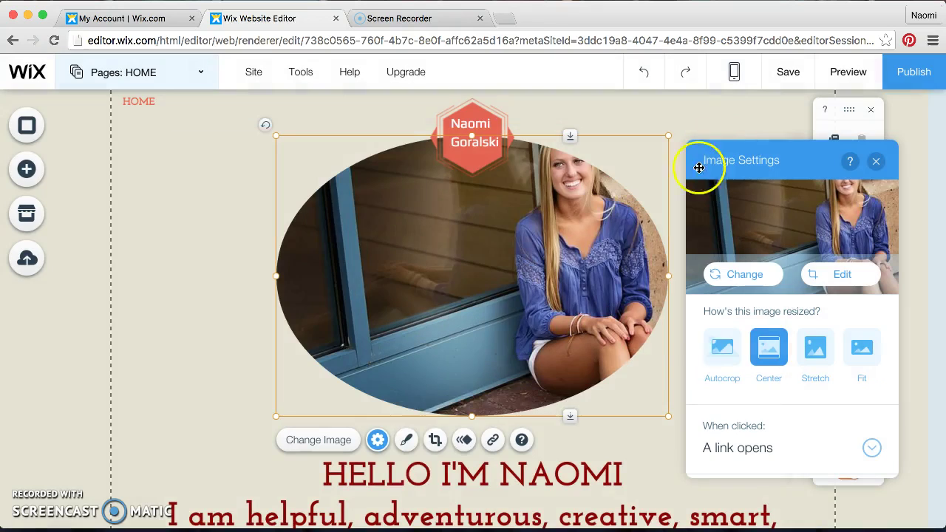
{"action": "left_click", "coordinate": [722, 347]}
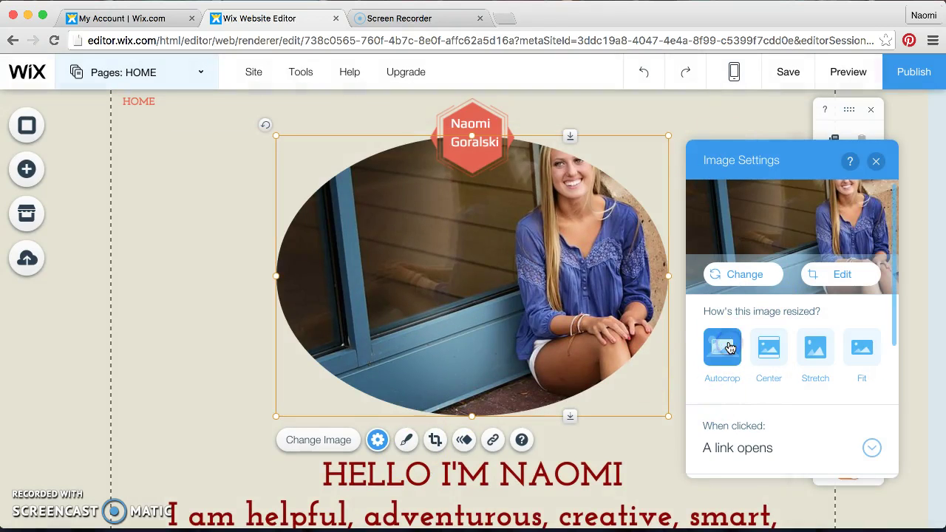
Try the Stretch resizing option on the home page portrait, set it to Fit, and close the image settings.
{"action": "left_click", "coordinate": [824, 350]}
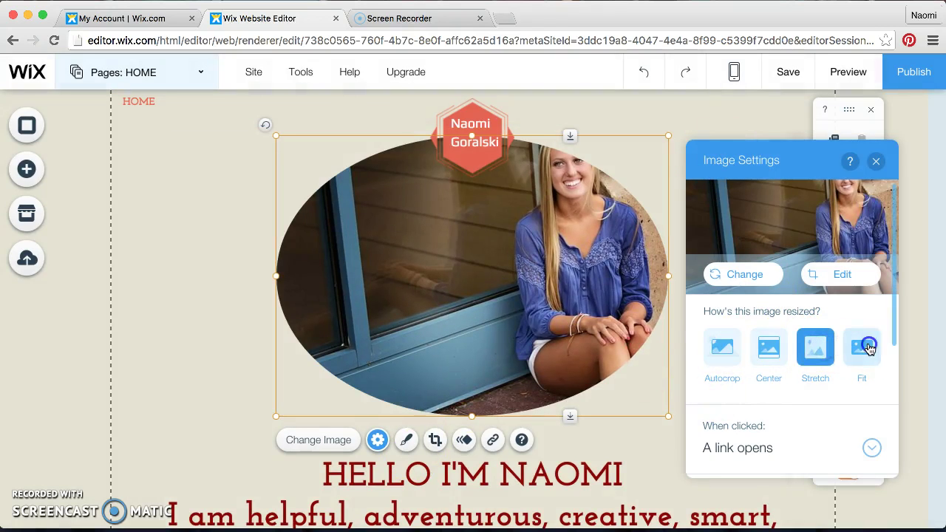
{"action": "left_click", "coordinate": [862, 346]}
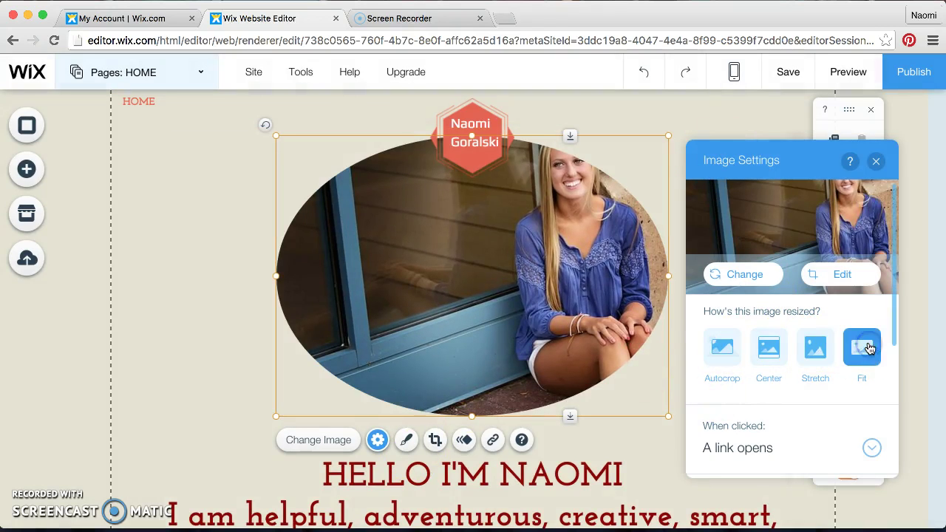
{"action": "left_click", "coordinate": [876, 164]}
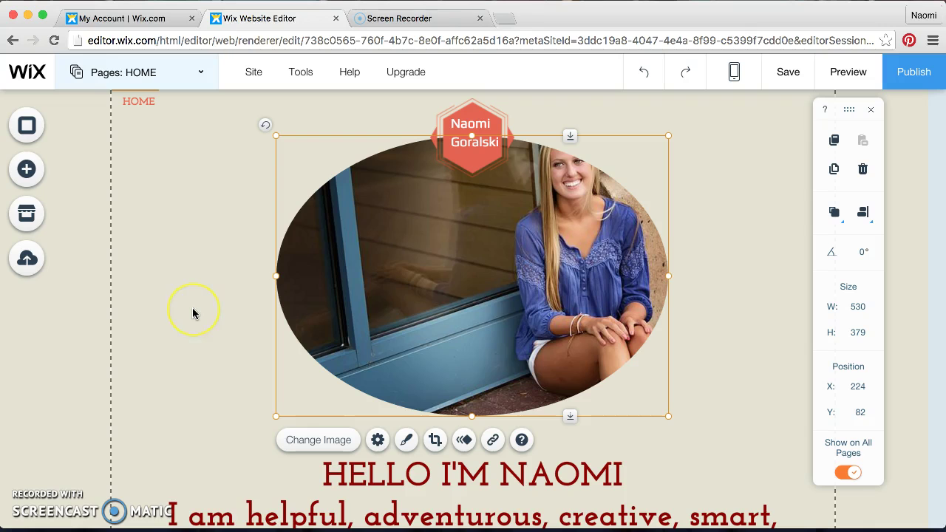
Replace the introduction text below the portrait with a first line reading "Hello, I am" followed by the owner's first name.
{"action": "scroll", "coordinate": [192, 307], "scroll_direction": "down", "scroll_amount": 3}
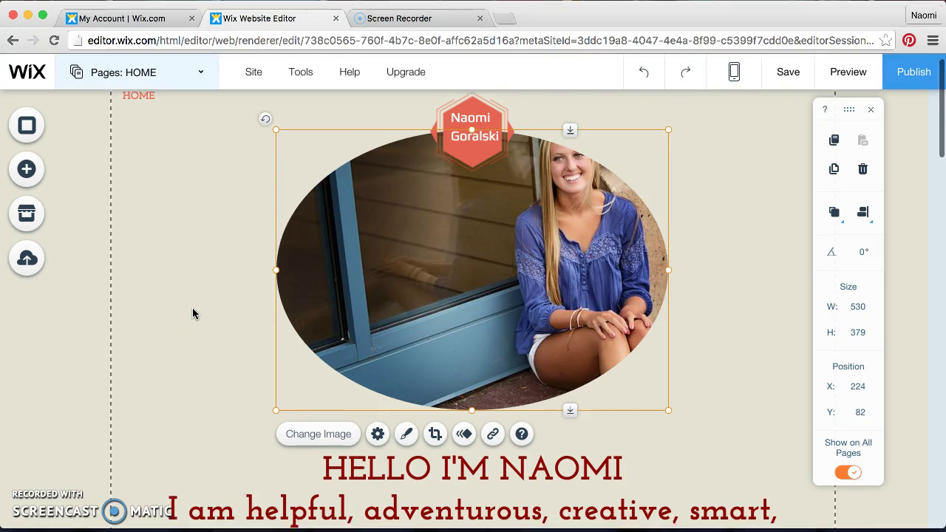
{"action": "scroll", "coordinate": [192, 310], "scroll_direction": "up", "scroll_amount": 3}
{"action": "left_click", "coordinate": [386, 424]}
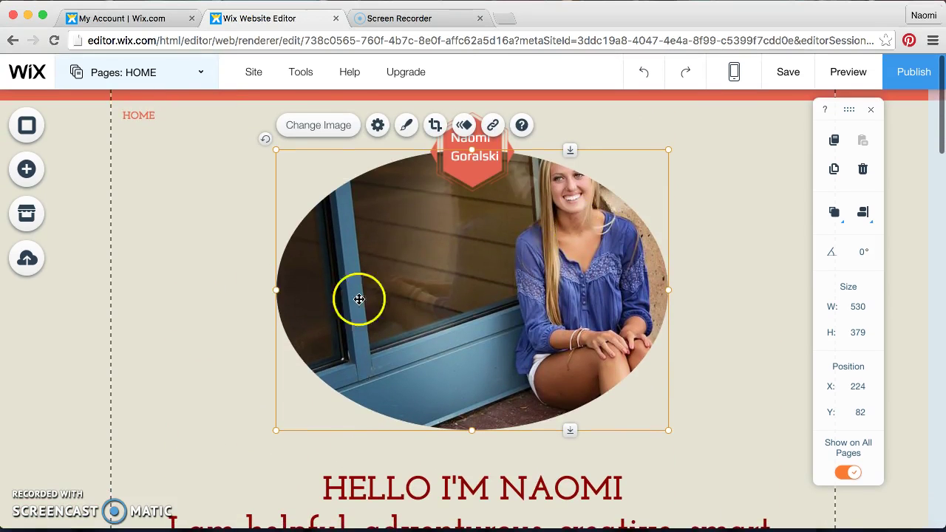
{"action": "scroll", "coordinate": [270, 356], "scroll_direction": "down", "scroll_amount": 6}
{"action": "scroll", "coordinate": [270, 356], "scroll_direction": "up", "scroll_amount": 6}
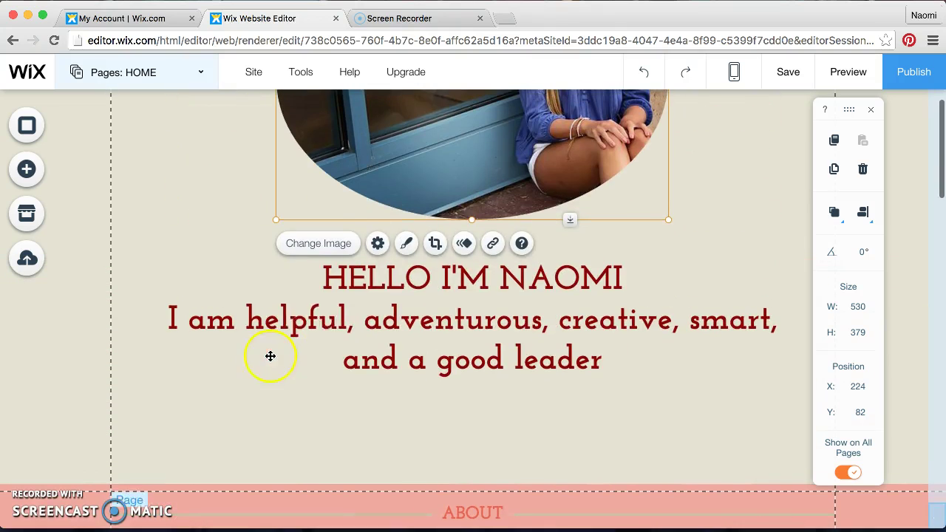
{"action": "left_click", "coordinate": [367, 318]}
{"action": "left_click", "coordinate": [481, 343]}
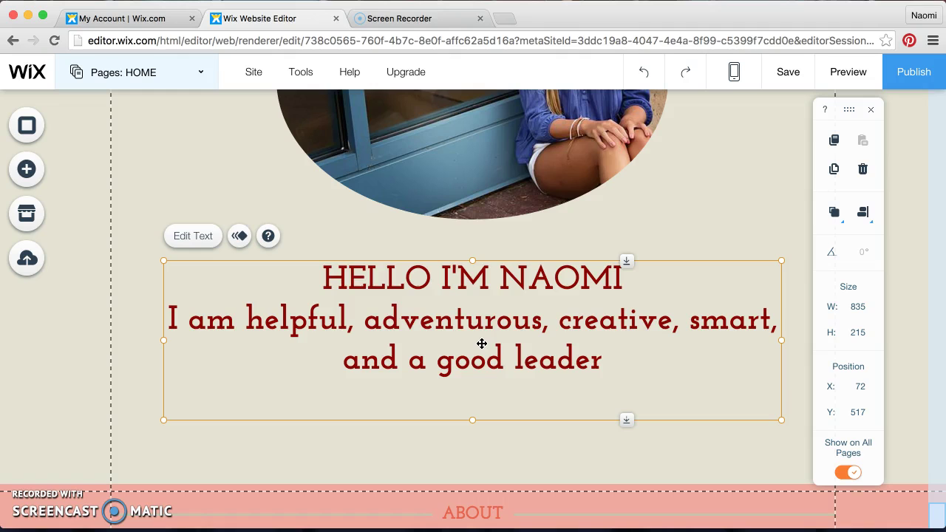
{"action": "left_click", "coordinate": [192, 236]}
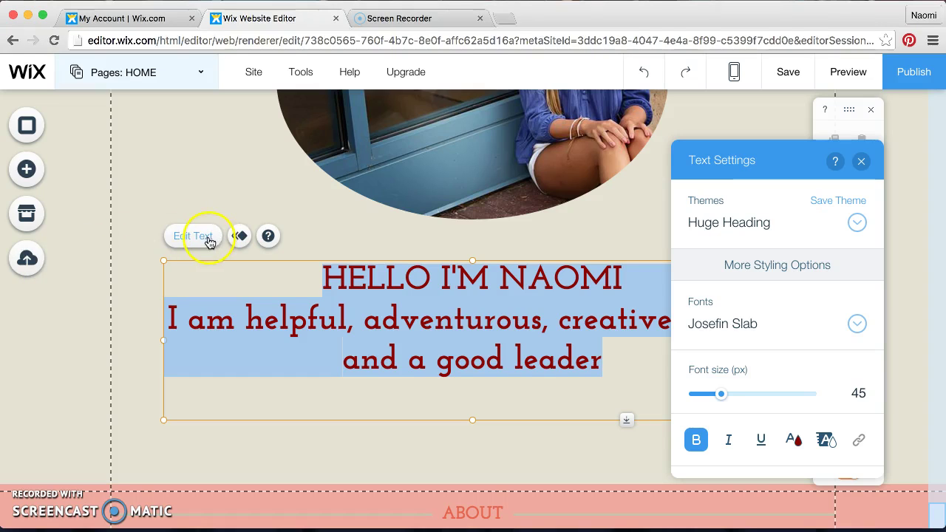
{"action": "type", "text": "fg"}
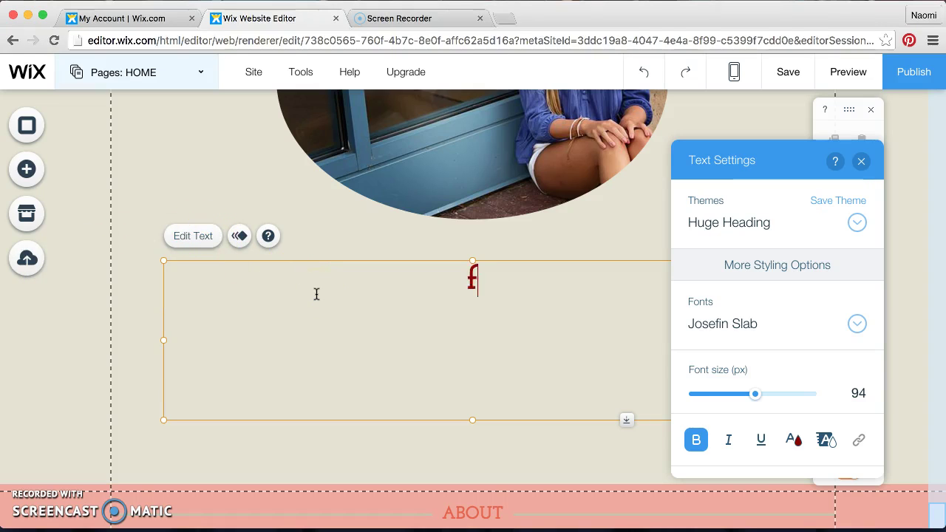
{"action": "key", "text": "BackSpace"}
{"action": "type", "text": "Heel"}
{"action": "key", "text": "BackSpace"}
{"action": "key", "text": "BackSpace"}
{"action": "type", "text": "llo, I"}
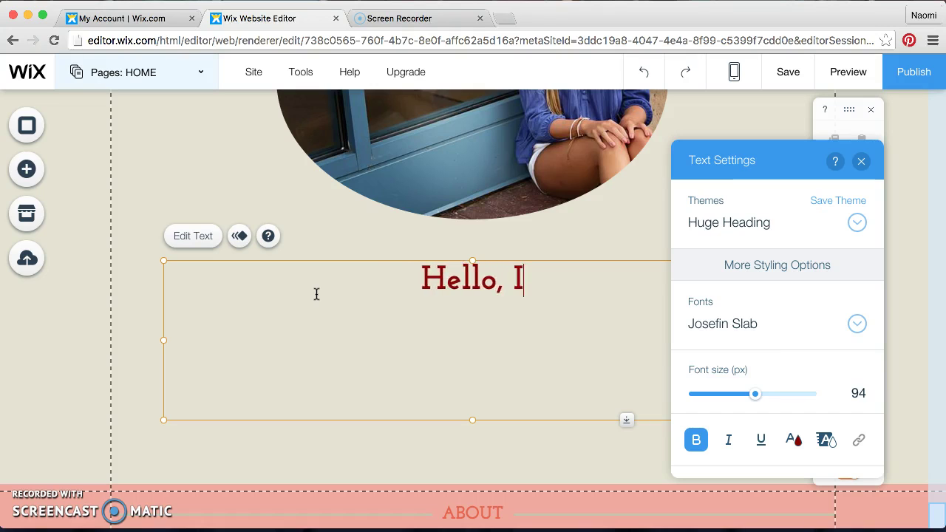
{"action": "type", "text": " am Naomi"}
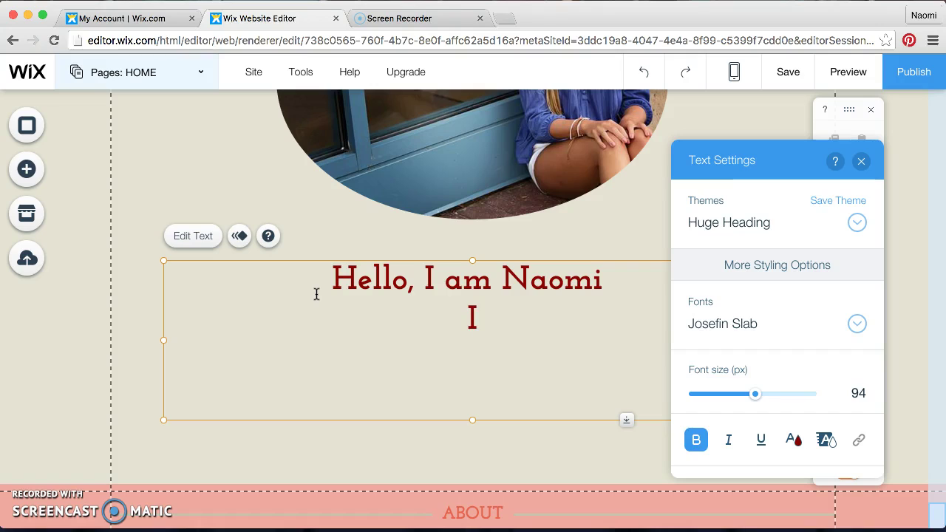
Add a second line to the introduction reading "I am helpful, creative and a good leader".
{"action": "key", "text": "BackSpace"}
{"action": "key", "text": "ctrl+b"}
{"action": "type", "text": "I "}
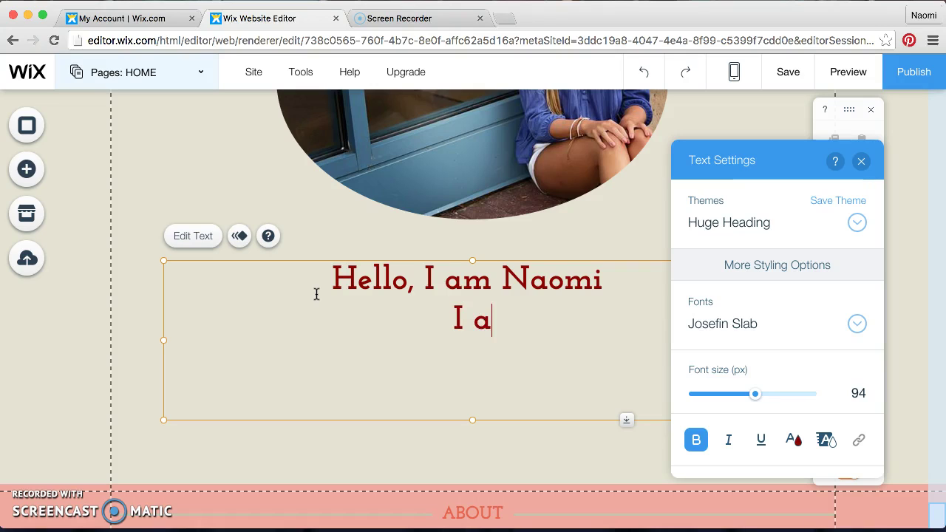
{"action": "type", "text": "am help"}
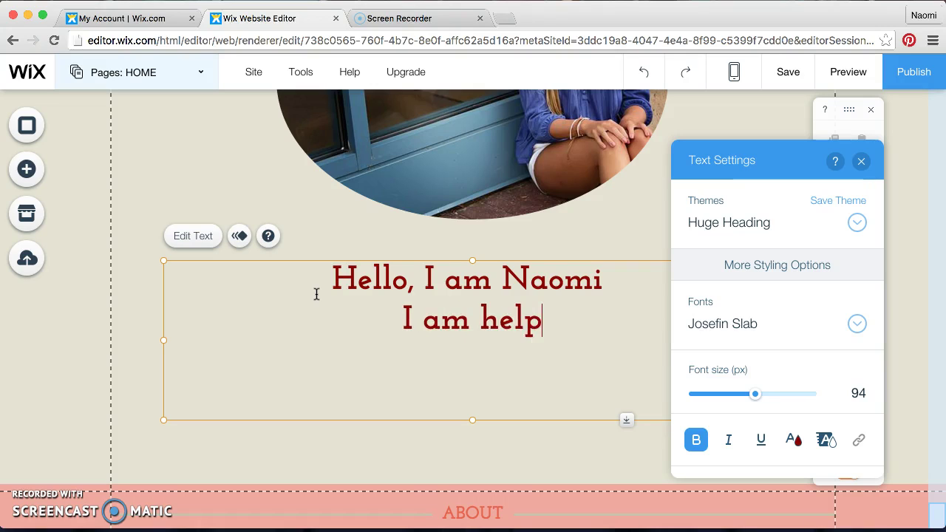
{"action": "type", "text": "ful c"}
{"action": "key", "text": "BackSpace"}
{"action": "key", "text": "BackSpace"}
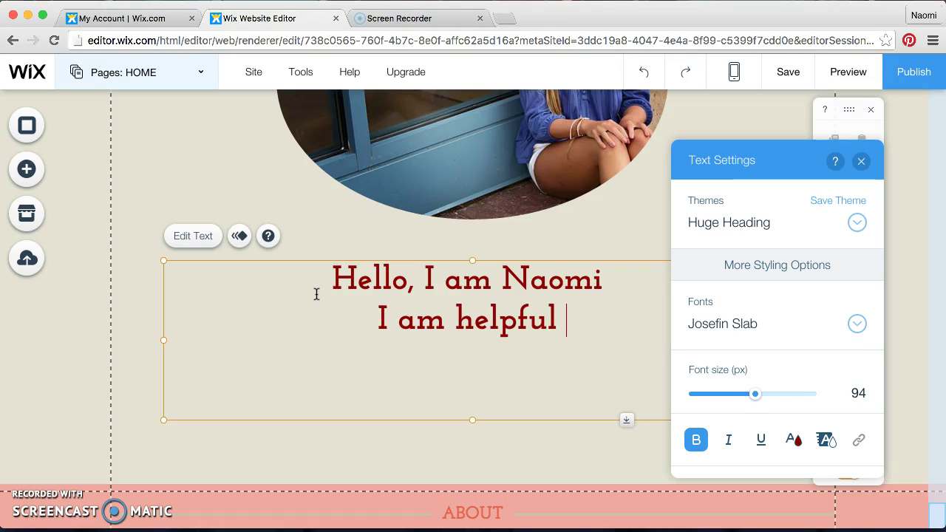
{"action": "type", "text": ", crea"}
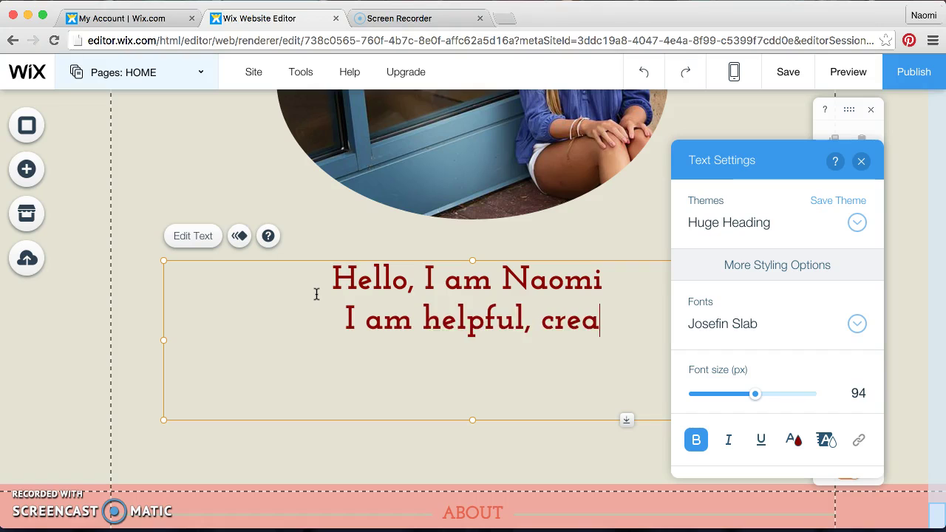
{"action": "type", "text": "tive and a g"}
{"action": "type", "text": "oo"}
{"action": "type", "text": "eader"}
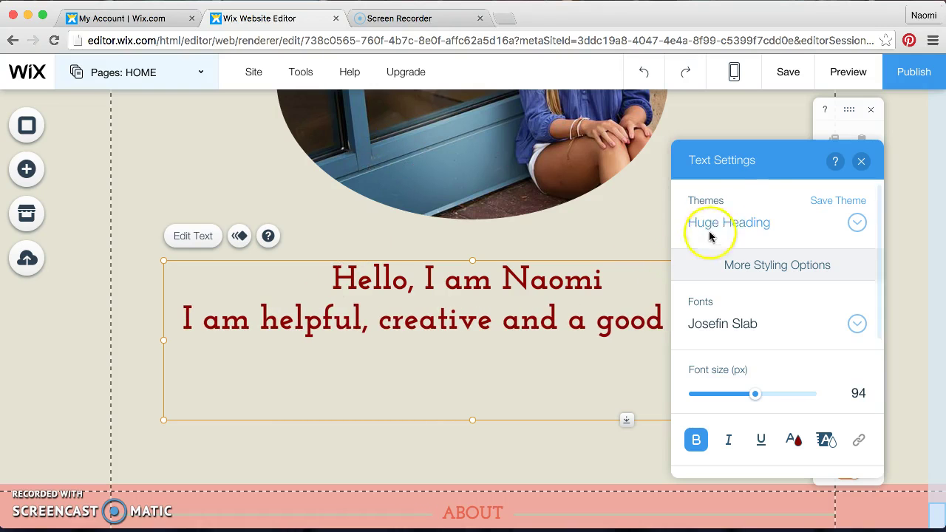
Select both lines of the introduction and colour them light blue (#8FC7D3), checking the custom colour options without adding one.
{"action": "left_click_drag", "start_coordinate": [740, 167], "coordinate": [798, 117]}
{"action": "left_click_drag", "start_coordinate": [331, 288], "coordinate": [610, 356]}
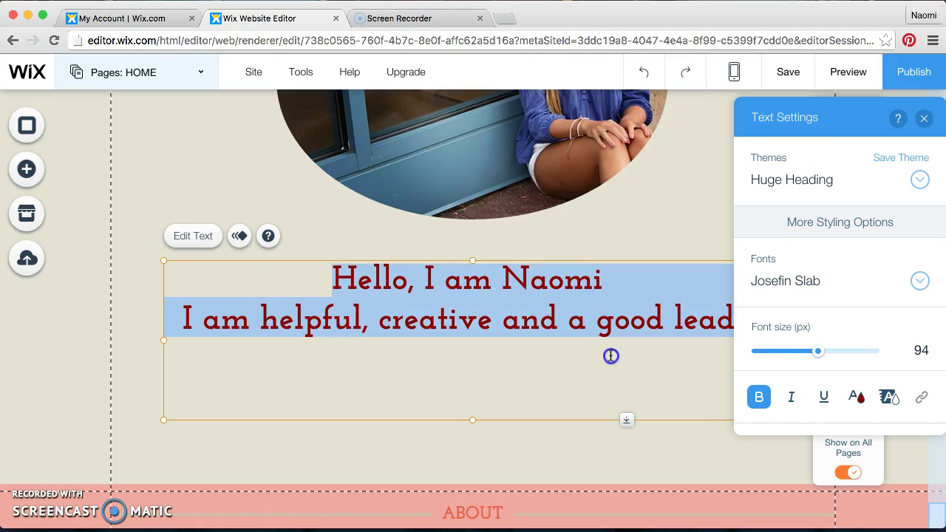
{"action": "left_click", "coordinate": [857, 399]}
{"action": "left_click", "coordinate": [808, 252]}
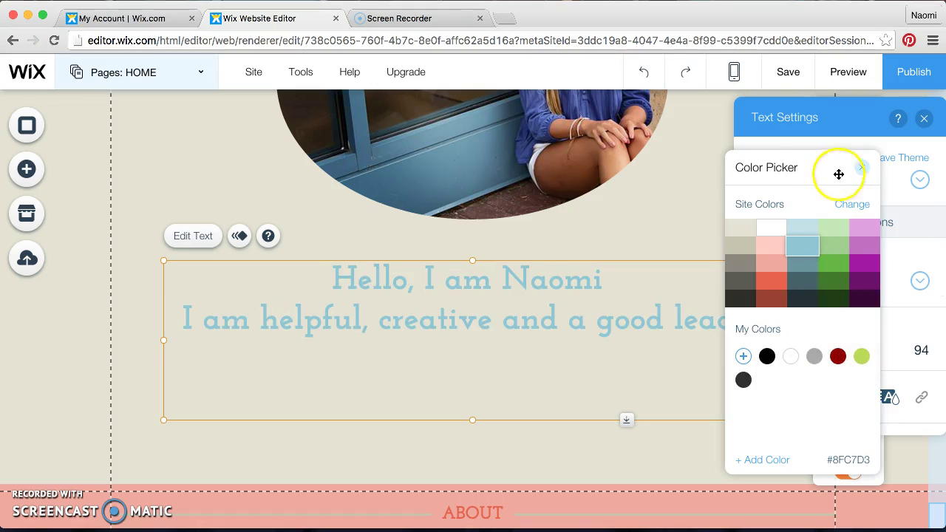
{"action": "left_click", "coordinate": [756, 462]}
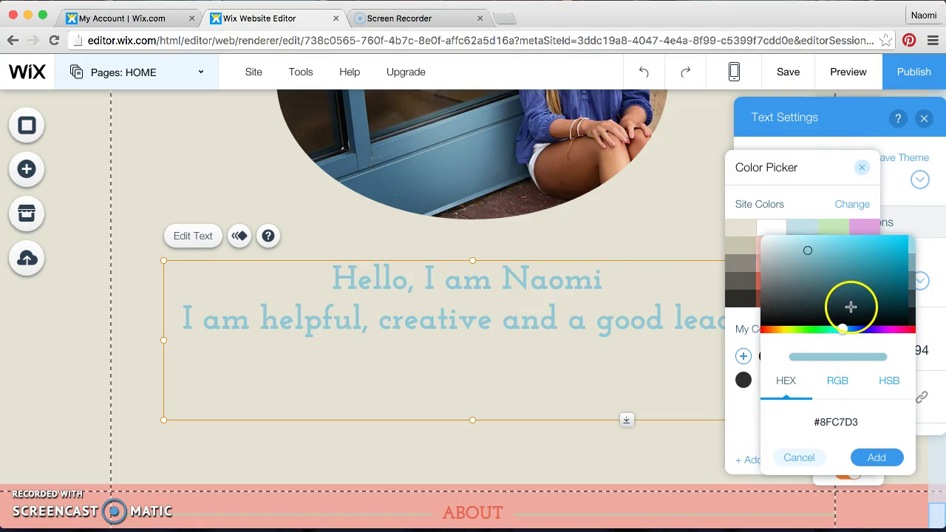
{"action": "left_click", "coordinate": [799, 456]}
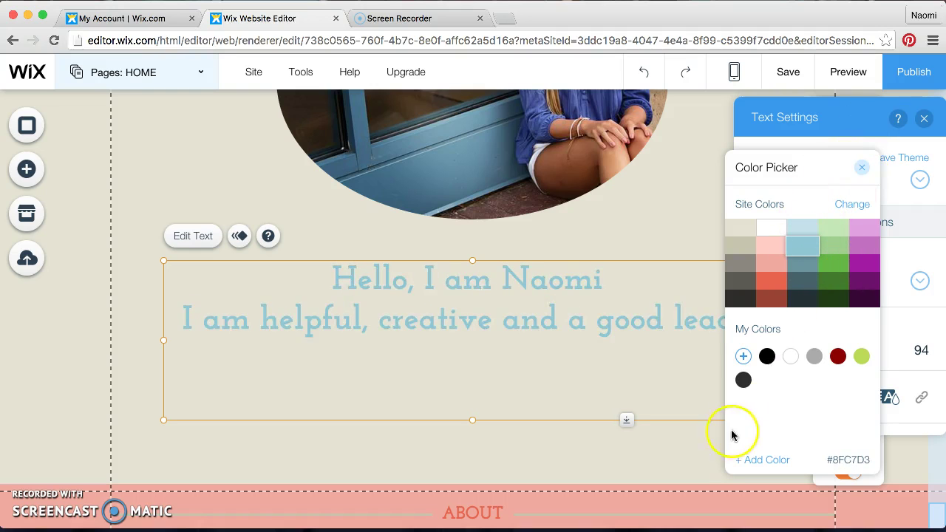
{"action": "left_click", "coordinate": [865, 169]}
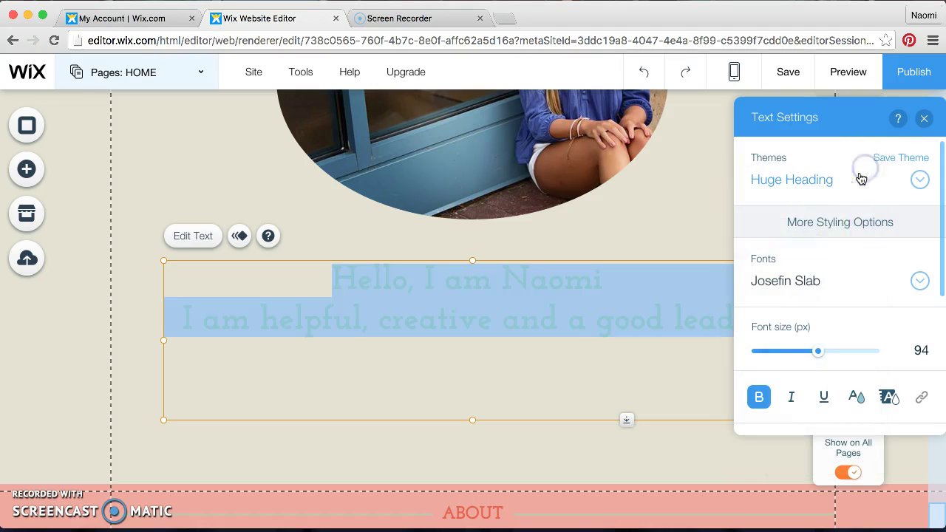
Try the Site Title theme on the selected introduction text, and apply the Huge Heading theme.
{"action": "left_click", "coordinate": [794, 181]}
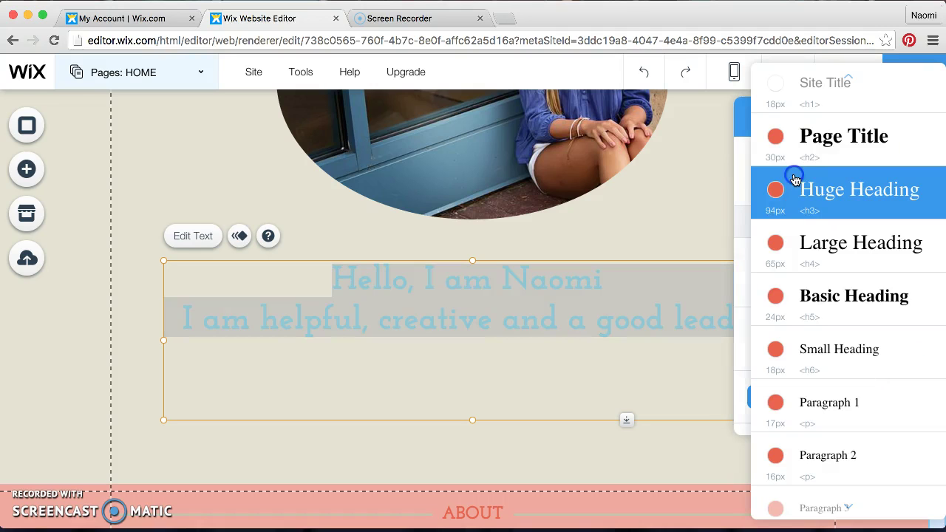
{"action": "left_click", "coordinate": [792, 139]}
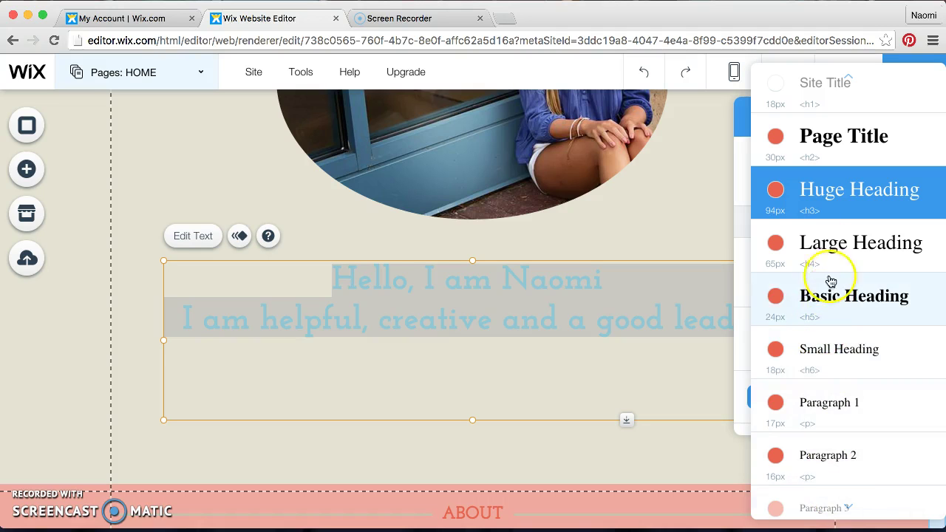
{"action": "left_click", "coordinate": [835, 86]}
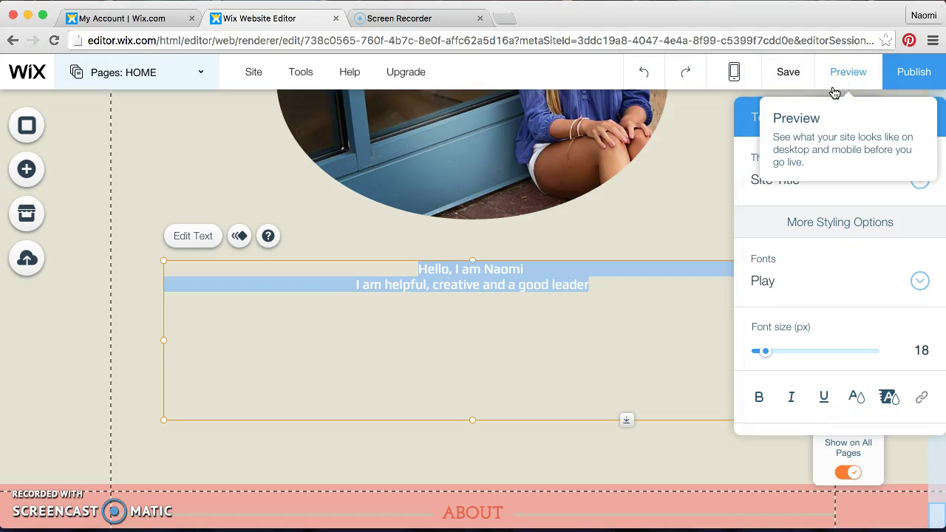
{"action": "left_click", "coordinate": [818, 190]}
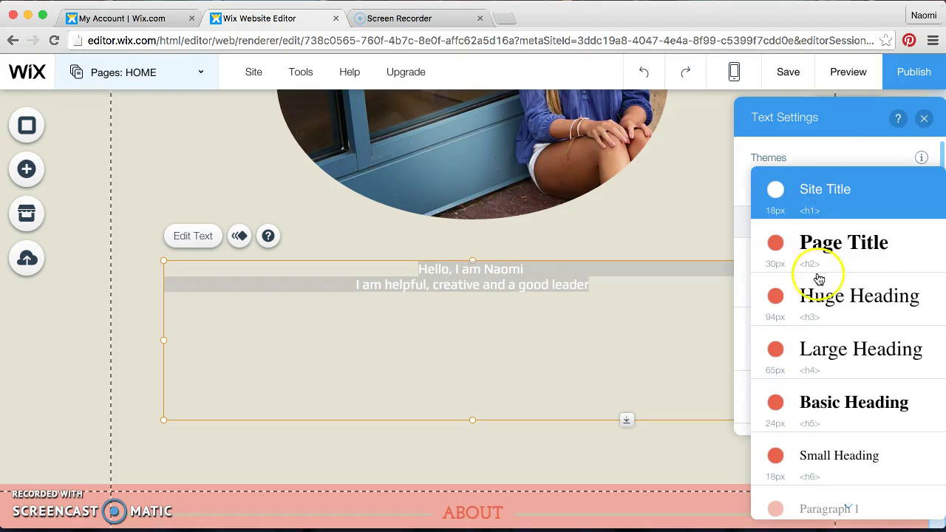
{"action": "left_click", "coordinate": [823, 297]}
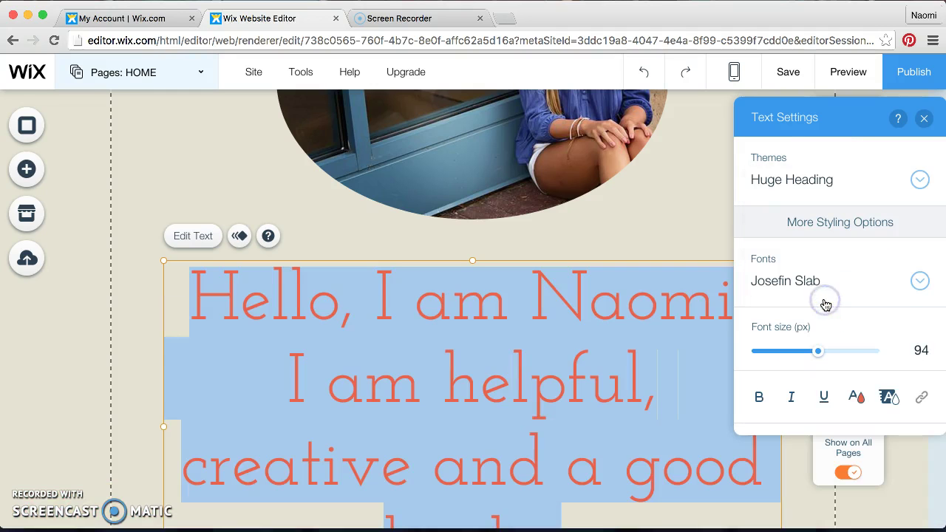
Set the introduction text's font to Jura at 59 px, close the text settings and deselect the text.
{"action": "left_click", "coordinate": [788, 281]}
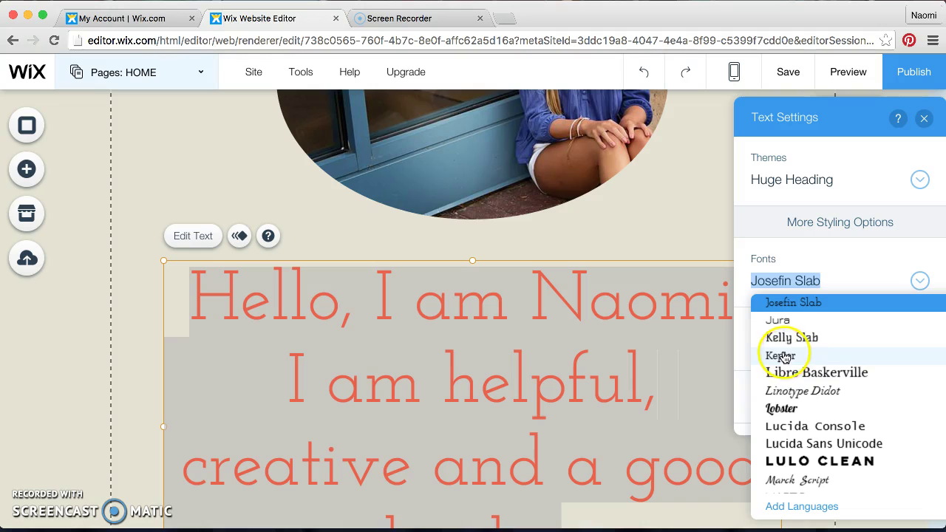
{"action": "left_click", "coordinate": [796, 326]}
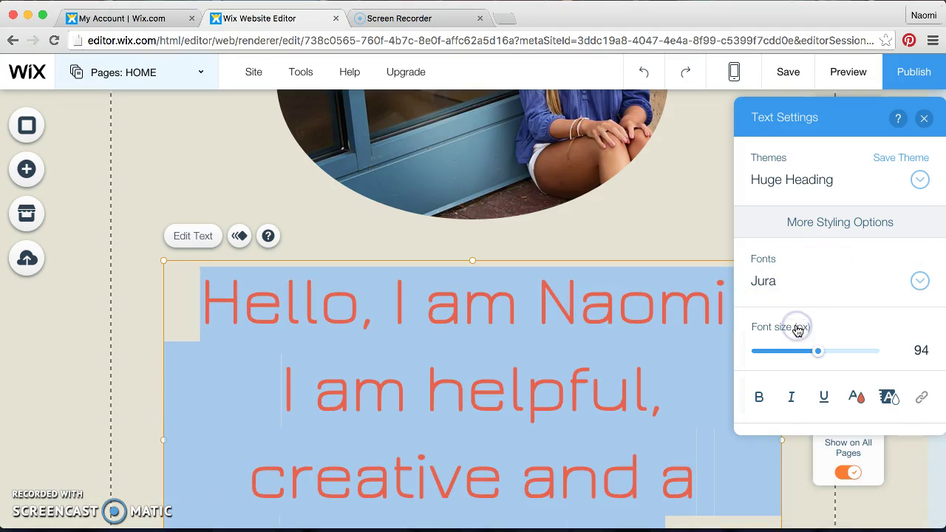
{"action": "left_click_drag", "start_coordinate": [817, 354], "coordinate": [793, 351]}
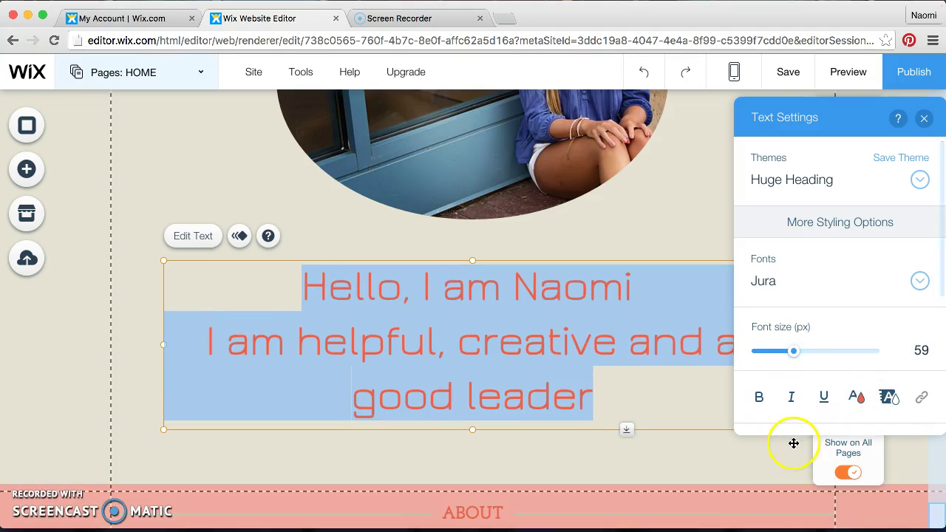
{"action": "left_click", "coordinate": [925, 119]}
{"action": "left_click", "coordinate": [163, 190]}
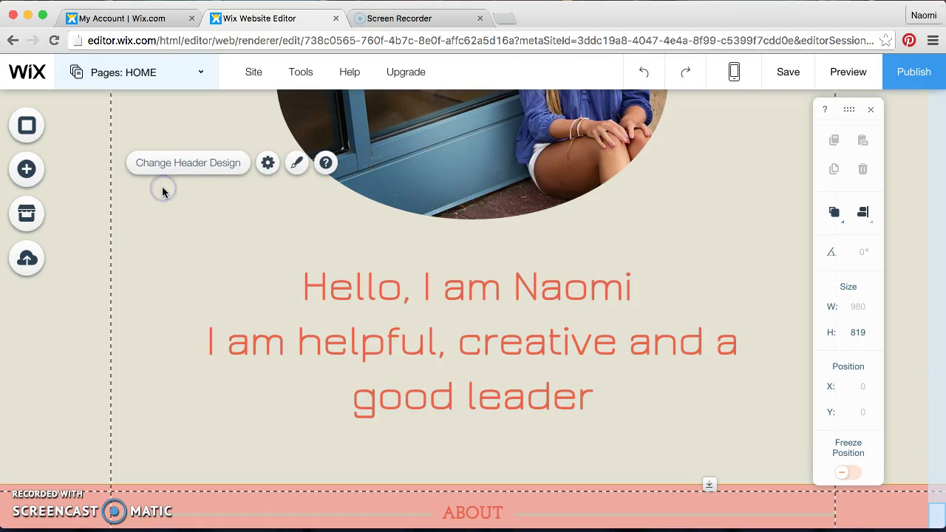
{"action": "left_click", "coordinate": [87, 218]}
{"action": "left_click", "coordinate": [100, 215]}
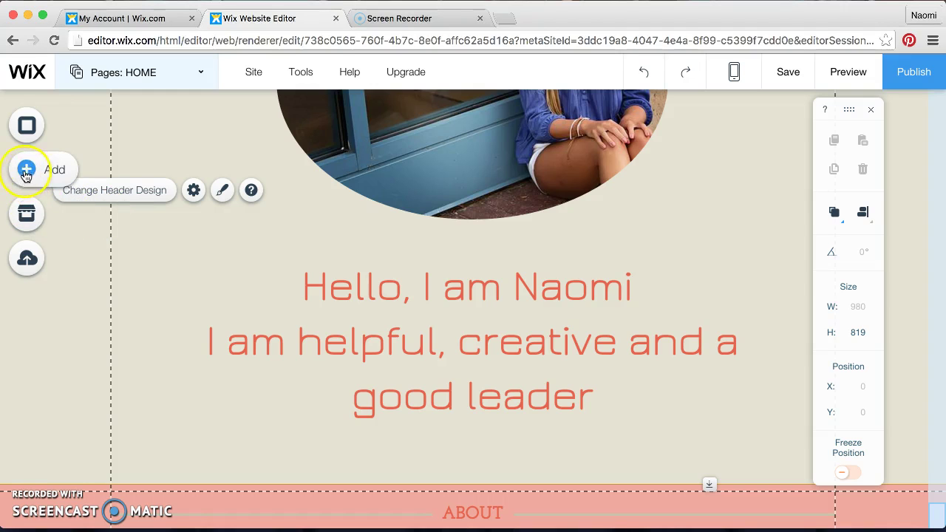
Try white and light pink as the page background colour, set it to muted blue (#6B959E), and close the background settings.
{"action": "left_click", "coordinate": [29, 125]}
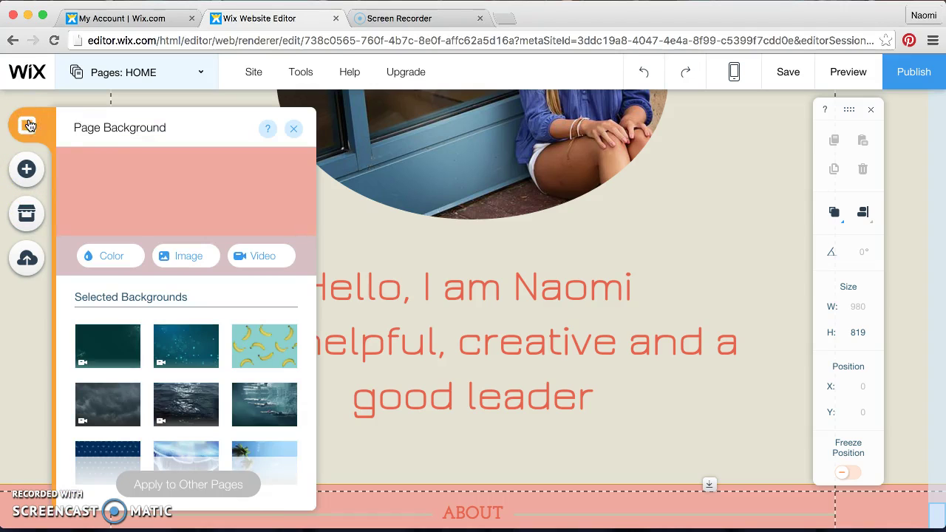
{"action": "left_click", "coordinate": [120, 255]}
{"action": "left_click", "coordinate": [164, 287]}
{"action": "left_click", "coordinate": [164, 286]}
{"action": "left_click", "coordinate": [715, 386]}
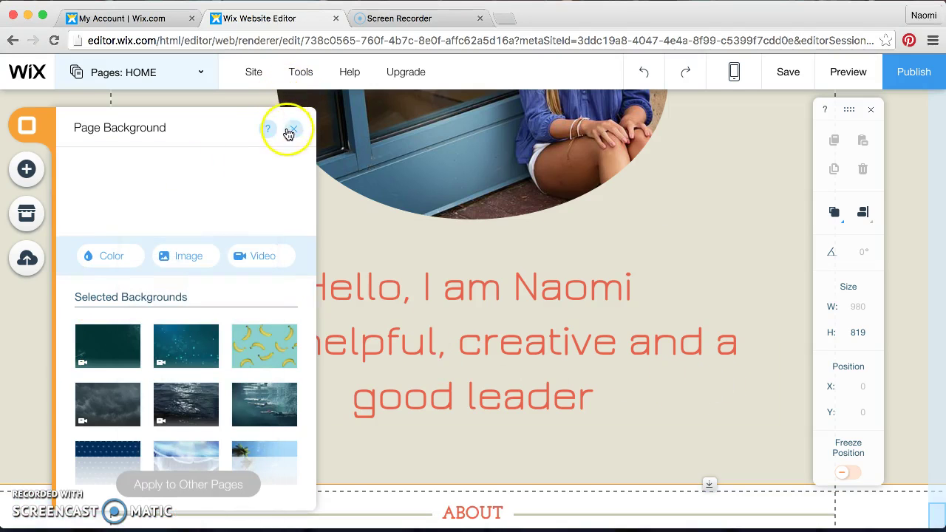
{"action": "left_click", "coordinate": [106, 254]}
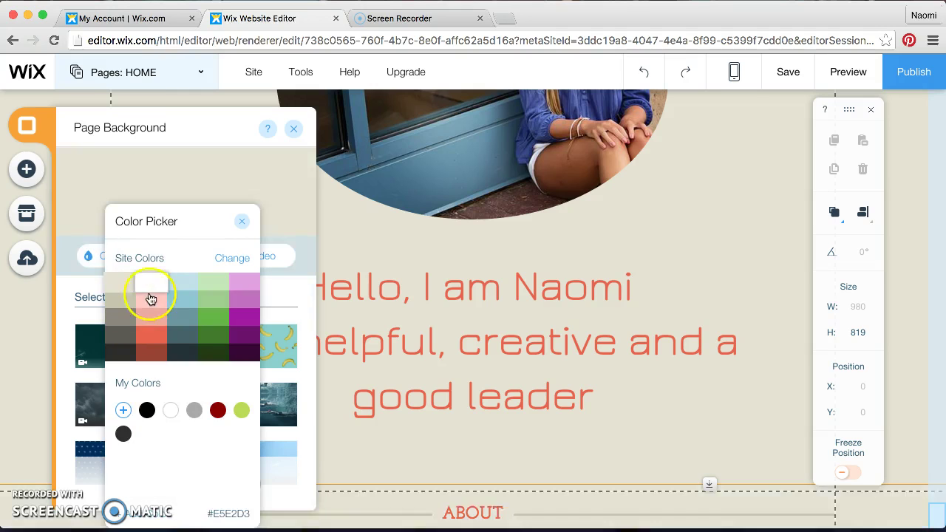
{"action": "left_click", "coordinate": [151, 299]}
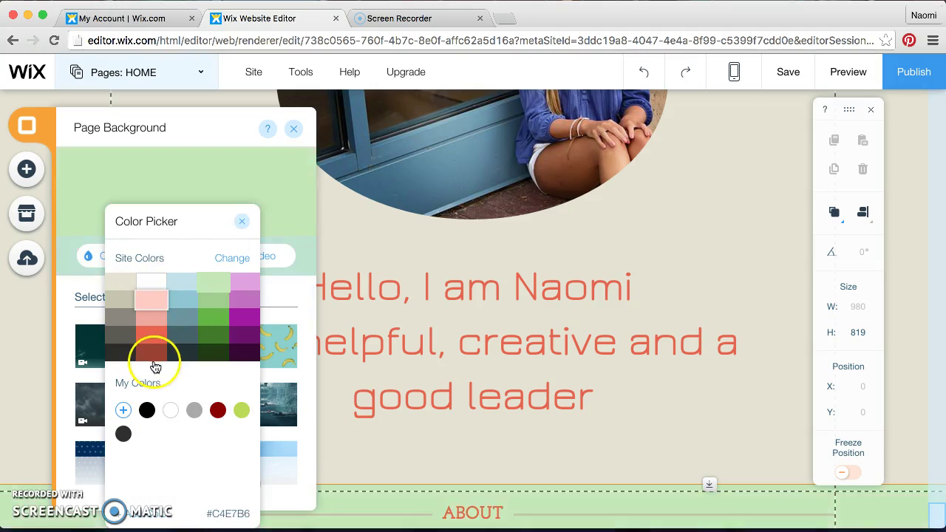
{"action": "left_click", "coordinate": [182, 321]}
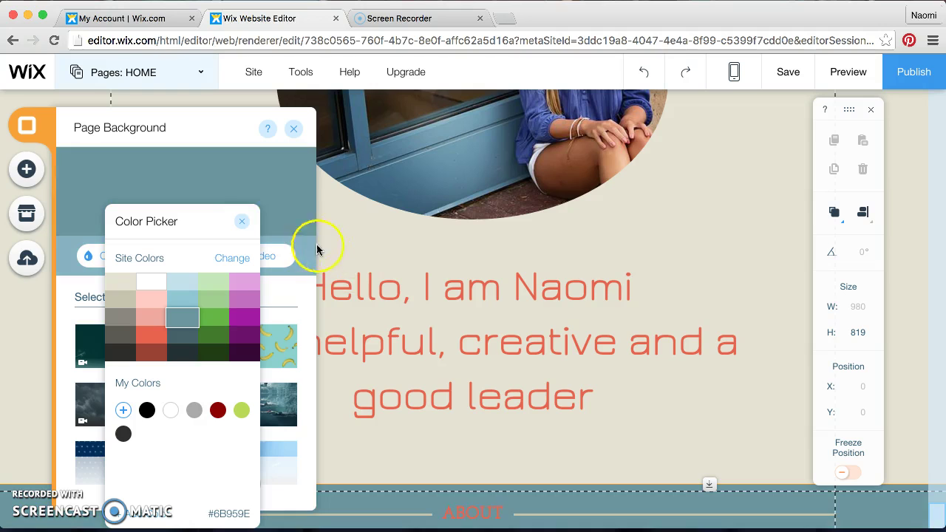
{"action": "left_click", "coordinate": [245, 220]}
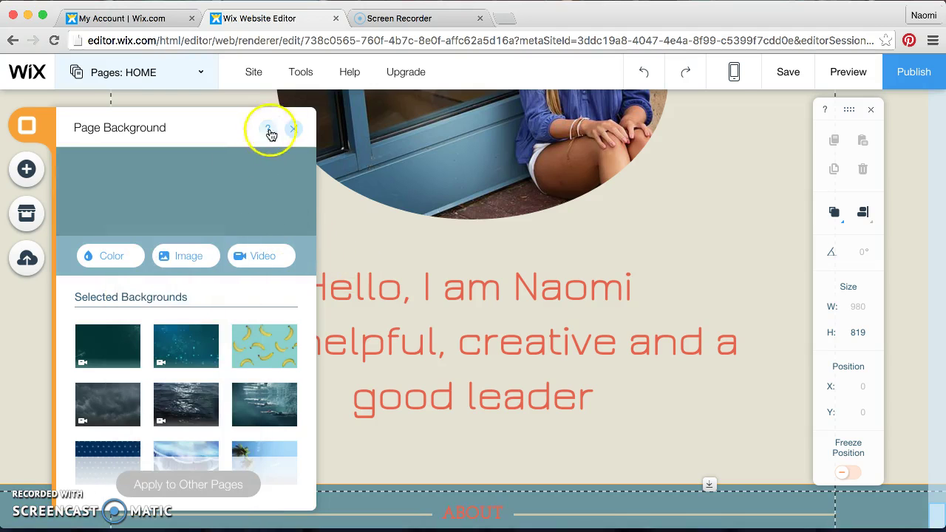
{"action": "left_click", "coordinate": [292, 128]}
Select the header area of the home page and open its design choices.
{"action": "scroll", "coordinate": [138, 202], "scroll_direction": "up", "scroll_amount": 3}
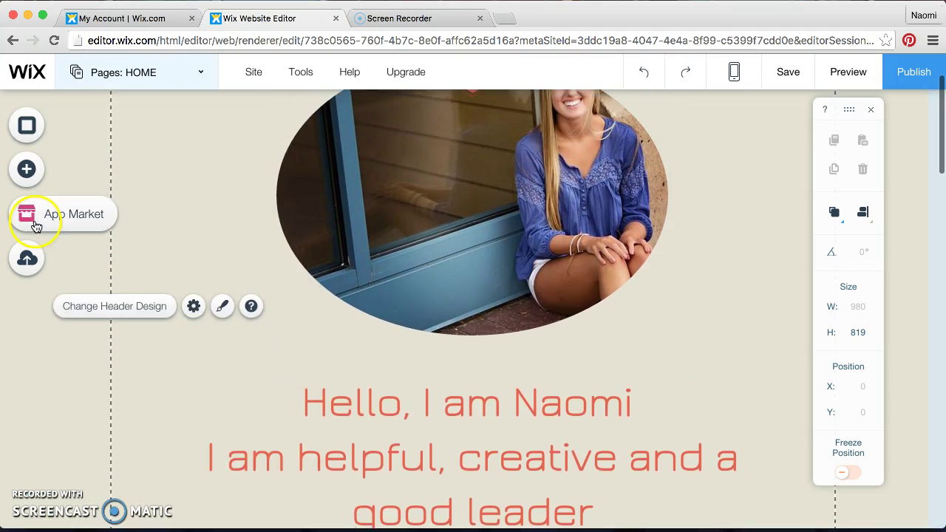
{"action": "left_click", "coordinate": [232, 116]}
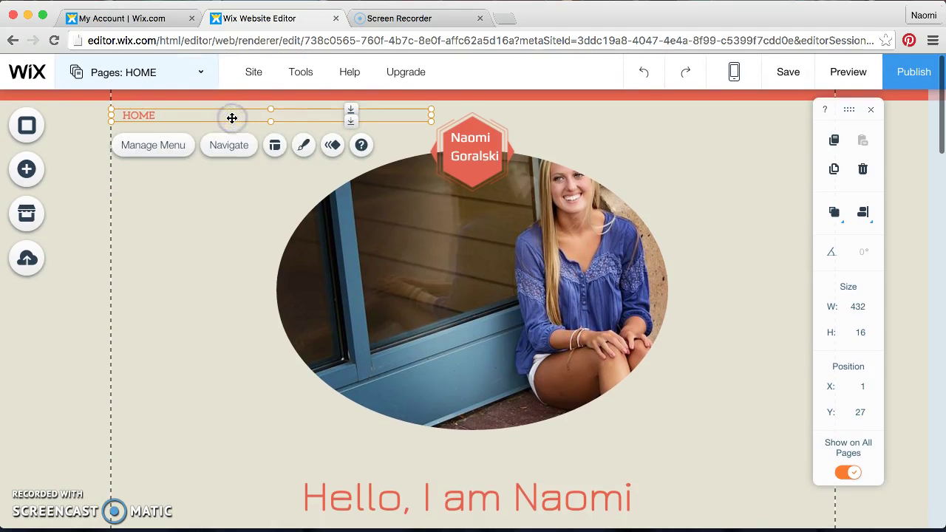
{"action": "left_click", "coordinate": [182, 177]}
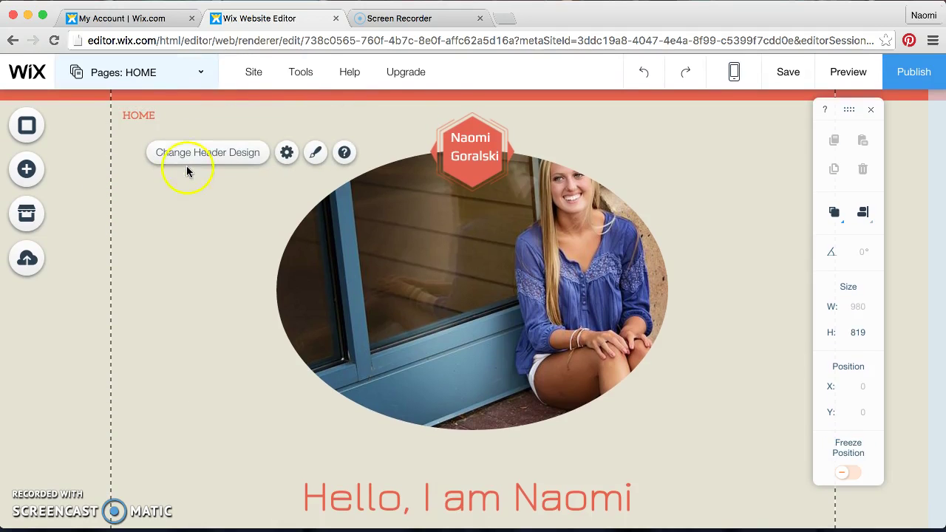
{"action": "left_click", "coordinate": [240, 155]}
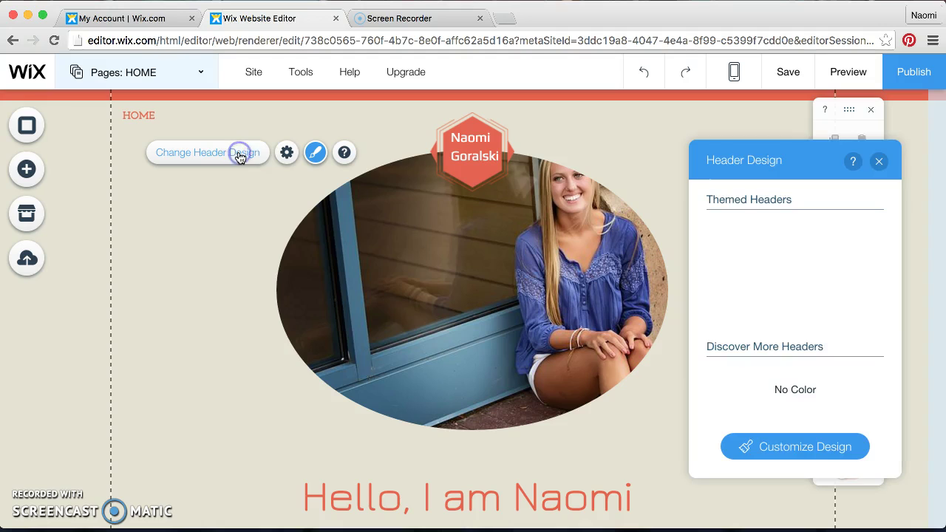
Try the No Color, pink, two-tone green, teal and dark teal designs on the page header.
{"action": "left_click", "coordinate": [780, 299]}
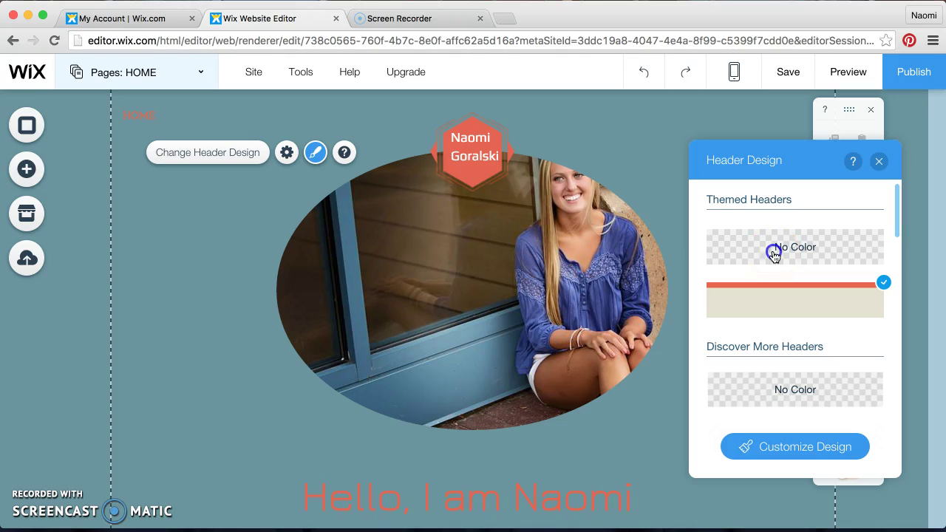
{"action": "left_click", "coordinate": [772, 253]}
{"action": "scroll", "coordinate": [753, 354], "scroll_direction": "down", "scroll_amount": 6}
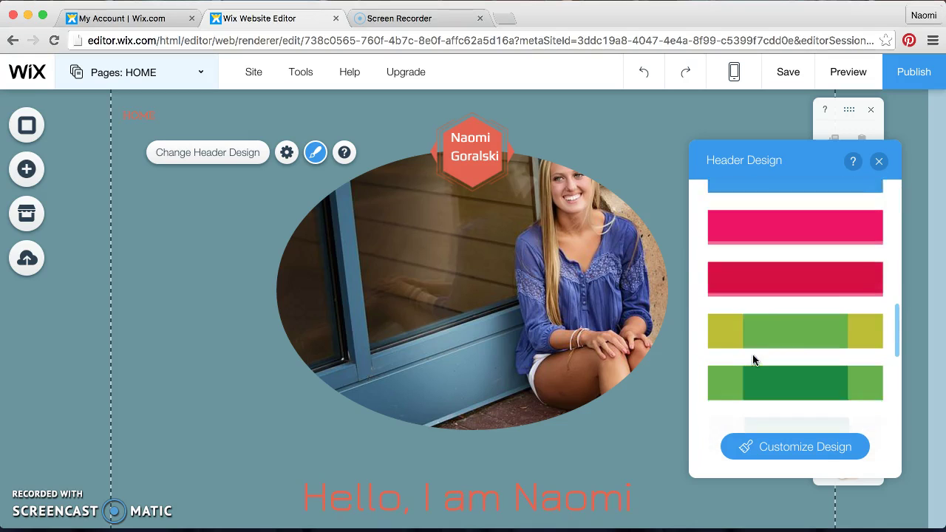
{"action": "left_click", "coordinate": [747, 222]}
{"action": "left_click", "coordinate": [753, 317]}
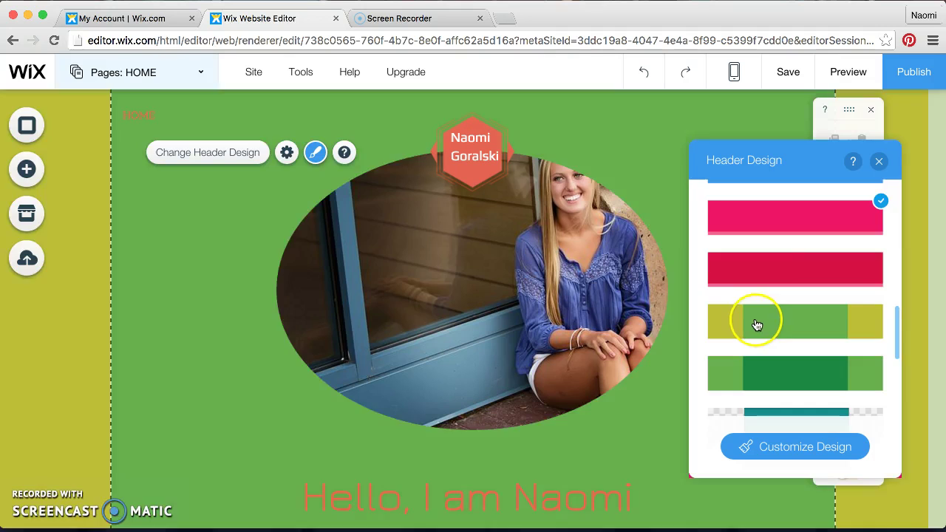
{"action": "scroll", "coordinate": [761, 325], "scroll_direction": "down", "scroll_amount": 1}
{"action": "left_click", "coordinate": [771, 355]}
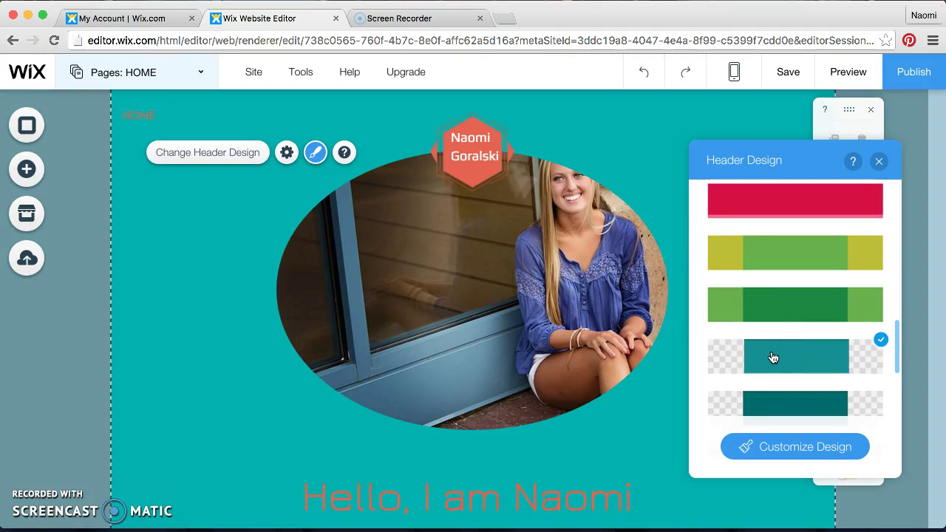
{"action": "scroll", "coordinate": [773, 357], "scroll_direction": "down", "scroll_amount": 2}
{"action": "left_click", "coordinate": [777, 302]}
Apply the tan header design with thin white lines and close the header design choices.
{"action": "scroll", "coordinate": [777, 322], "scroll_direction": "down", "scroll_amount": 3}
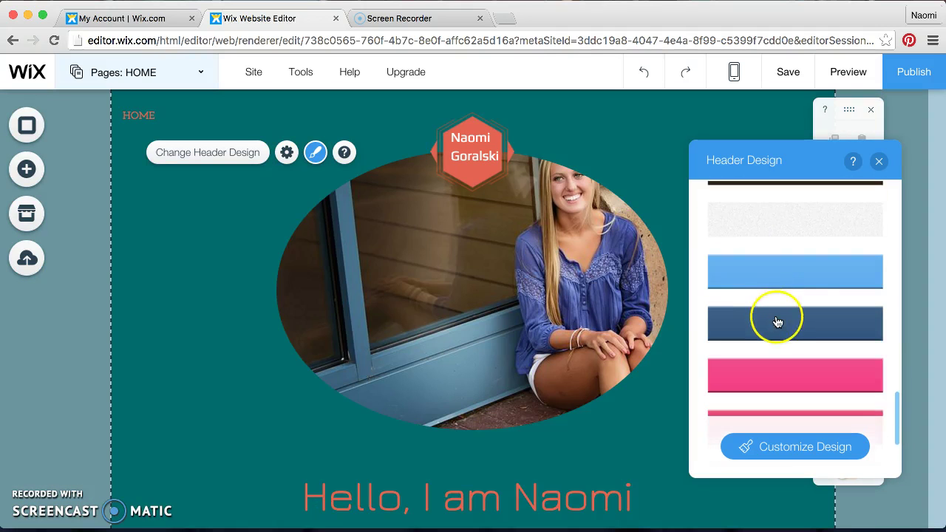
{"action": "scroll", "coordinate": [778, 323], "scroll_direction": "up", "scroll_amount": 1}
{"action": "scroll", "coordinate": [770, 207], "scroll_direction": "up", "scroll_amount": 2}
{"action": "left_click", "coordinate": [766, 277]}
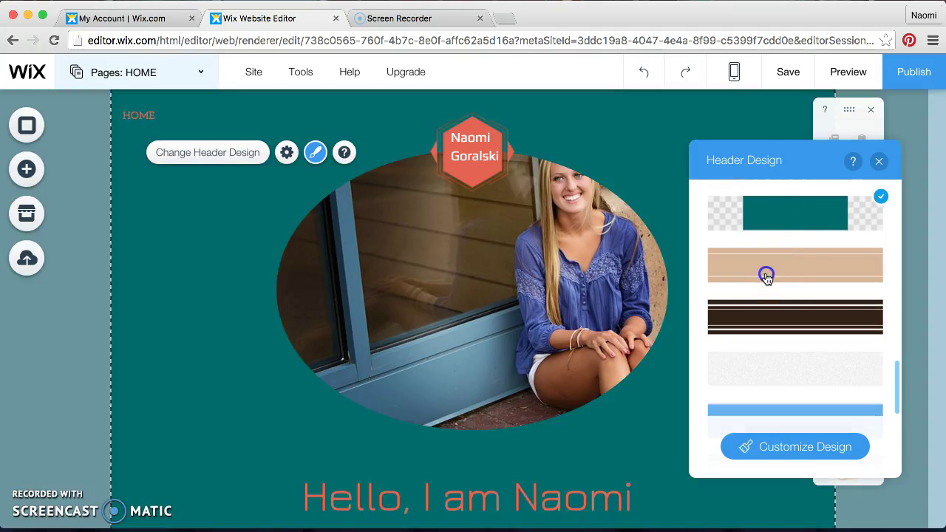
{"action": "left_click", "coordinate": [879, 162]}
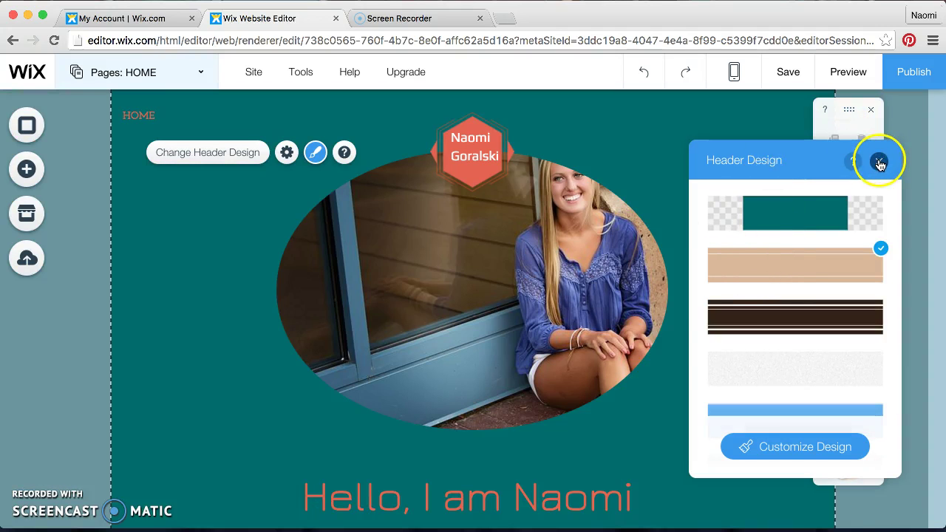
{"action": "left_click", "coordinate": [760, 261]}
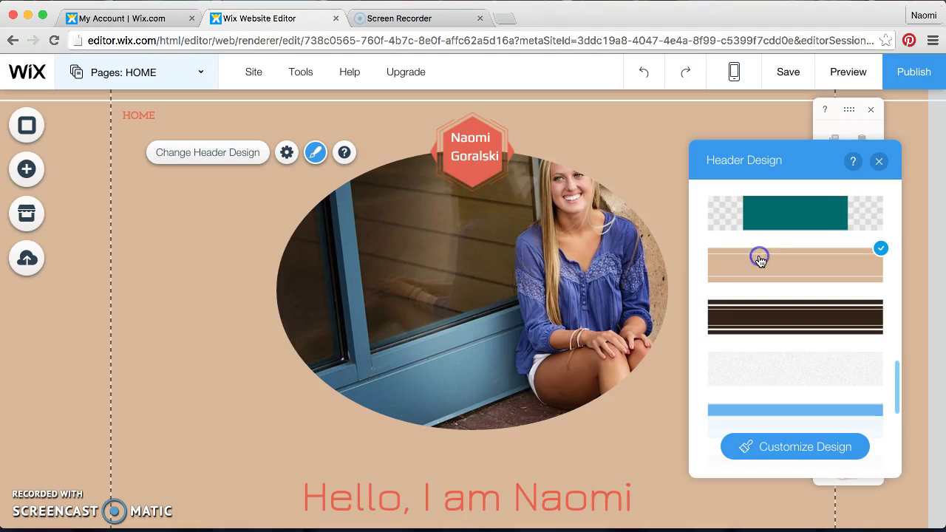
{"action": "left_click", "coordinate": [878, 161]}
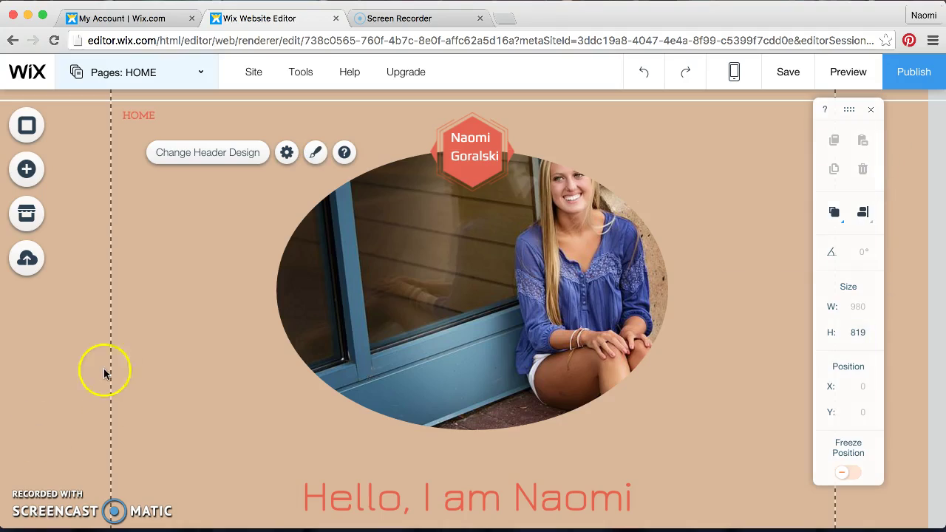
{"action": "scroll", "coordinate": [107, 373], "scroll_direction": "down", "scroll_amount": 15}
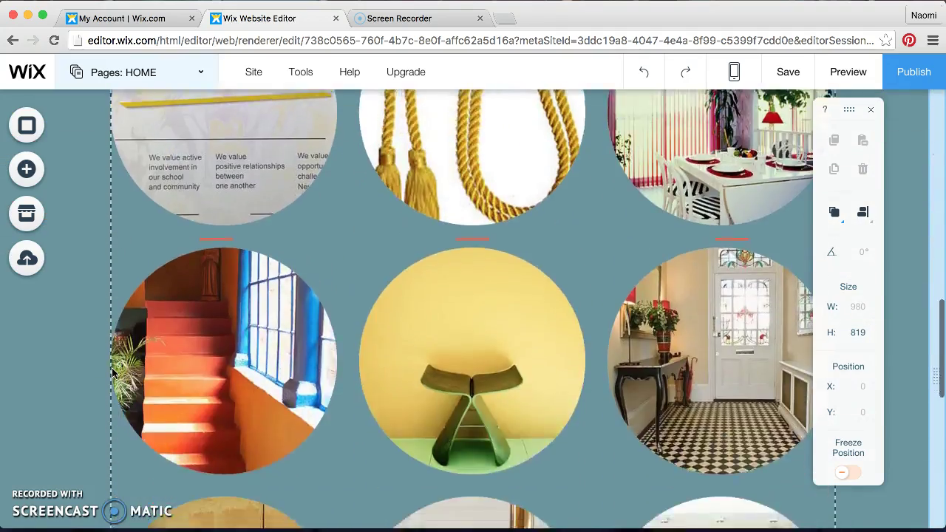
{"action": "scroll", "coordinate": [112, 373], "scroll_direction": "up", "scroll_amount": 15}
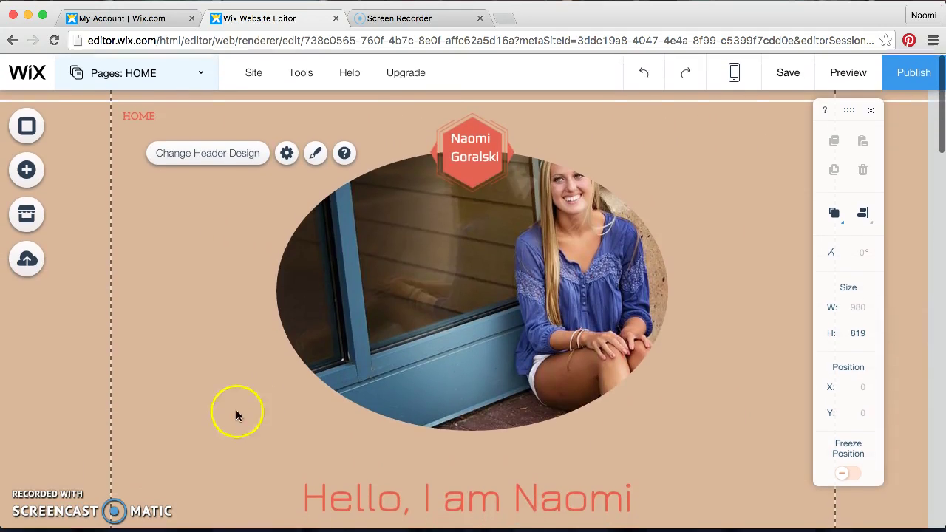
Browse the text, image, gallery, button and box elements that can be added to the page, without adding any.
{"action": "left_click", "coordinate": [28, 170]}
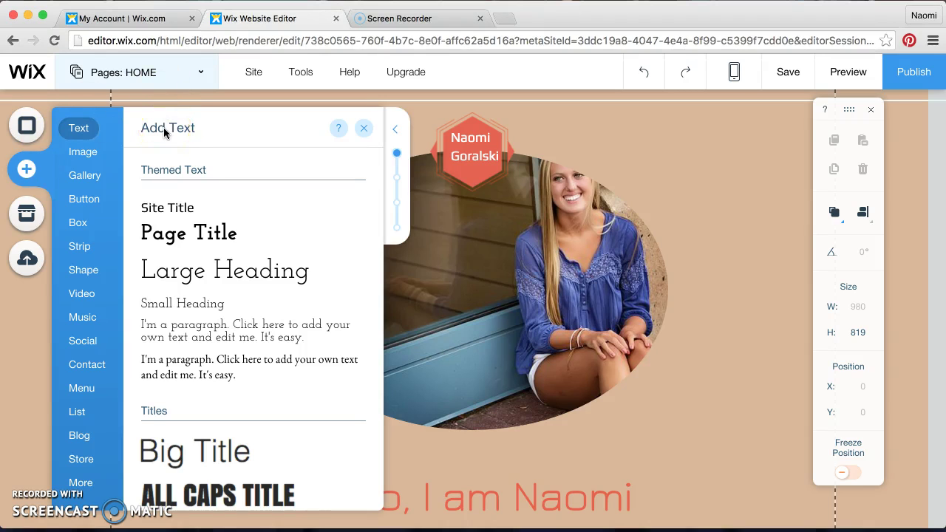
{"action": "scroll", "coordinate": [192, 221], "scroll_direction": "down", "scroll_amount": 15}
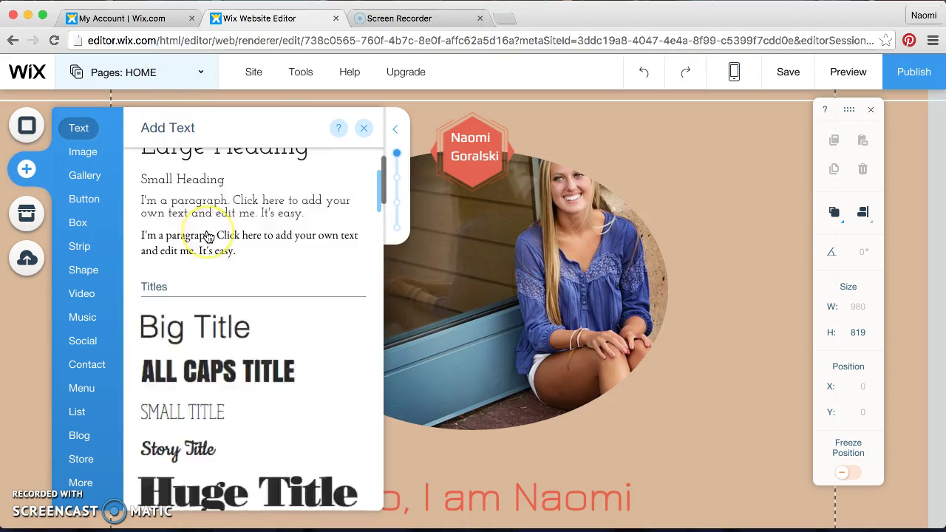
{"action": "scroll", "coordinate": [207, 236], "scroll_direction": "up", "scroll_amount": 15}
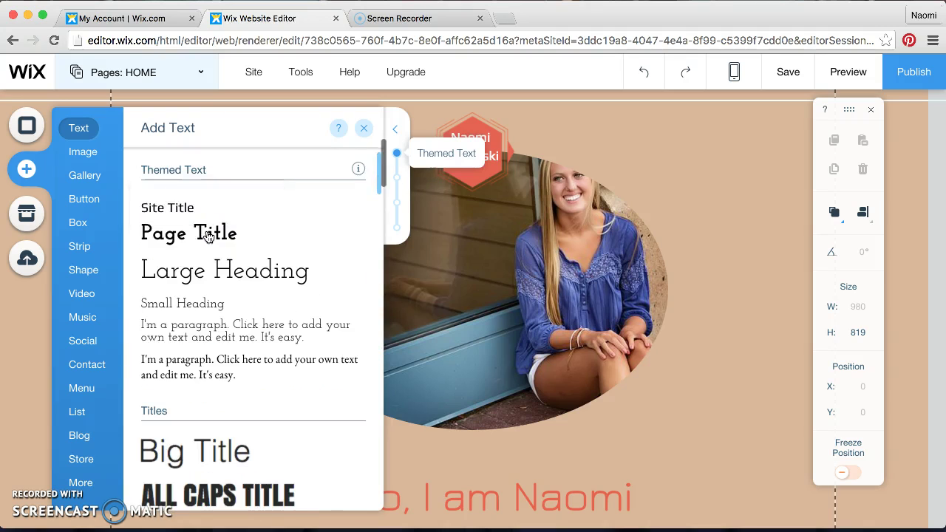
{"action": "left_click", "coordinate": [80, 155]}
{"action": "left_click", "coordinate": [169, 262]}
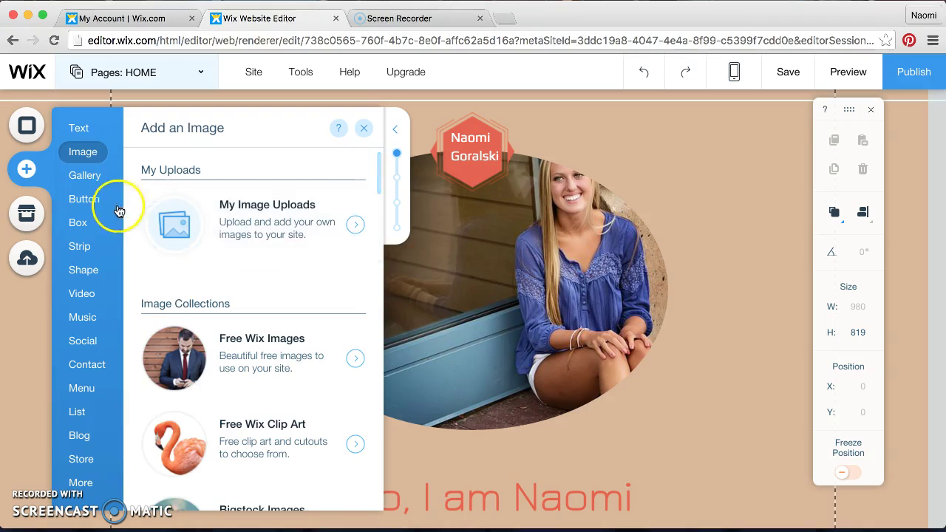
{"action": "left_click", "coordinate": [91, 184]}
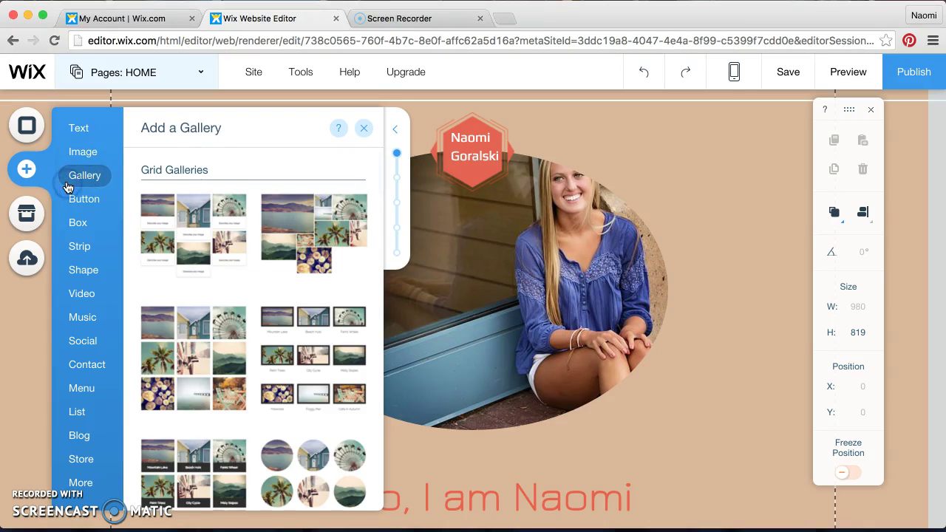
{"action": "left_click", "coordinate": [100, 201]}
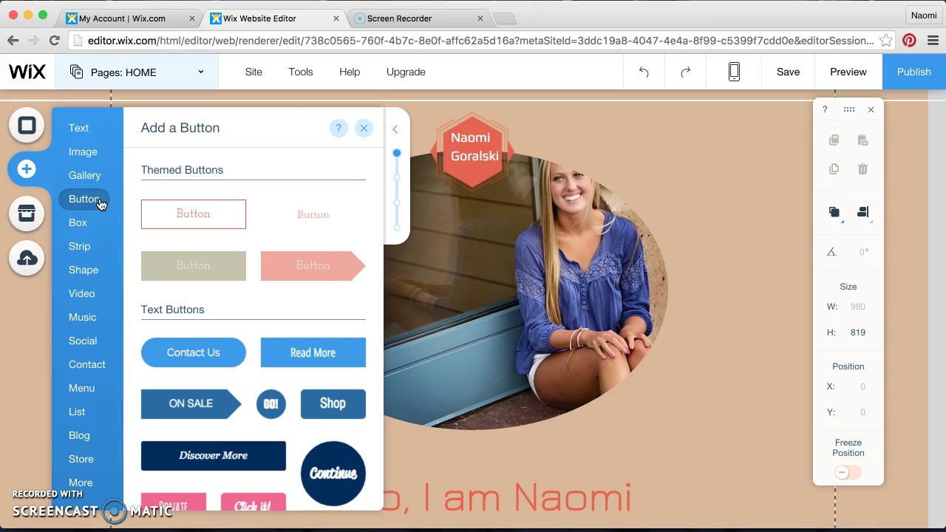
{"action": "left_click", "coordinate": [81, 234]}
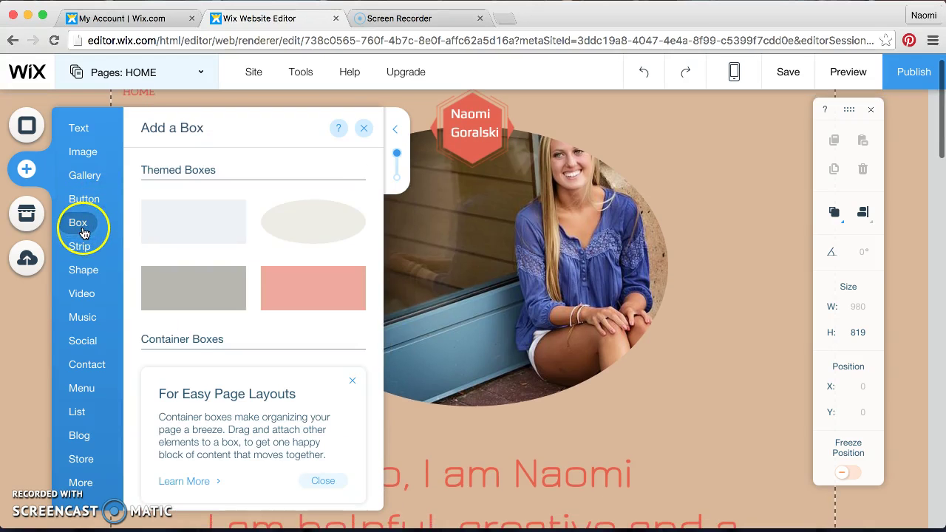
{"action": "left_click", "coordinate": [79, 245]}
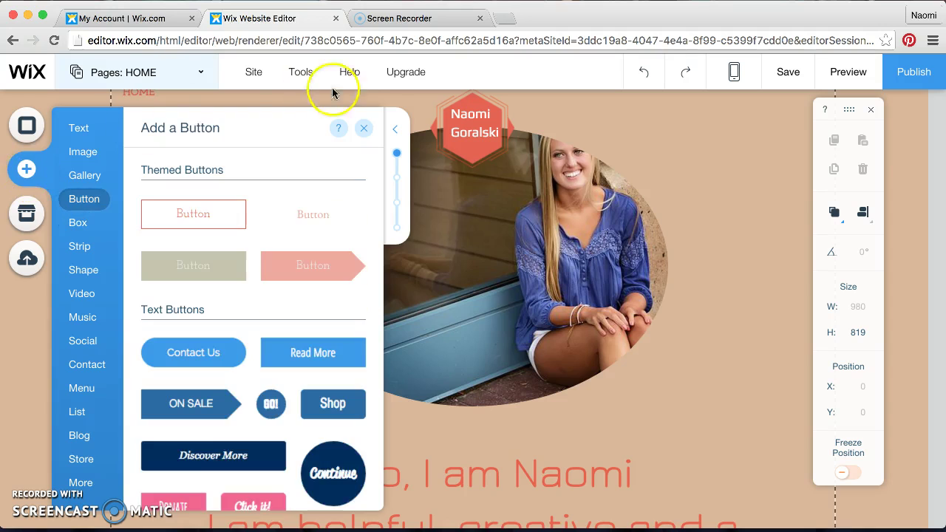
{"action": "left_click", "coordinate": [364, 129]}
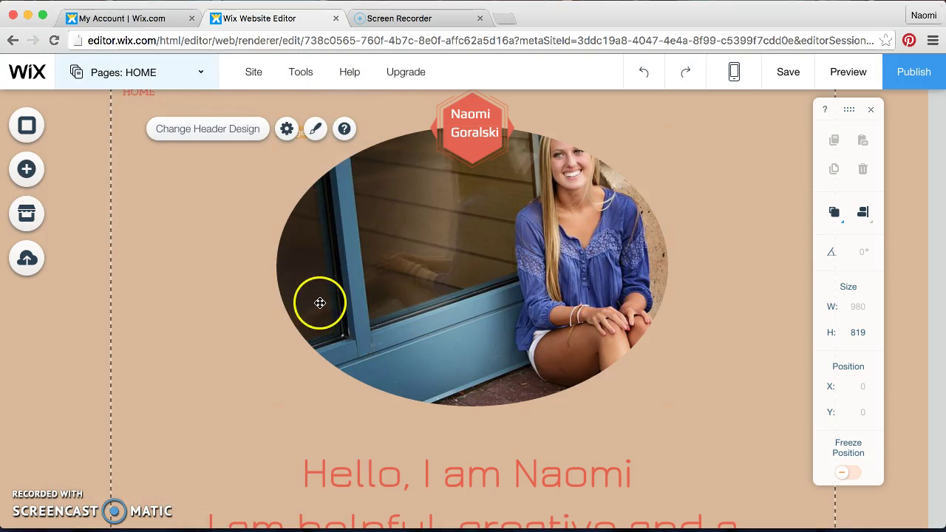
Look over the introduction, About section and Portfolio pictures of the home page with the new header and background colours.
{"action": "scroll", "coordinate": [433, 279], "scroll_direction": "down", "scroll_amount": 10}
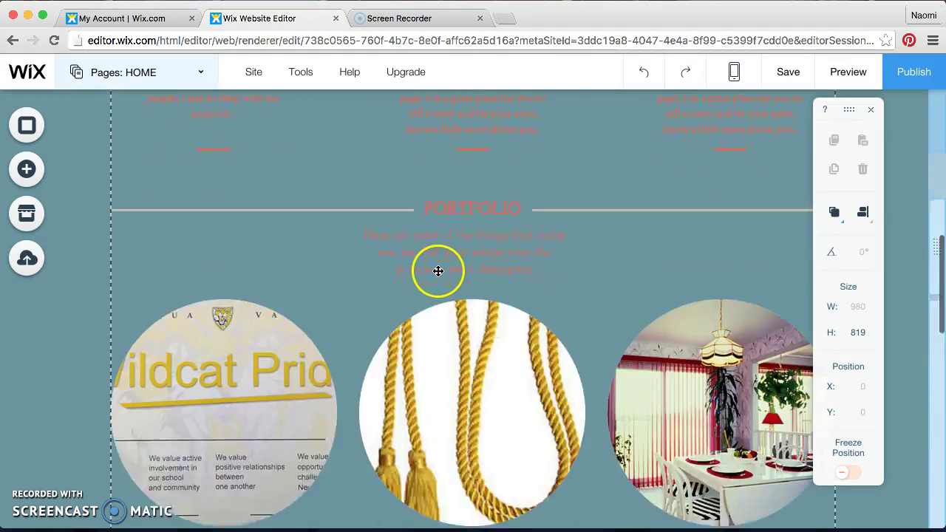
{"action": "scroll", "coordinate": [438, 271], "scroll_direction": "down", "scroll_amount": 10}
{"action": "scroll", "coordinate": [437, 271], "scroll_direction": "up", "scroll_amount": 6}
{"action": "scroll", "coordinate": [436, 271], "scroll_direction": "up", "scroll_amount": 5}
{"action": "scroll", "coordinate": [436, 271], "scroll_direction": "down", "scroll_amount": 6}
{"action": "scroll", "coordinate": [437, 272], "scroll_direction": "up", "scroll_amount": 2}
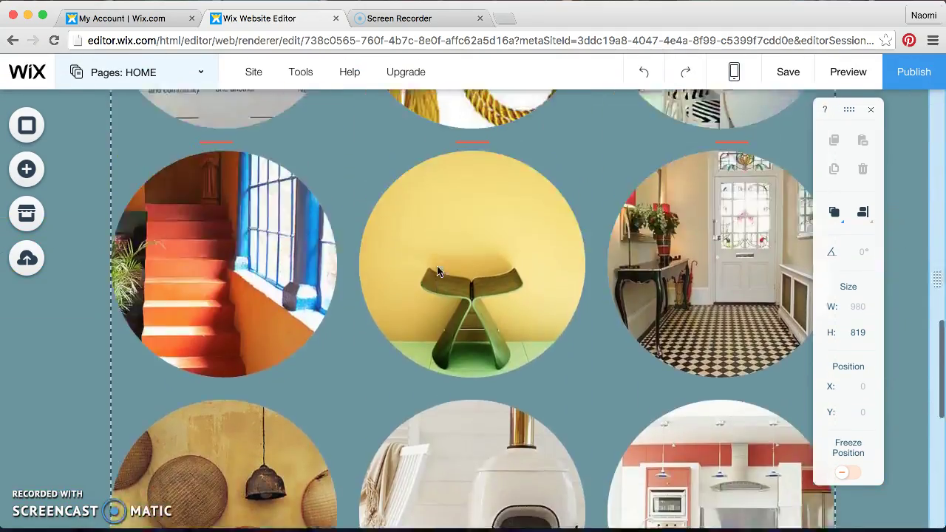
{"action": "scroll", "coordinate": [450, 262], "scroll_direction": "up", "scroll_amount": 3}
{"action": "scroll", "coordinate": [498, 244], "scroll_direction": "down", "scroll_amount": 6}
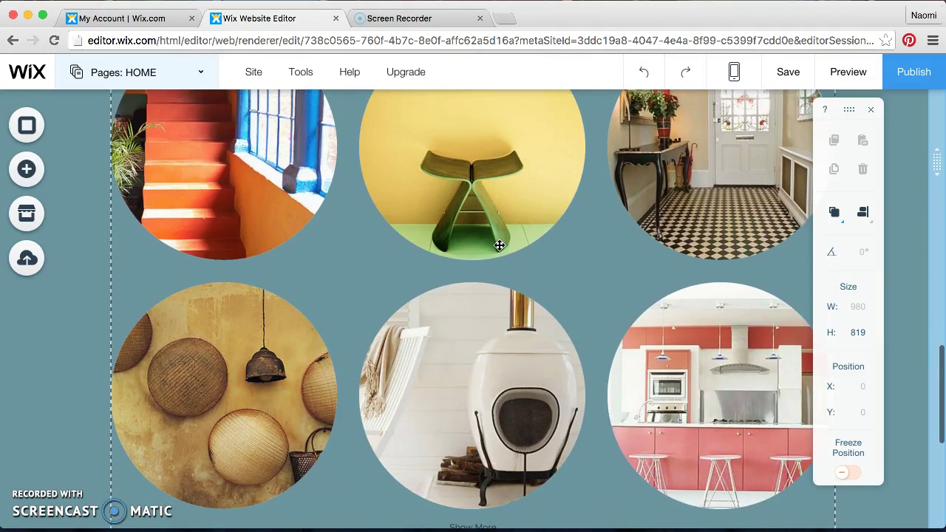
{"action": "scroll", "coordinate": [562, 281], "scroll_direction": "up", "scroll_amount": 8}
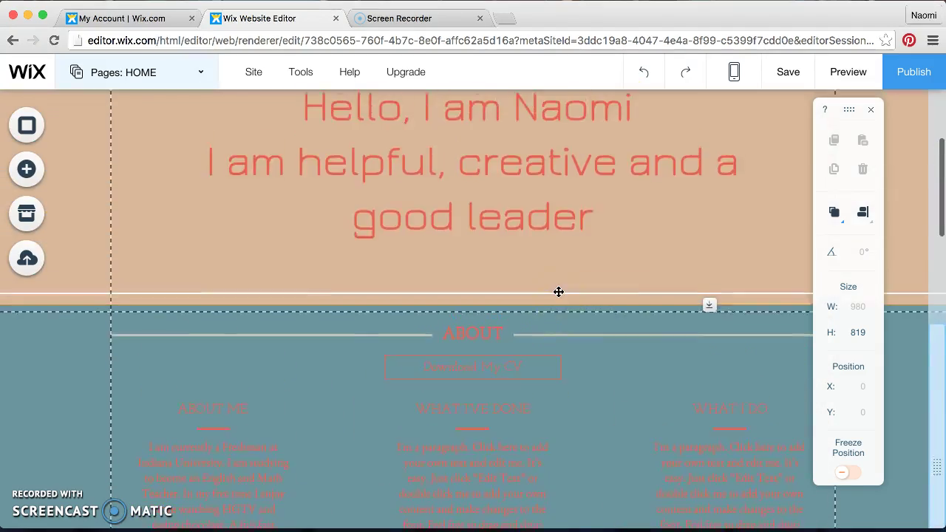
{"action": "scroll", "coordinate": [558, 292], "scroll_direction": "down", "scroll_amount": 4}
{"action": "scroll", "coordinate": [558, 292], "scroll_direction": "down", "scroll_amount": 4}
{"action": "scroll", "coordinate": [558, 292], "scroll_direction": "up", "scroll_amount": 5}
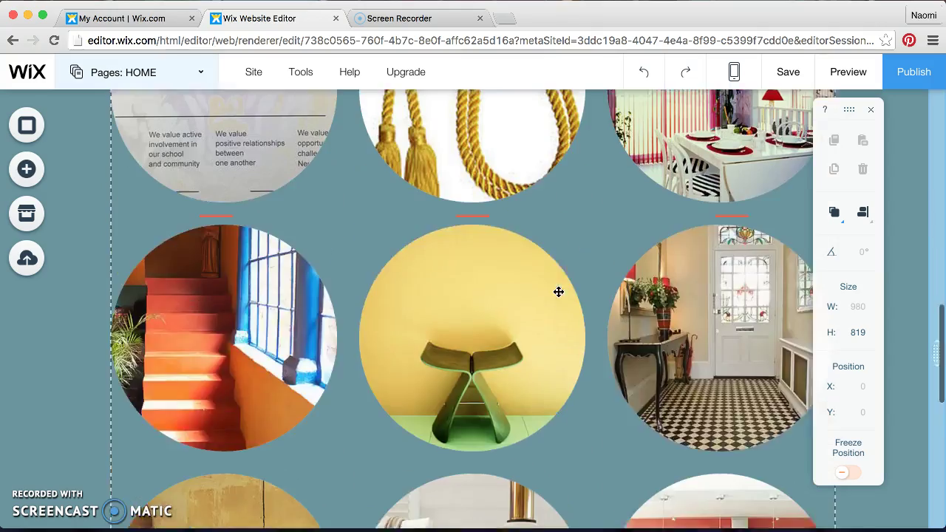
Move the floating editing toolbar off the page content so the whole About section is uncovered.
{"action": "scroll", "coordinate": [558, 292], "scroll_direction": "up", "scroll_amount": 10}
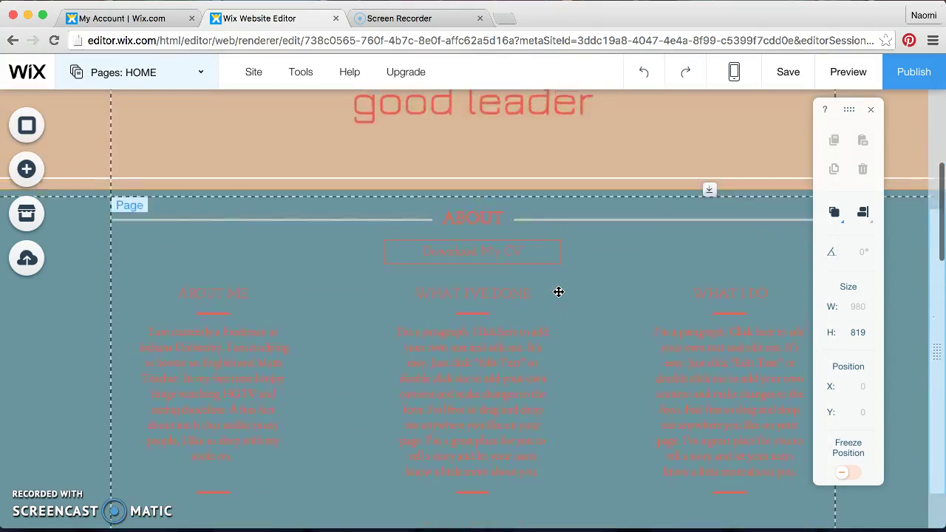
{"action": "scroll", "coordinate": [558, 292], "scroll_direction": "down", "scroll_amount": 5}
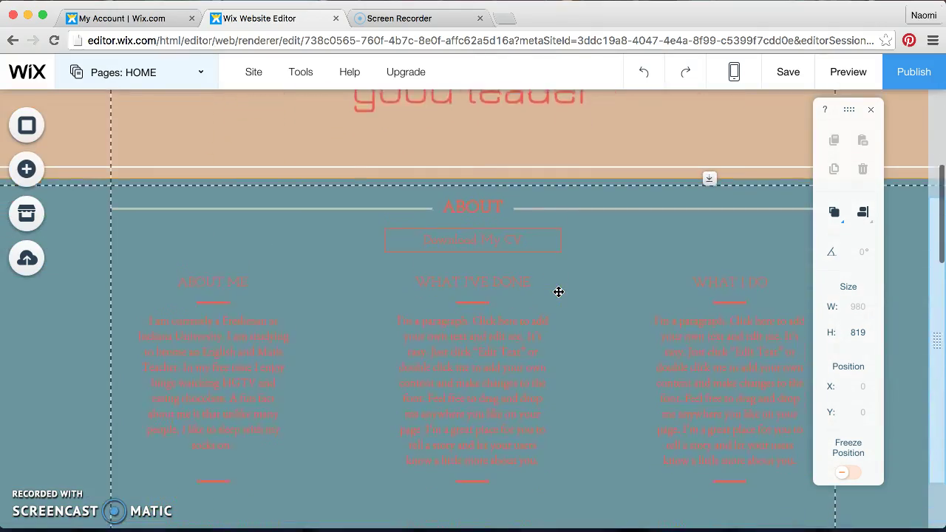
{"action": "scroll", "coordinate": [558, 292], "scroll_direction": "down", "scroll_amount": 1}
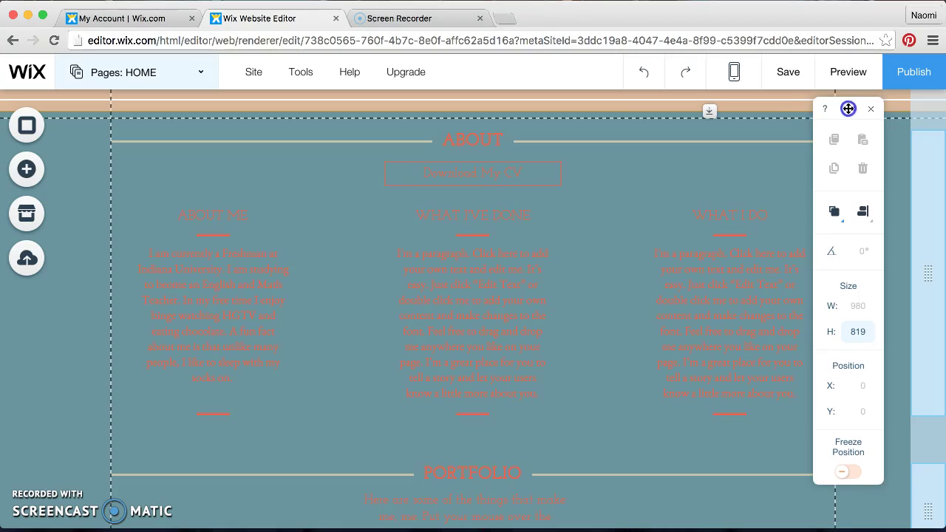
{"action": "left_click_drag", "start_coordinate": [848, 109], "coordinate": [909, 105]}
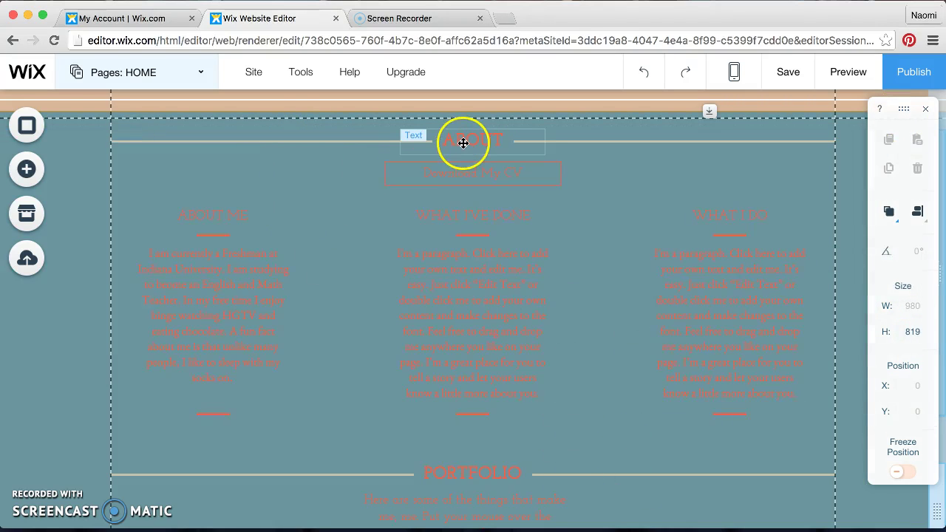
Change the text colour of the About Me paragraph to white and close its text settings.
{"action": "left_click", "coordinate": [214, 323]}
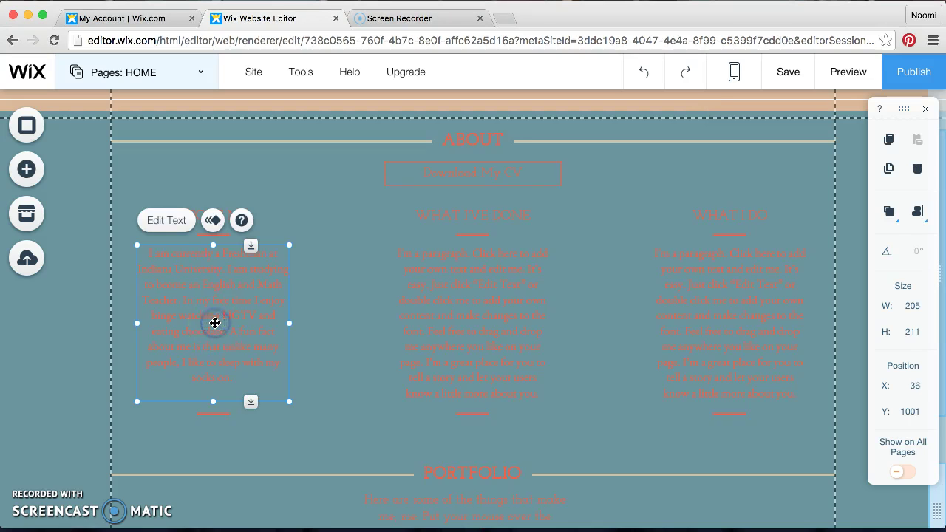
{"action": "left_click", "coordinate": [172, 228]}
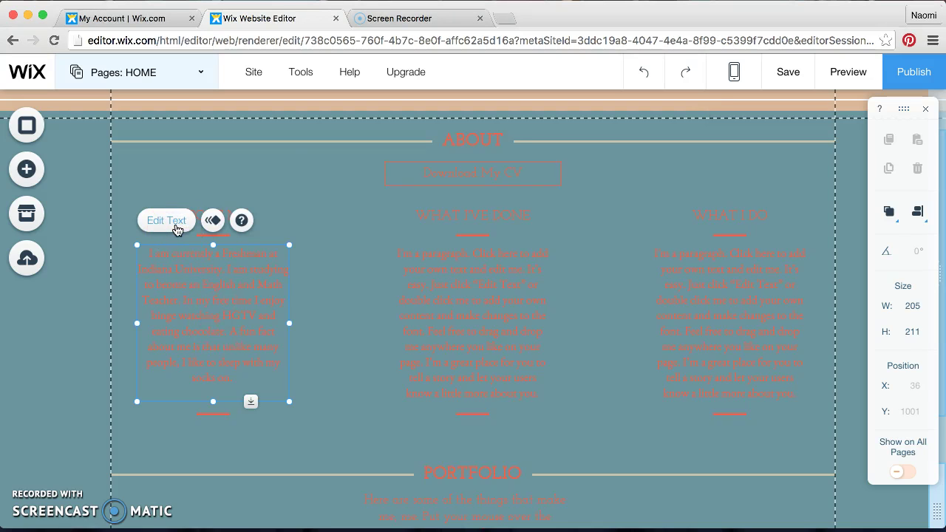
{"action": "left_click", "coordinate": [432, 446]}
{"action": "left_click", "coordinate": [363, 400]}
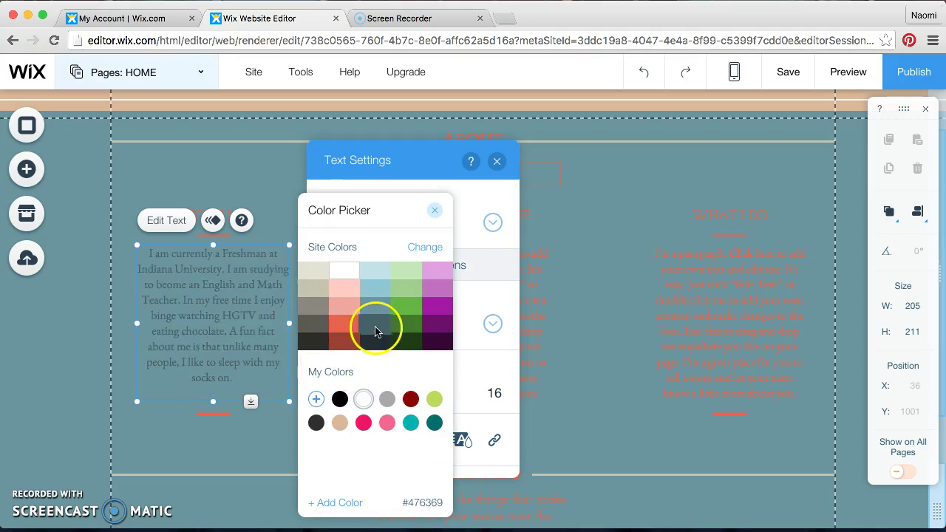
{"action": "left_click", "coordinate": [437, 207]}
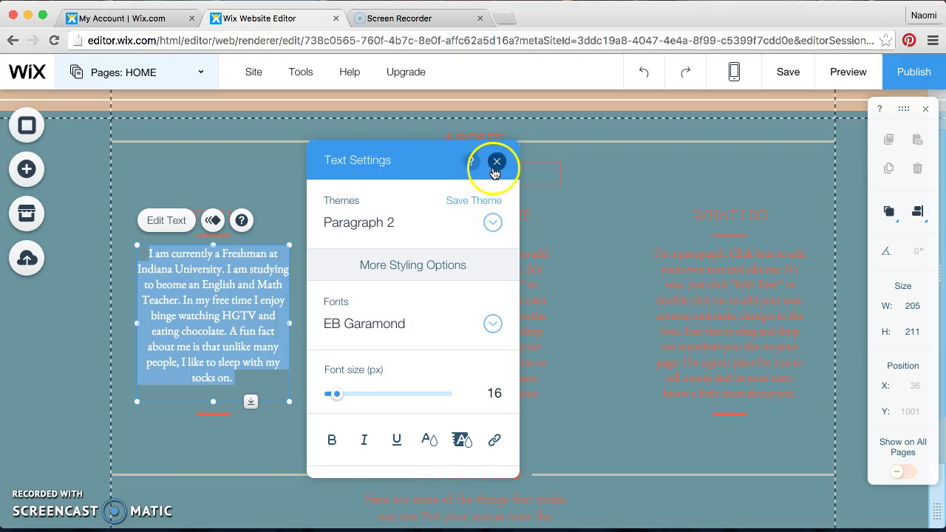
{"action": "left_click", "coordinate": [496, 162]}
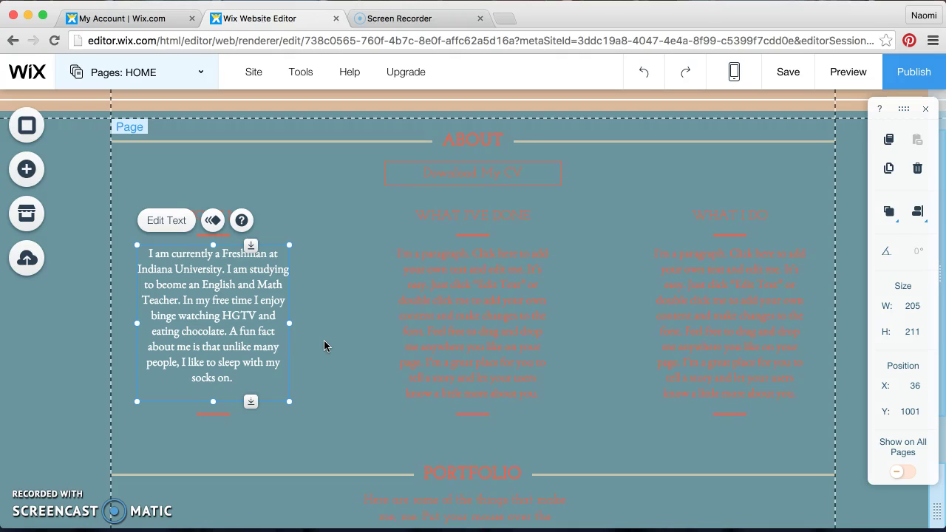
Delete the placeholder paragraph under the What I've Done heading.
{"action": "left_click", "coordinate": [432, 311]}
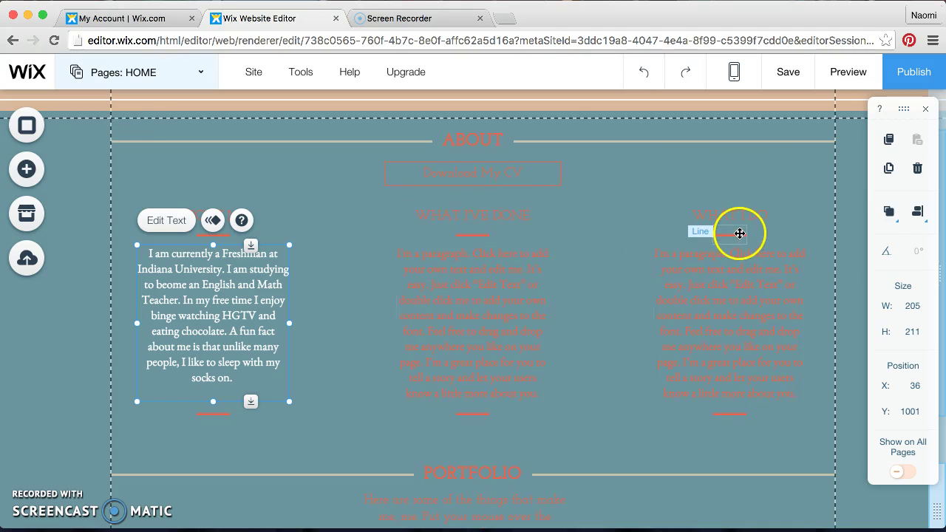
{"action": "left_click", "coordinate": [460, 317]}
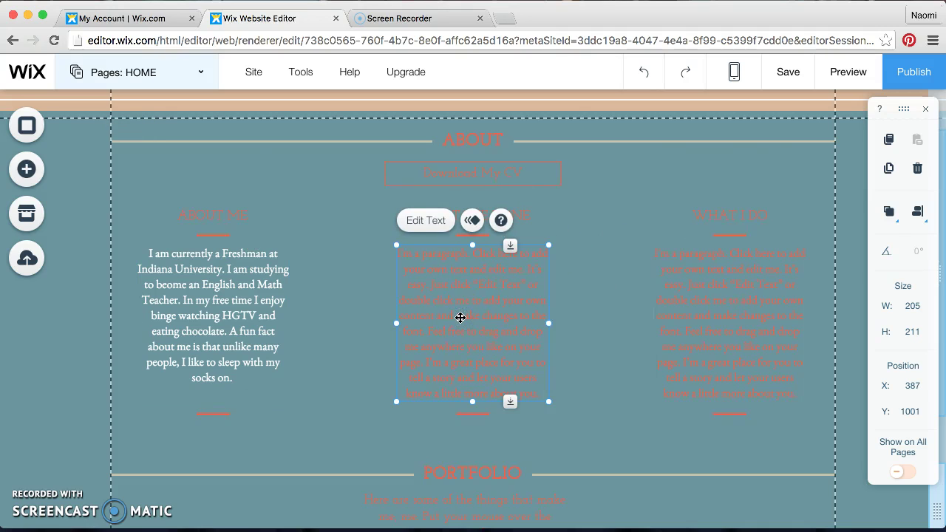
{"action": "key", "text": "Delete"}
{"action": "left_click", "coordinate": [460, 317]}
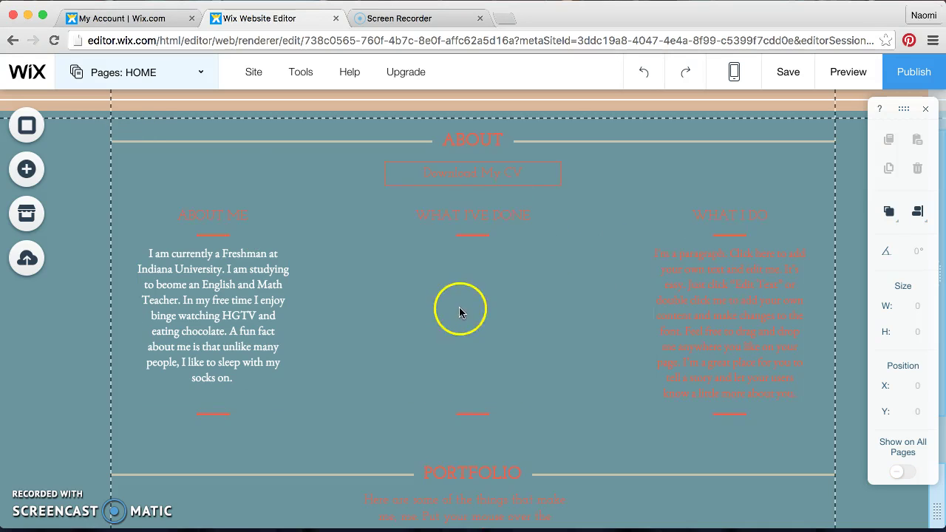
Select the What I've Done heading and look over the introduction, About columns and Portfolio pictures.
{"action": "left_click", "coordinate": [497, 213]}
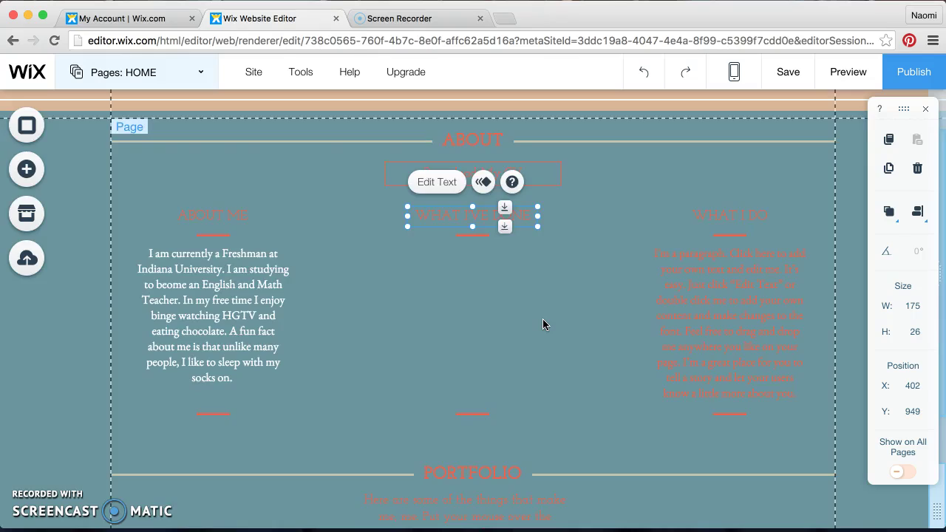
{"action": "scroll", "coordinate": [542, 323], "scroll_direction": "up", "scroll_amount": 10}
{"action": "scroll", "coordinate": [635, 151], "scroll_direction": "down", "scroll_amount": 10}
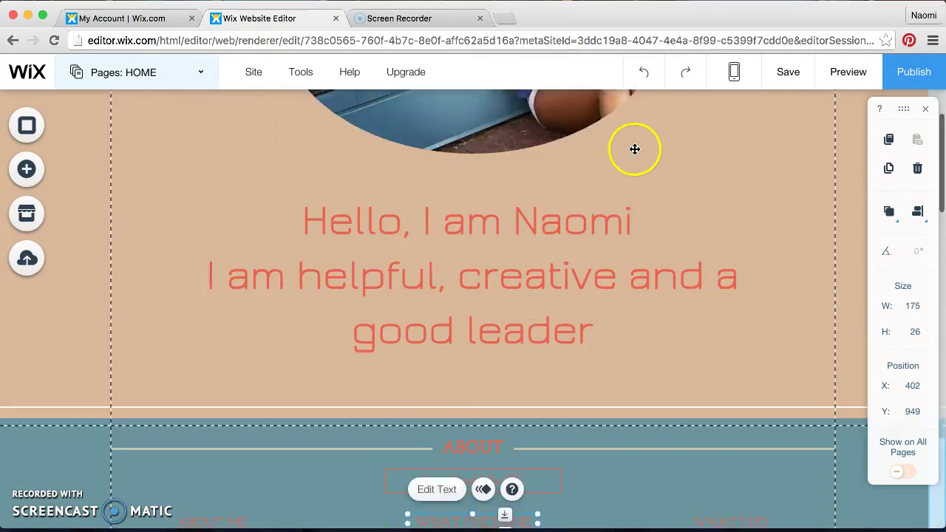
{"action": "scroll", "coordinate": [508, 186], "scroll_direction": "up", "scroll_amount": 2}
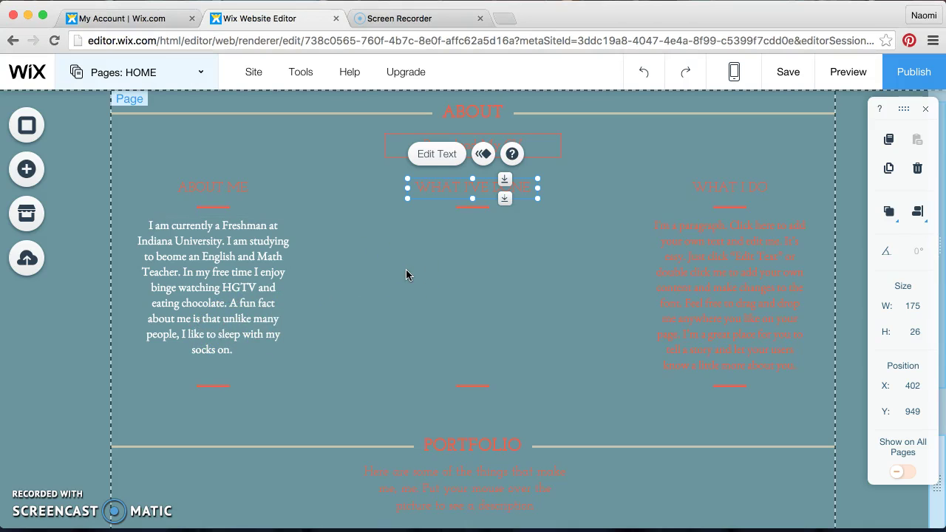
{"action": "left_click", "coordinate": [443, 173]}
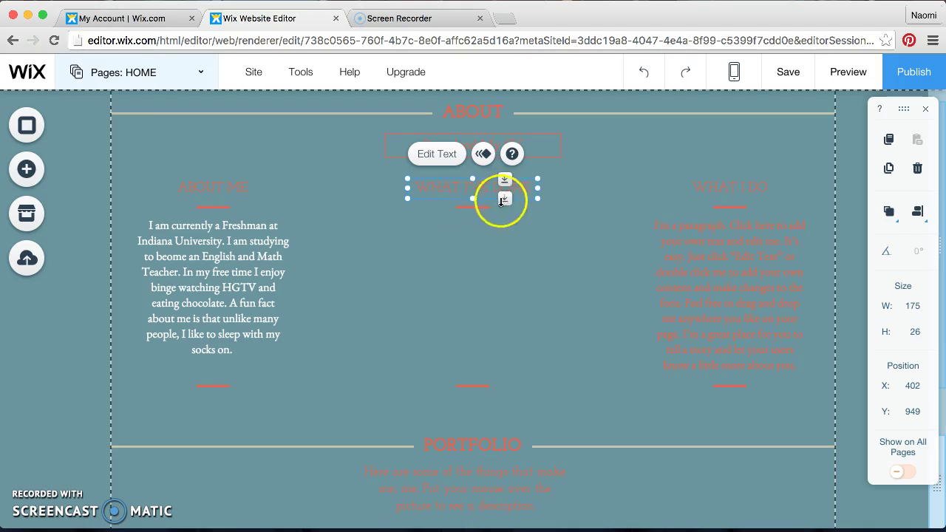
{"action": "left_click", "coordinate": [524, 185]}
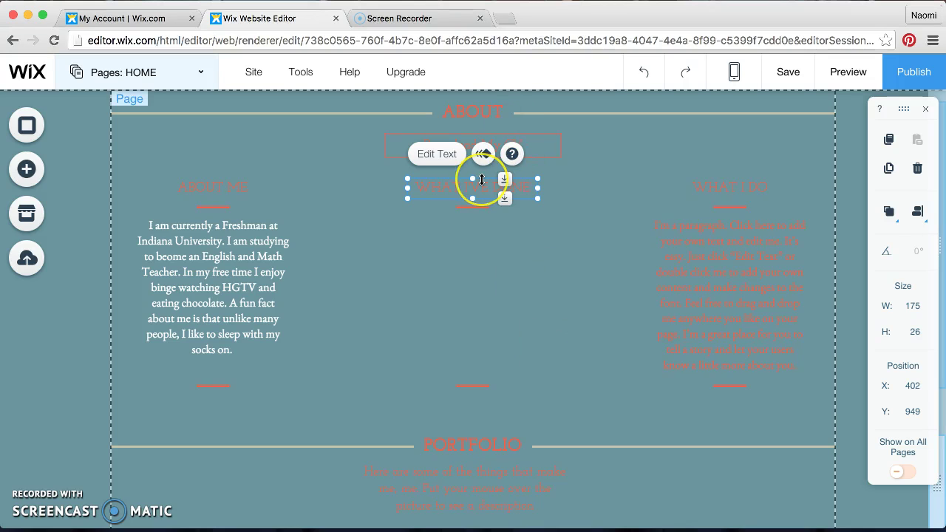
{"action": "left_click_drag", "start_coordinate": [485, 183], "coordinate": [589, 182]}
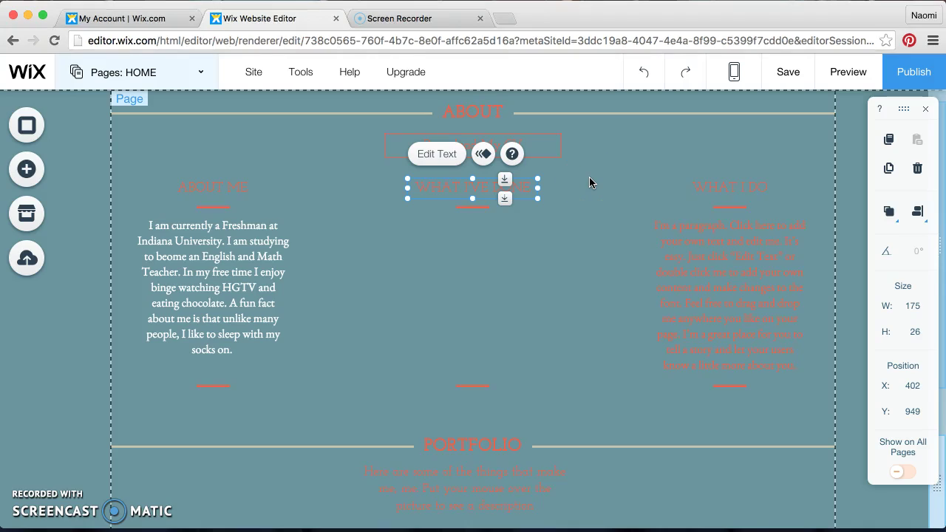
{"action": "scroll", "coordinate": [589, 184], "scroll_direction": "down", "scroll_amount": 10}
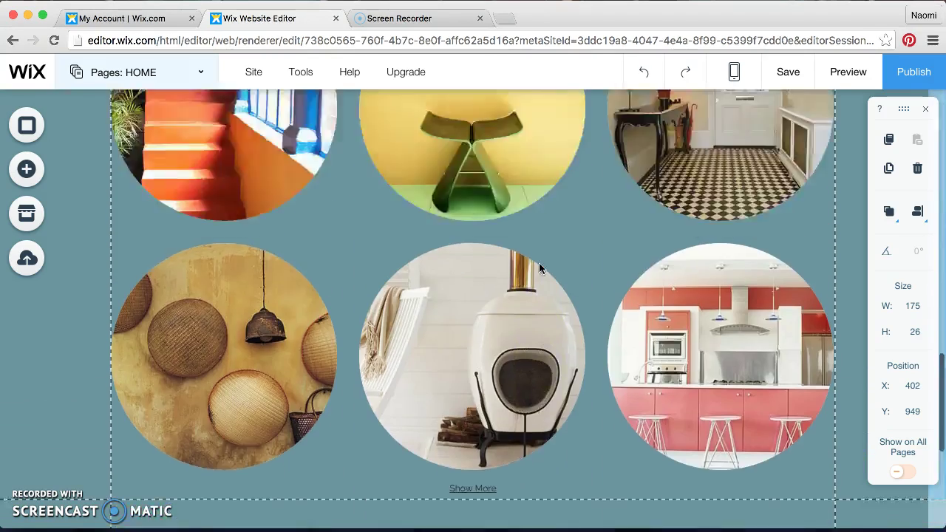
{"action": "scroll", "coordinate": [538, 262], "scroll_direction": "up", "scroll_amount": 10}
Replace the What I Do heading text with "About My Portfolio".
{"action": "left_click", "coordinate": [709, 281]}
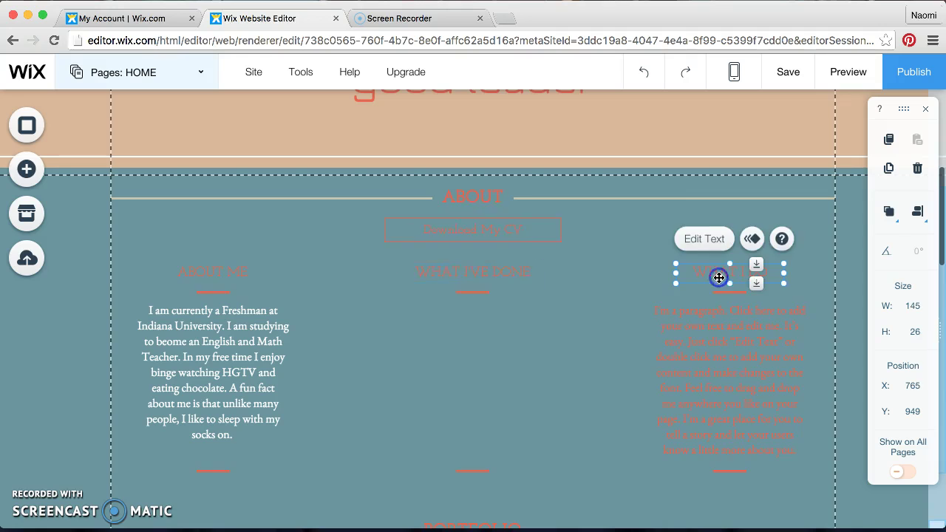
{"action": "left_click", "coordinate": [745, 278]}
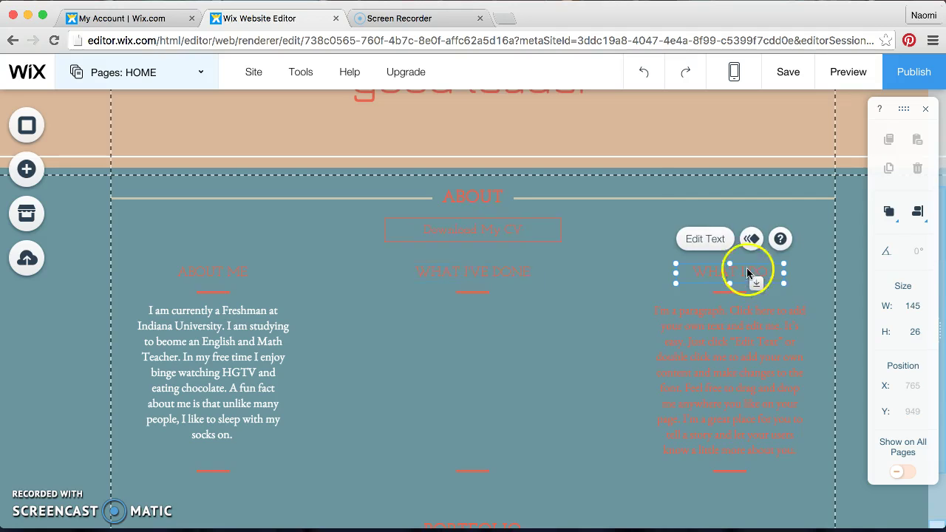
{"action": "left_click", "coordinate": [714, 240]}
{"action": "left_click", "coordinate": [765, 275]}
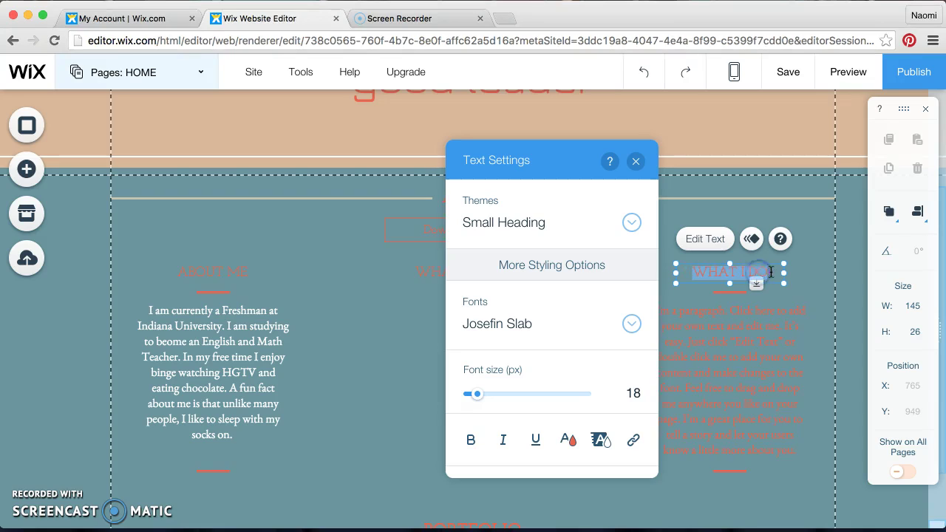
{"action": "left_click", "coordinate": [771, 272]}
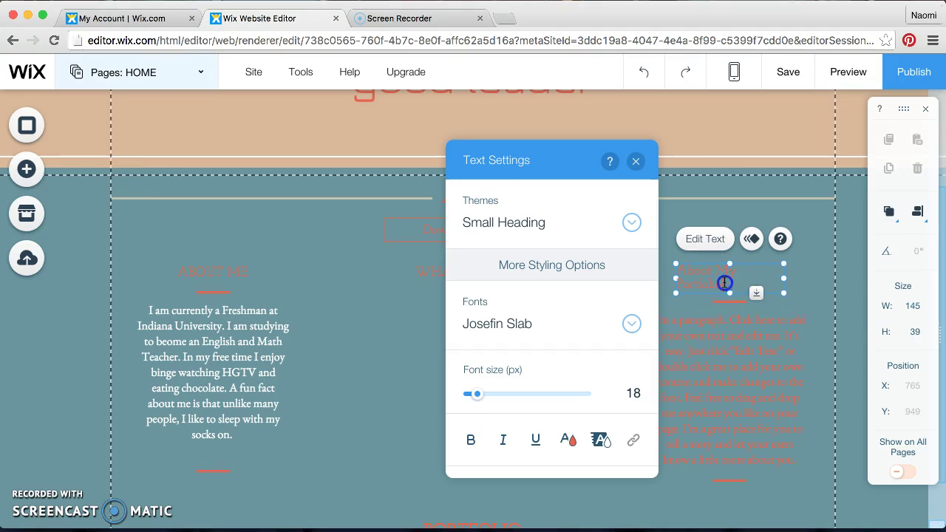
Try to center the About My Portfolio heading with the element alignment options.
{"action": "left_click_drag", "start_coordinate": [723, 285], "coordinate": [677, 266]}
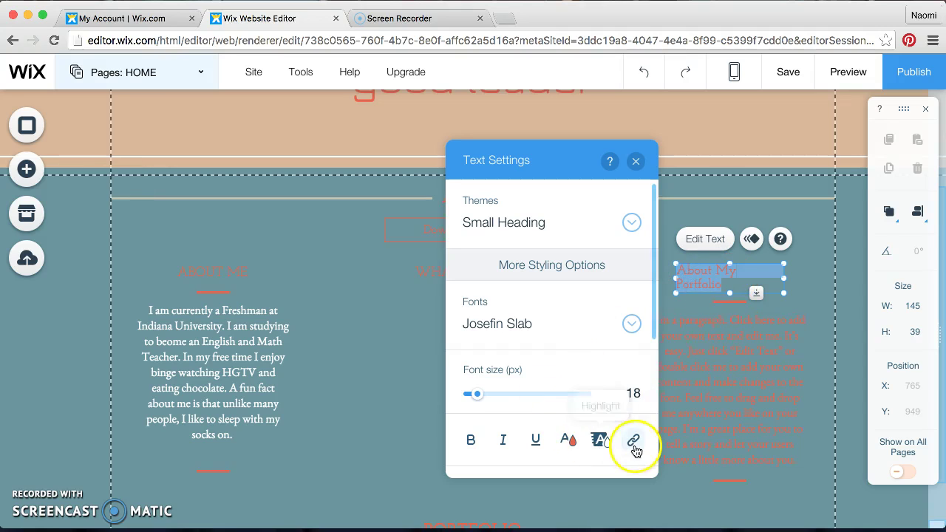
{"action": "left_click", "coordinate": [917, 214]}
{"action": "left_click", "coordinate": [885, 214]}
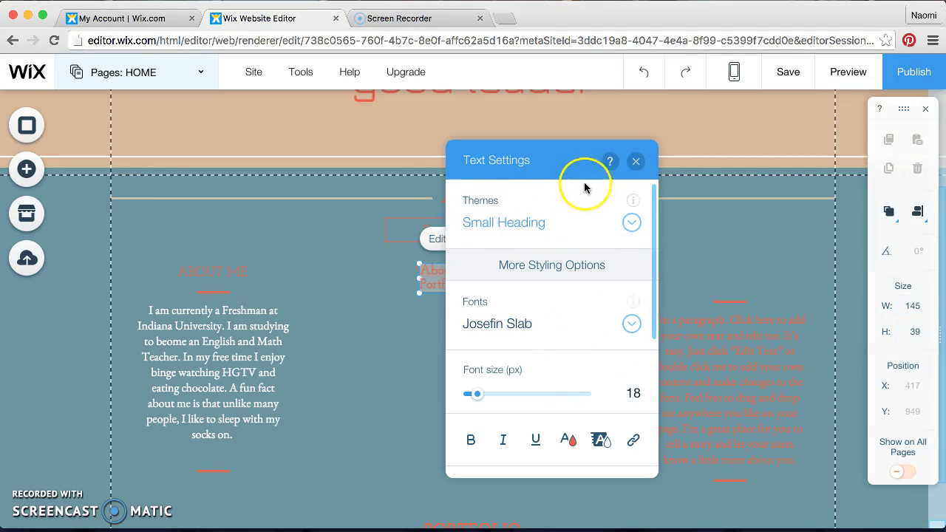
Undo the last heading changes, close the text settings and move the heading back above the third column.
{"action": "left_click", "coordinate": [642, 74]}
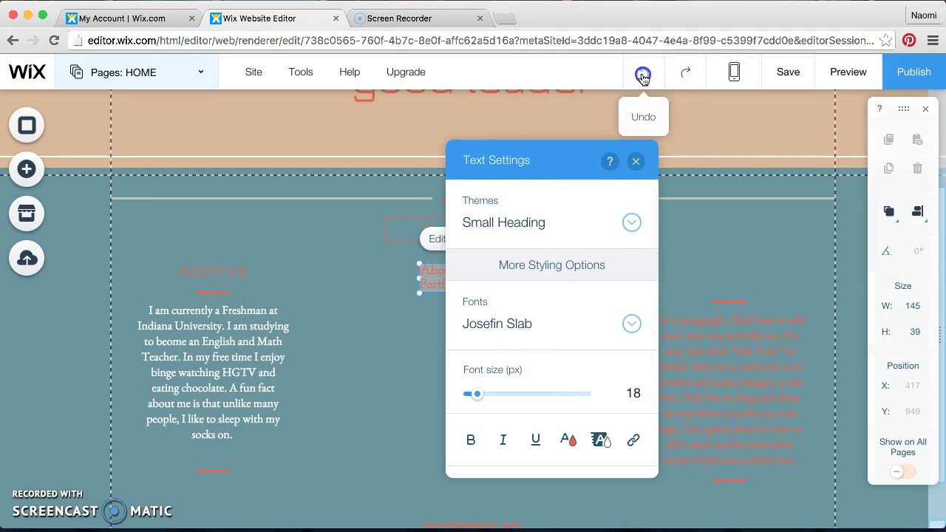
{"action": "left_click", "coordinate": [636, 161]}
{"action": "left_click", "coordinate": [643, 71]}
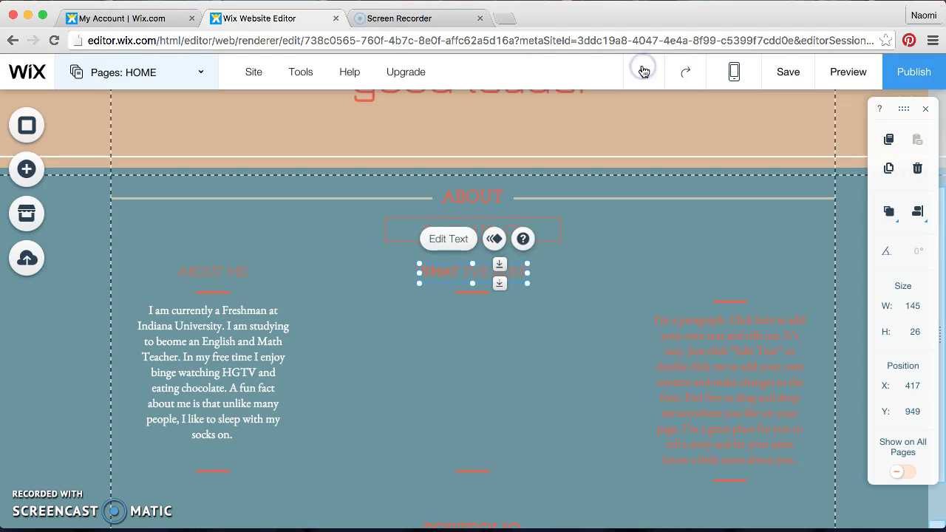
{"action": "left_click_drag", "start_coordinate": [463, 276], "coordinate": [718, 275]}
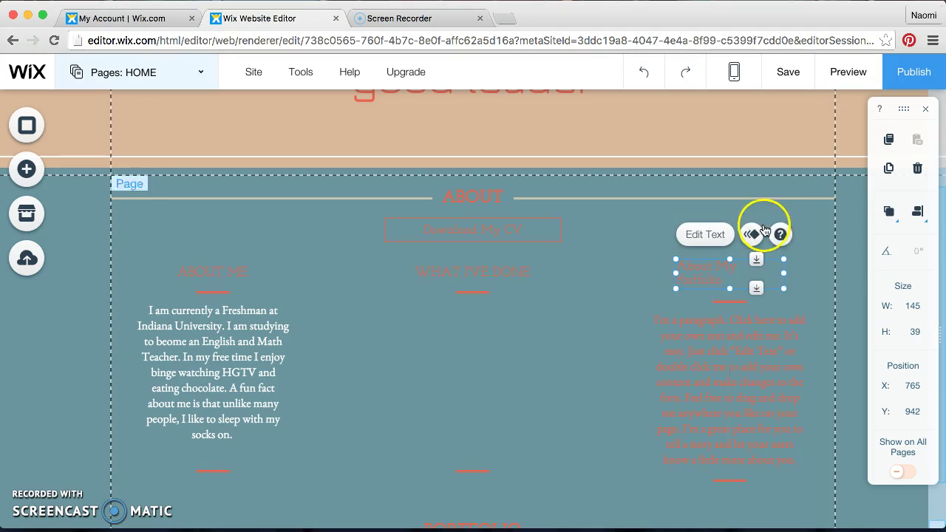
Center-align the About My Portfolio text within its box and reopen the text alignment choices.
{"action": "left_click", "coordinate": [804, 212]}
{"action": "left_click", "coordinate": [720, 261]}
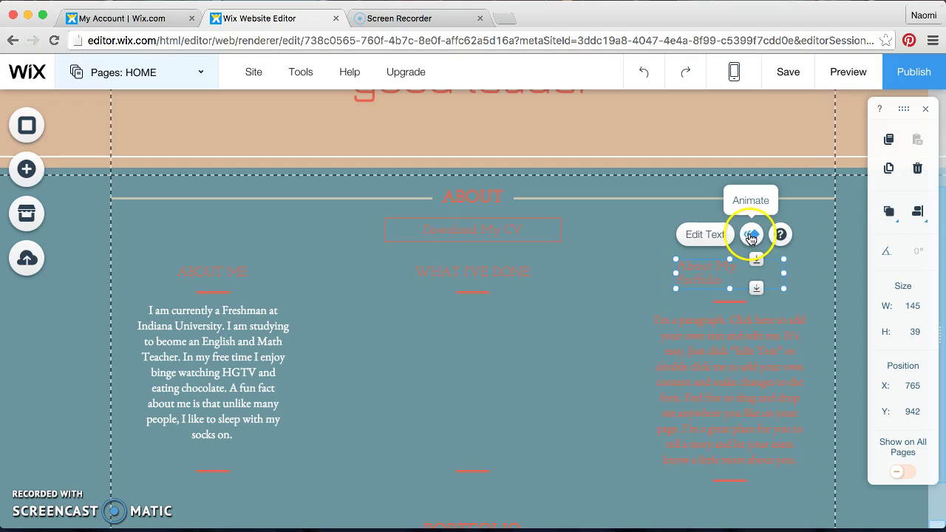
{"action": "left_click", "coordinate": [694, 237]}
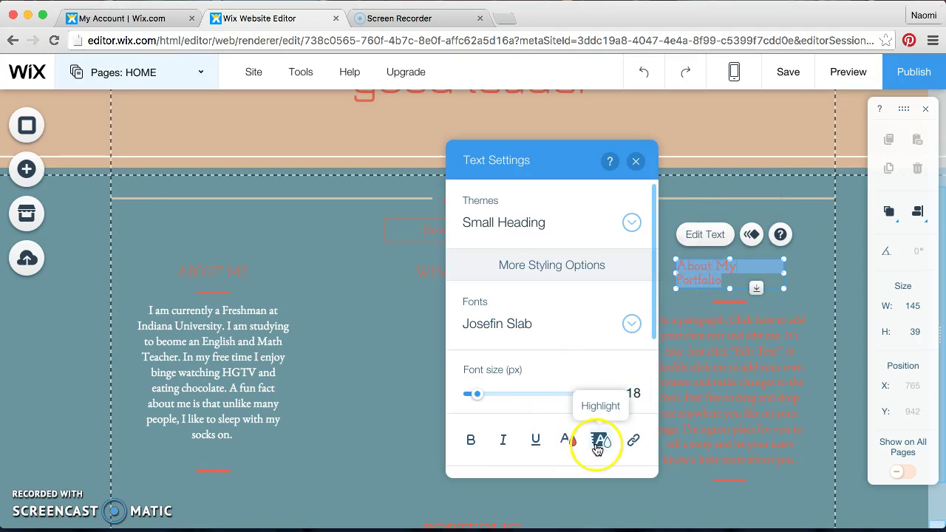
{"action": "scroll", "coordinate": [561, 283], "scroll_direction": "down", "scroll_amount": 3}
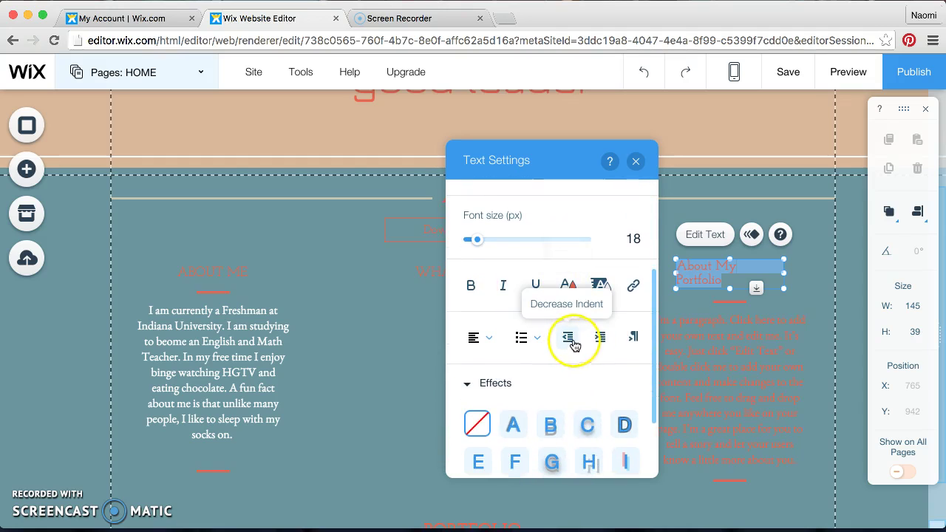
{"action": "left_click", "coordinate": [476, 338]}
{"action": "left_click", "coordinate": [473, 363]}
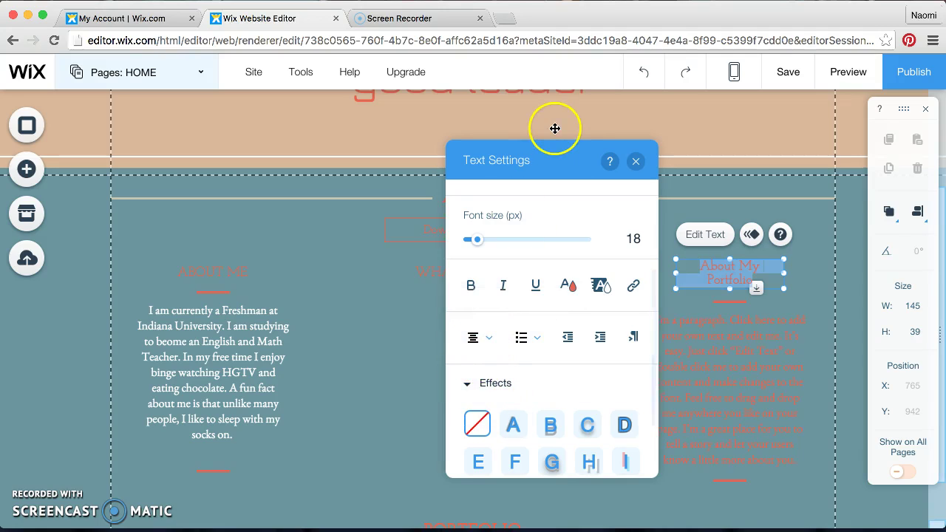
{"action": "scroll", "coordinate": [629, 314], "scroll_direction": "up", "scroll_amount": 5}
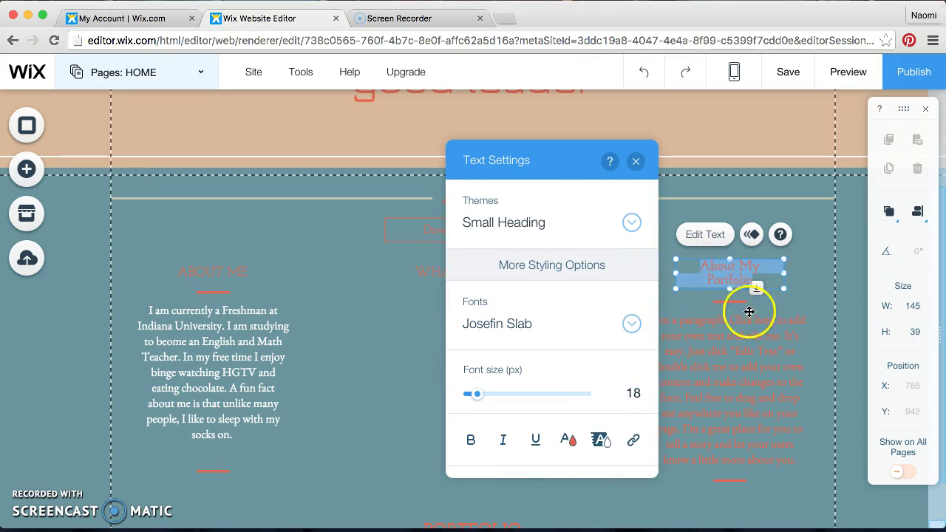
{"action": "scroll", "coordinate": [545, 348], "scroll_direction": "down", "scroll_amount": 5}
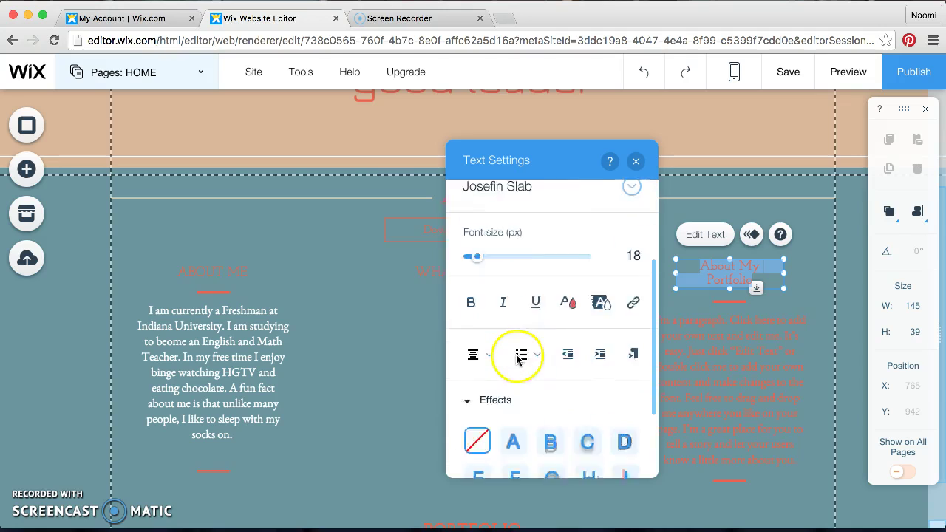
{"action": "left_click", "coordinate": [475, 246]}
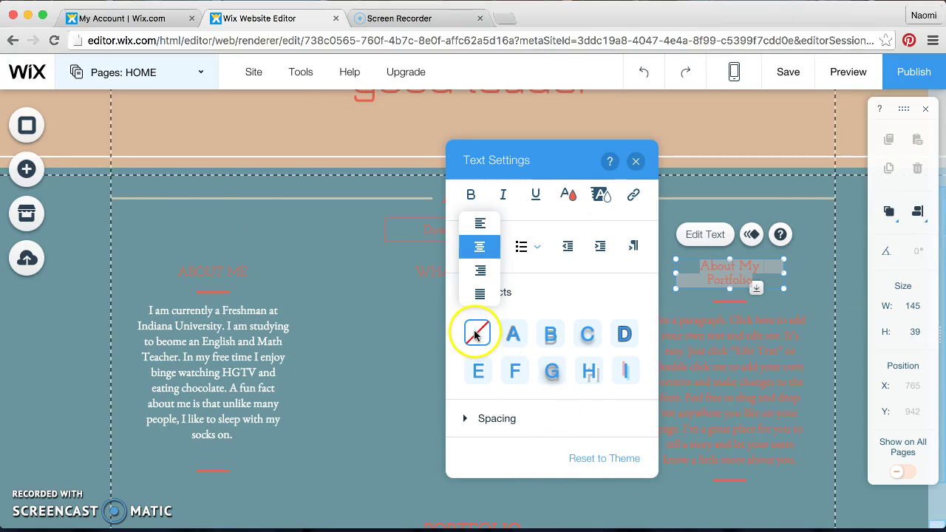
Review the effects and spacing options for the About My Portfolio heading, close the text settings and deselect the heading.
{"action": "left_click", "coordinate": [567, 301]}
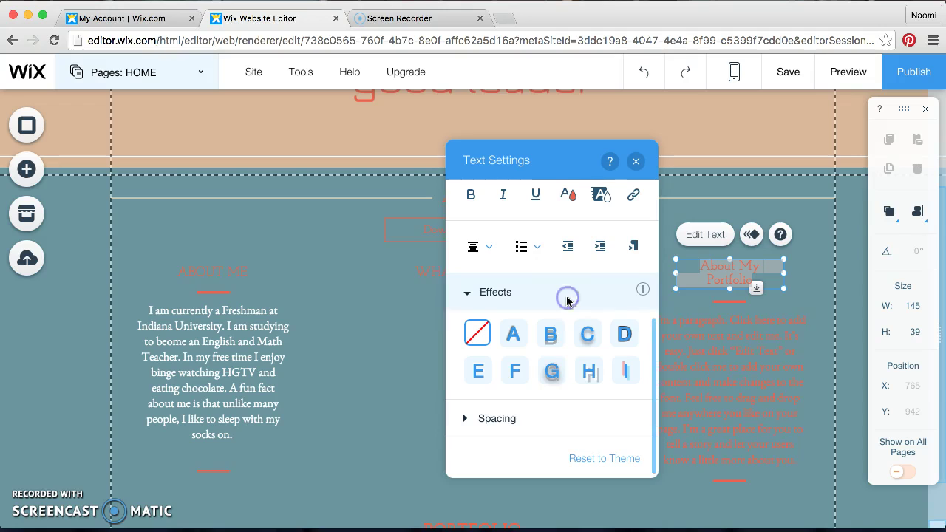
{"action": "left_click", "coordinate": [490, 419]}
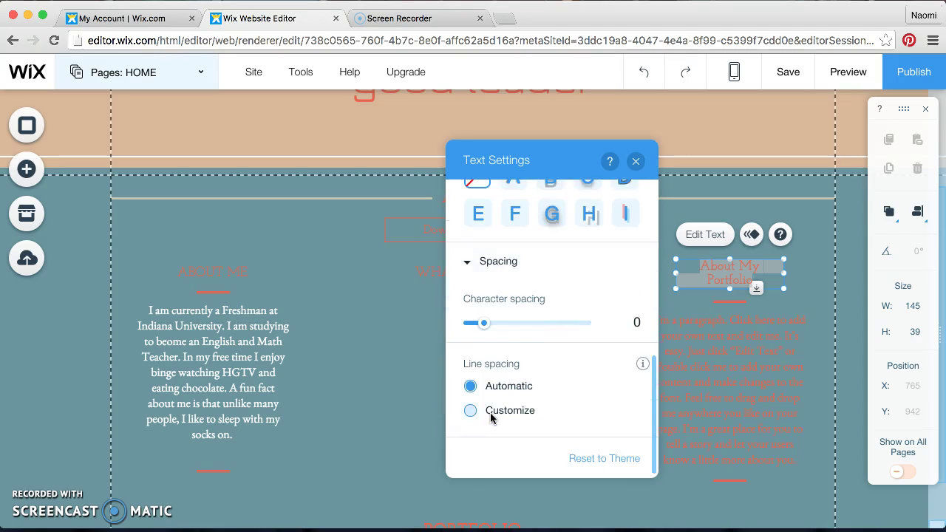
{"action": "scroll", "coordinate": [491, 419], "scroll_direction": "up", "scroll_amount": 10}
{"action": "scroll", "coordinate": [490, 418], "scroll_direction": "down", "scroll_amount": 10}
{"action": "left_click", "coordinate": [633, 326]}
{"action": "scroll", "coordinate": [632, 324], "scroll_direction": "up", "scroll_amount": 10}
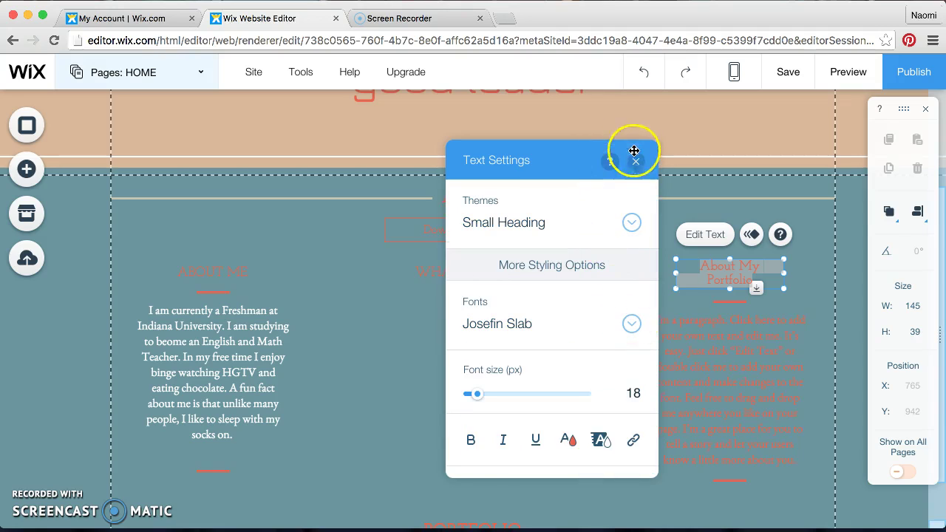
{"action": "left_click", "coordinate": [636, 162]}
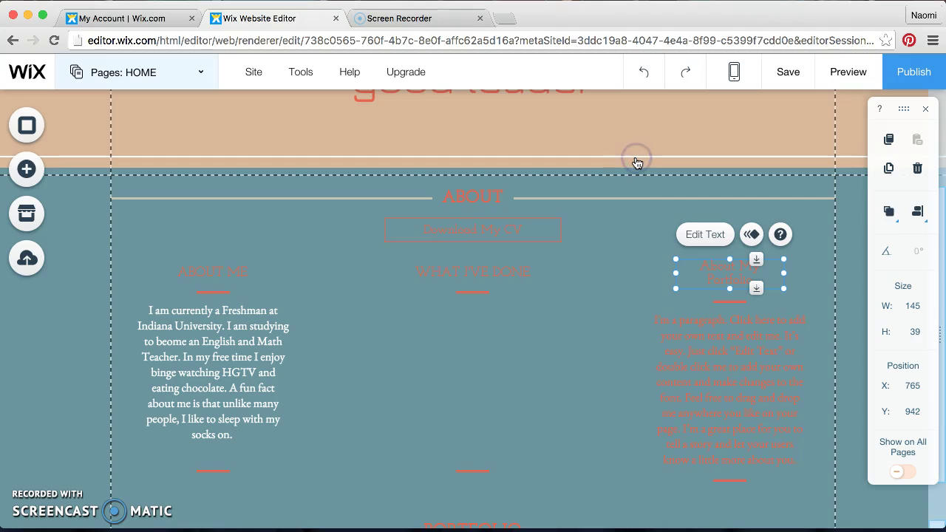
{"action": "left_click", "coordinate": [625, 270]}
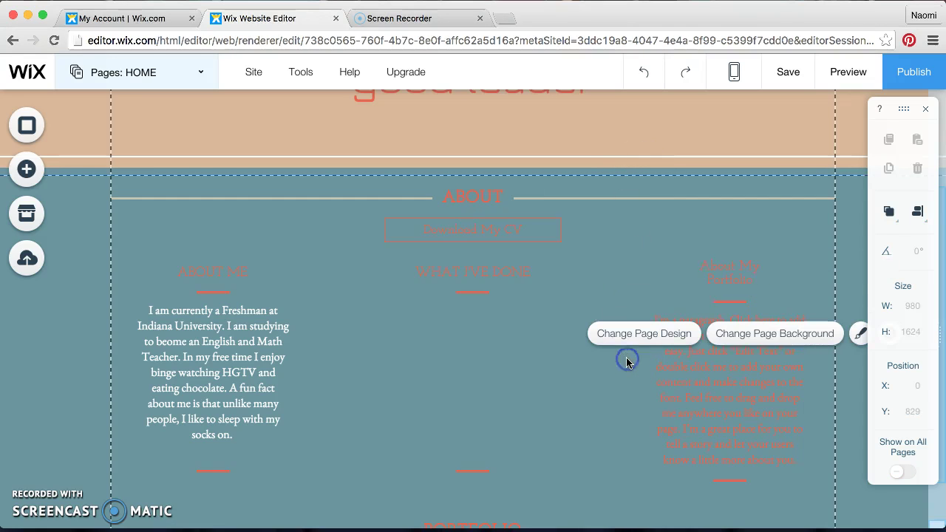
Replace the paragraph under About My Portfolio with "In this portfolio you will find items that have shaped who I am today" and close the text settings.
{"action": "left_click", "coordinate": [700, 376]}
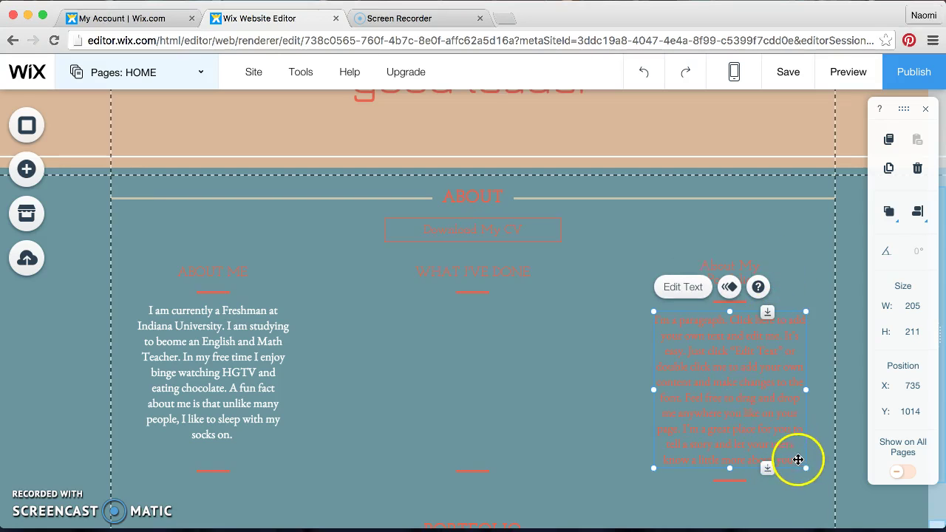
{"action": "left_click", "coordinate": [687, 287]}
{"action": "left_click", "coordinate": [723, 388]}
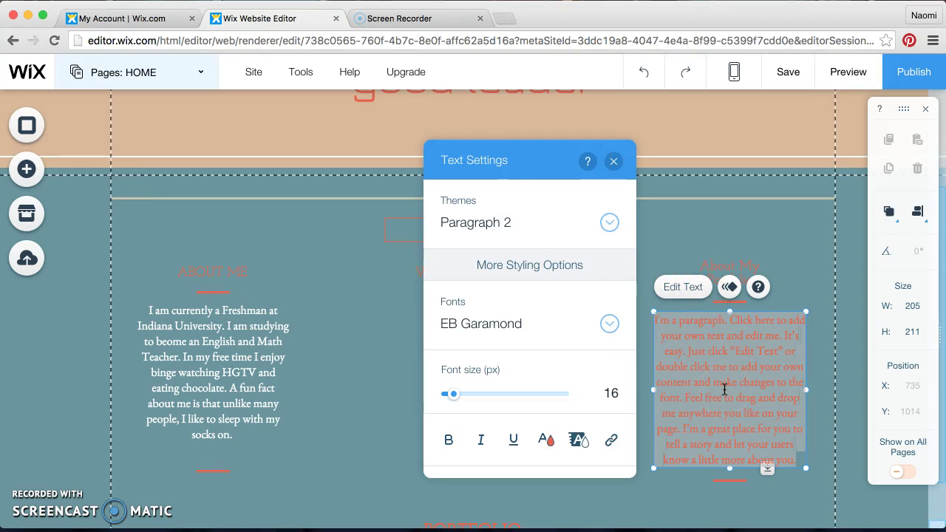
{"action": "scroll", "coordinate": [724, 390], "scroll_direction": "down", "scroll_amount": 10}
{"action": "scroll", "coordinate": [729, 387], "scroll_direction": "up", "scroll_amount": 7}
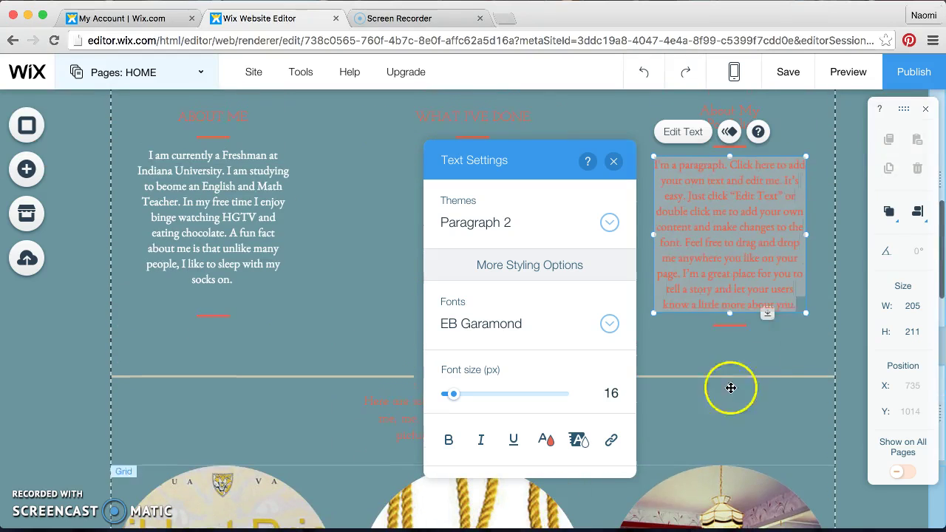
{"action": "left_click", "coordinate": [714, 241]}
{"action": "left_click", "coordinate": [809, 308]}
{"action": "left_click", "coordinate": [794, 298]}
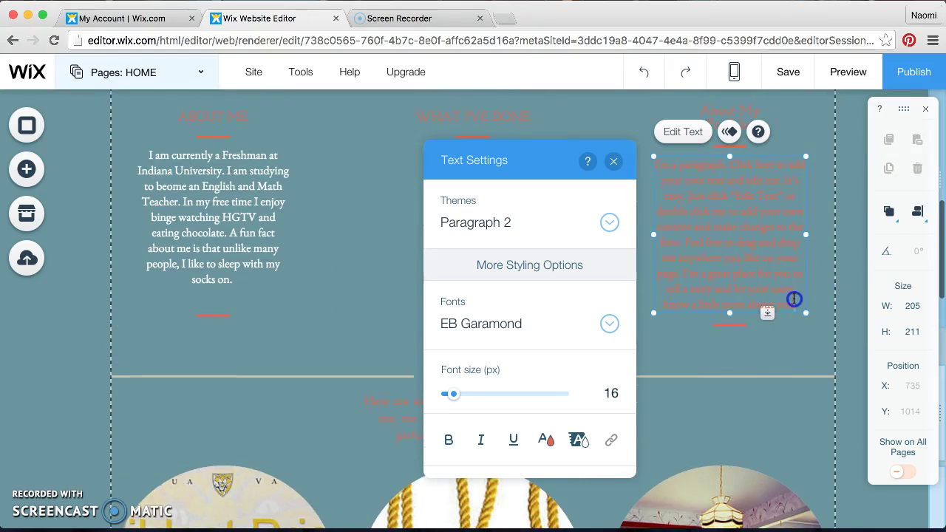
{"action": "left_click", "coordinate": [718, 255]}
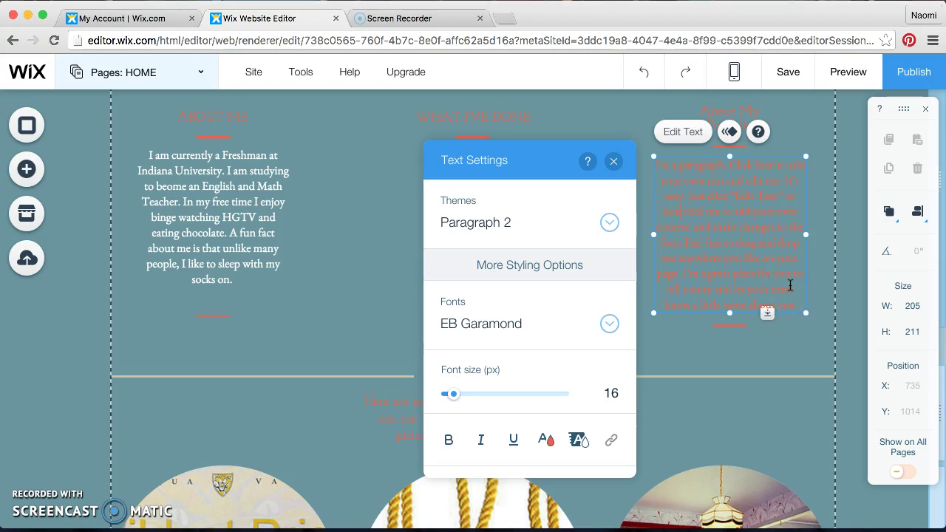
{"action": "left_click_drag", "start_coordinate": [798, 308], "coordinate": [672, 150]}
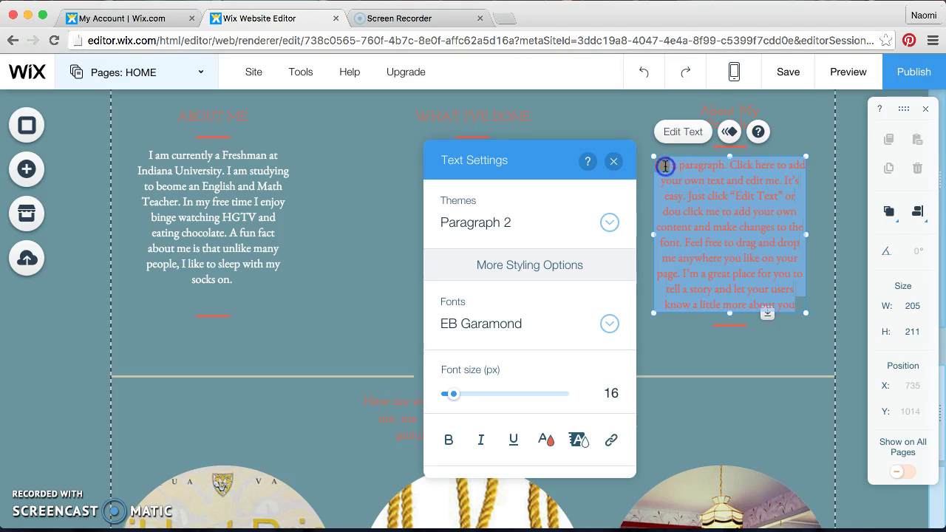
{"action": "key", "text": "BackSpace"}
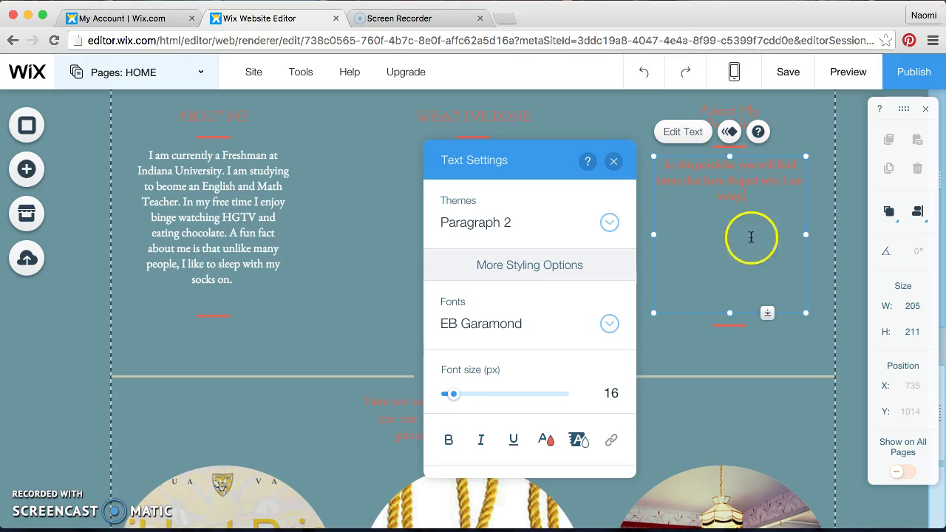
{"action": "left_click", "coordinate": [712, 250]}
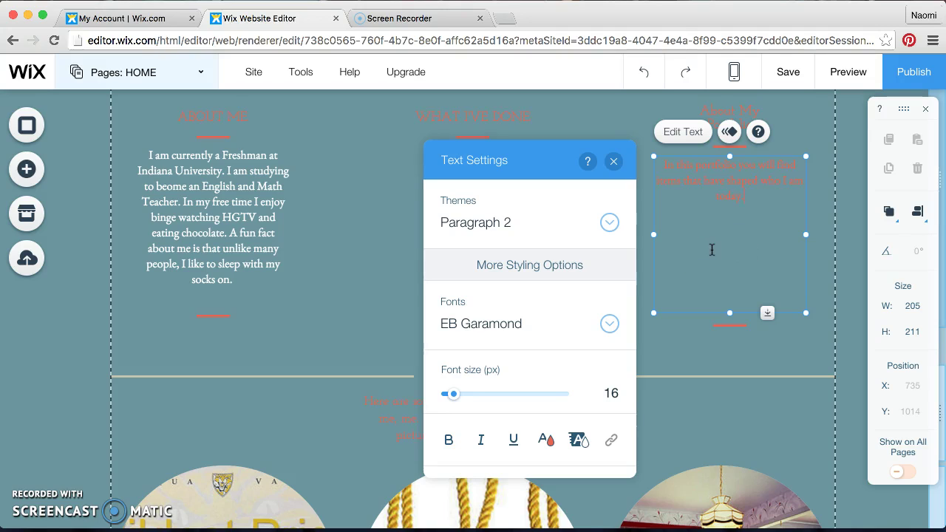
{"action": "left_click", "coordinate": [614, 161]}
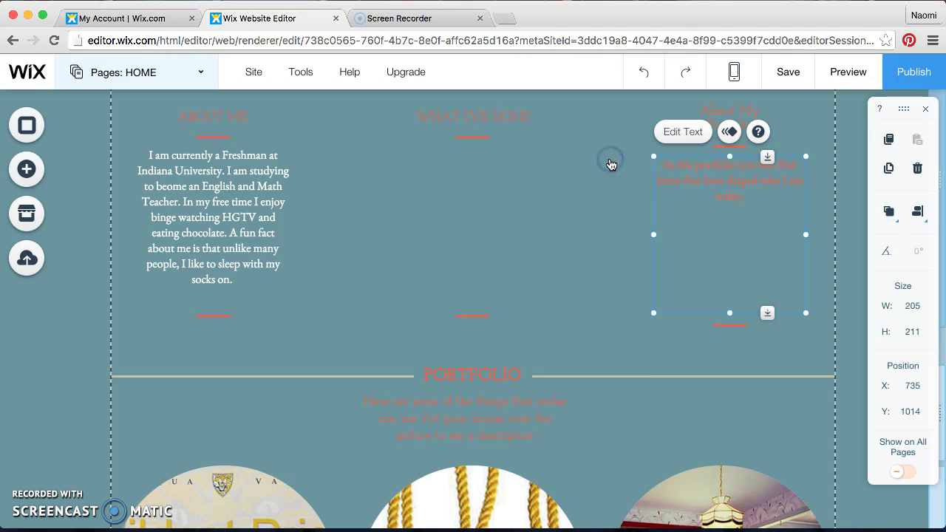
Examine the Portfolio section's introductory text and the circular image gallery below it.
{"action": "scroll", "coordinate": [646, 252], "scroll_direction": "down", "scroll_amount": 5}
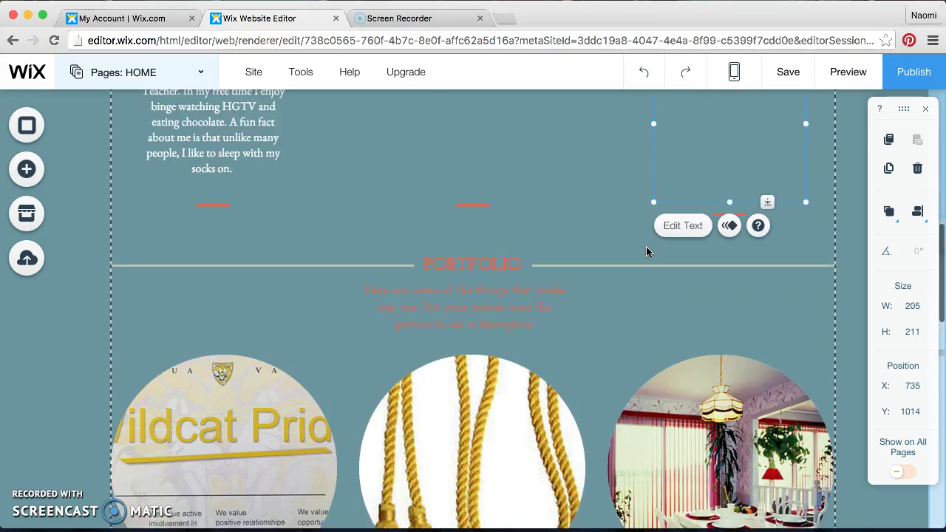
{"action": "scroll", "coordinate": [646, 252], "scroll_direction": "down", "scroll_amount": 2}
{"action": "left_click", "coordinate": [596, 246]}
{"action": "left_click", "coordinate": [477, 164]}
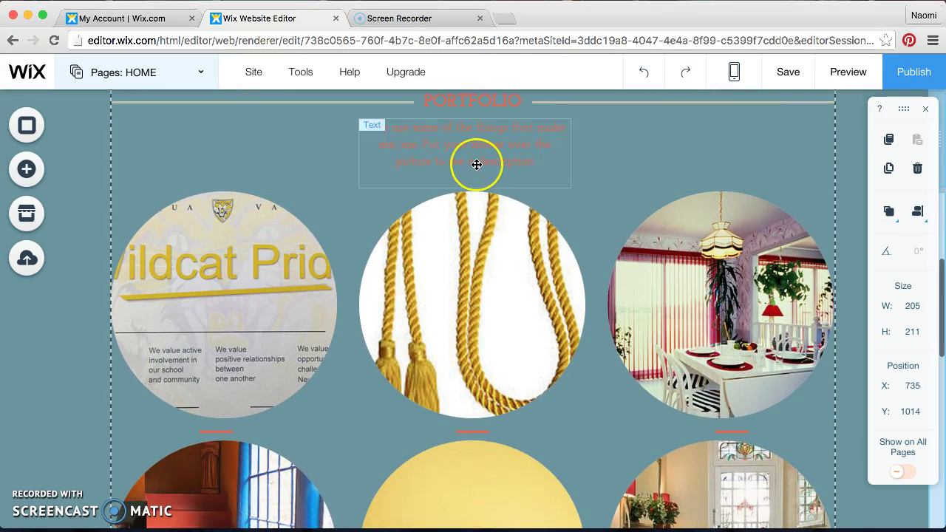
{"action": "mouse_move", "coordinate": [478, 163]}
{"action": "left_mouse_down"}
{"action": "mouse_move", "coordinate": [433, 158]}
{"action": "mouse_move", "coordinate": [489, 141]}
{"action": "mouse_move", "coordinate": [471, 160]}
{"action": "left_mouse_up"}
{"action": "scroll", "coordinate": [473, 162], "scroll_direction": "up", "scroll_amount": 1}
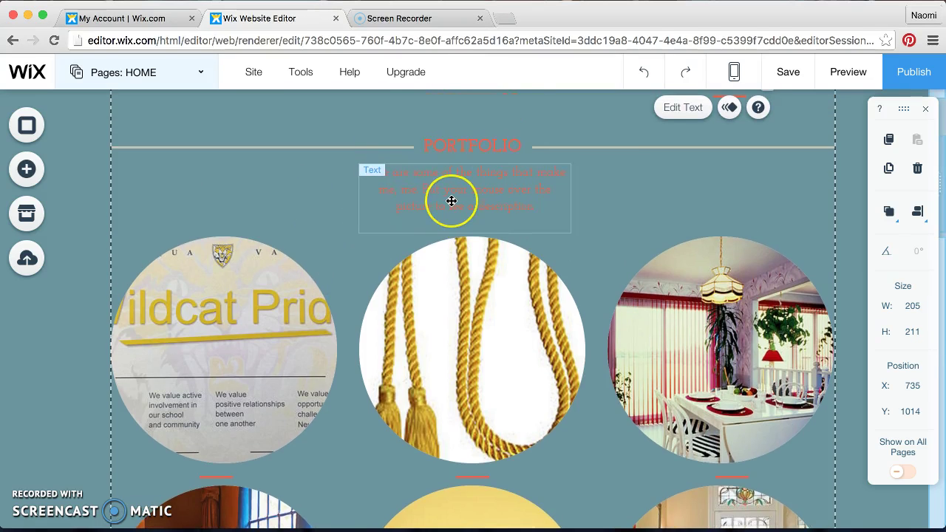
{"action": "scroll", "coordinate": [450, 201], "scroll_direction": "up", "scroll_amount": 1}
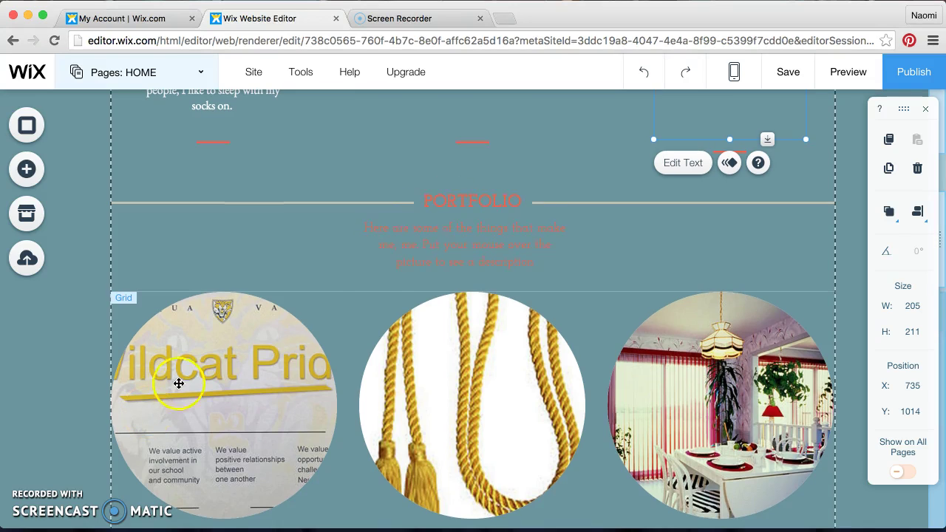
{"action": "left_click", "coordinate": [429, 226]}
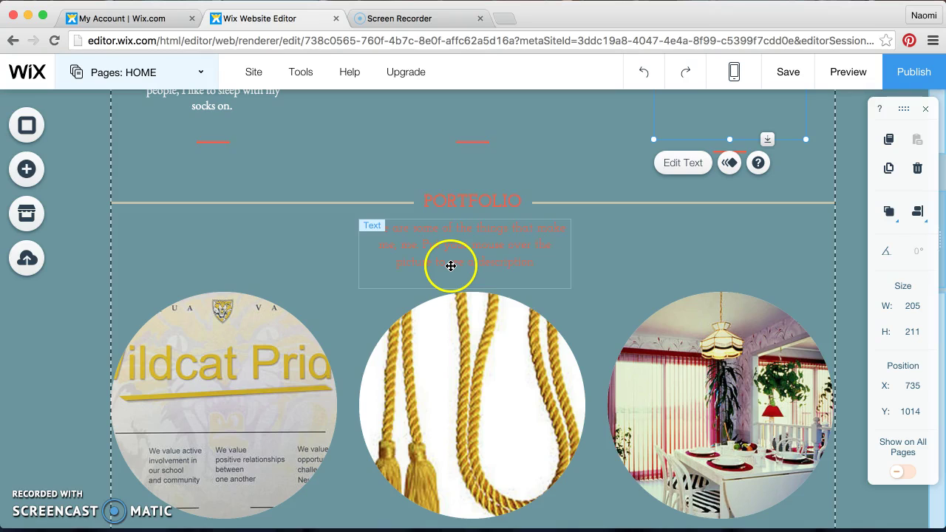
Preview the site to check the descriptions shown over the portfolio gallery images, and return to the editor.
{"action": "left_click", "coordinate": [835, 72]}
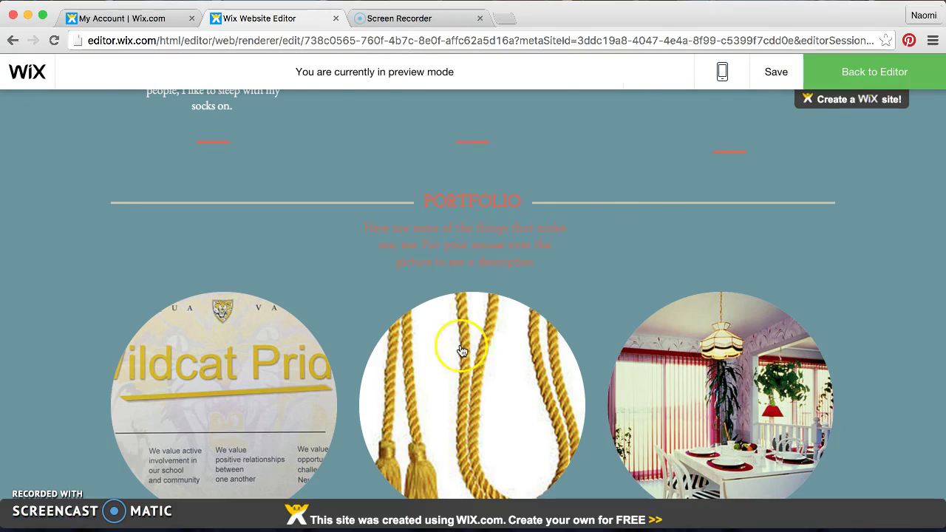
{"action": "mouse_move", "coordinate": [253, 391]}
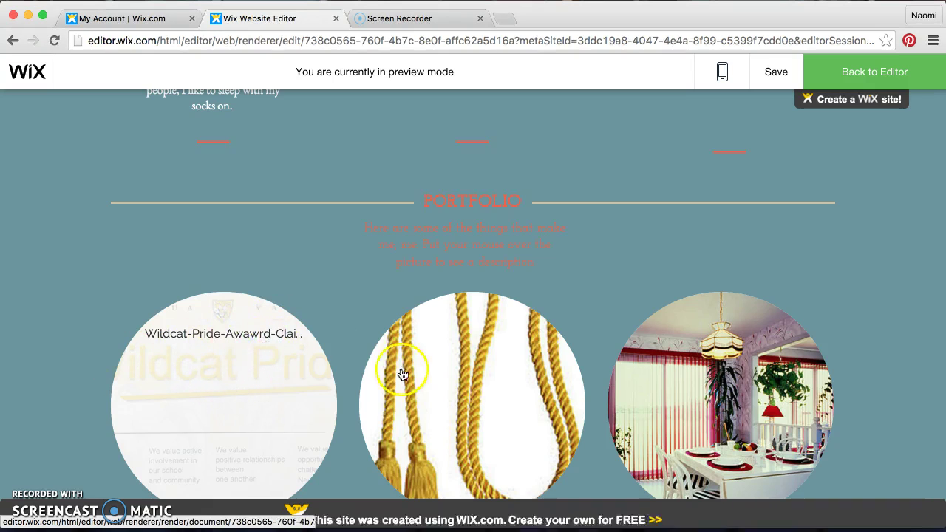
{"action": "mouse_move", "coordinate": [437, 396]}
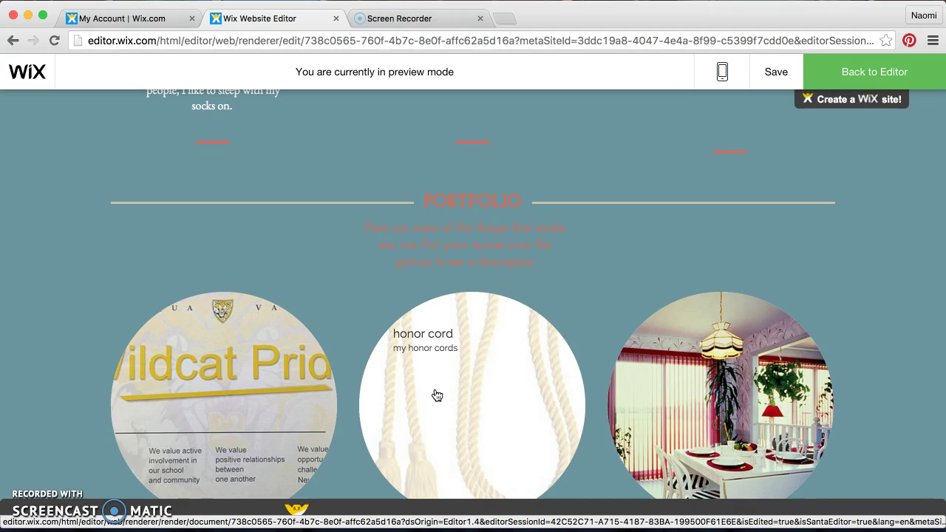
{"action": "left_click", "coordinate": [673, 416]}
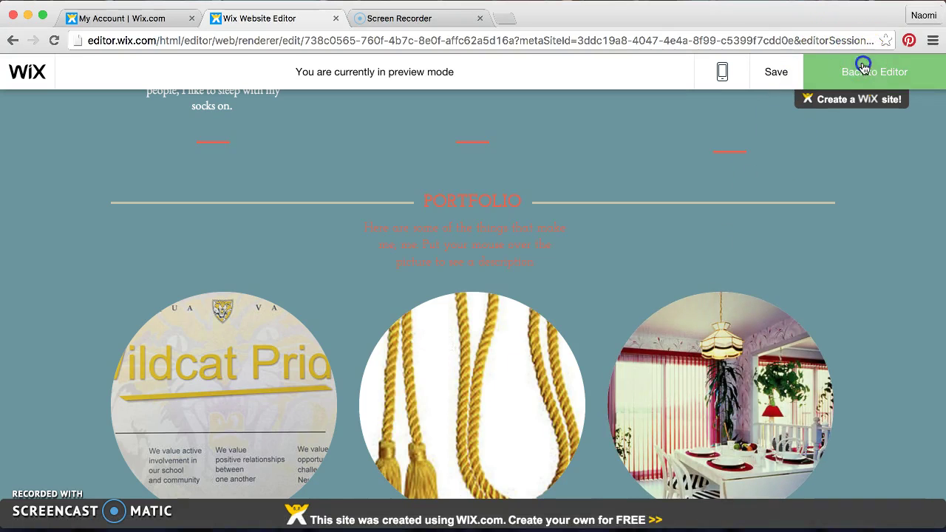
{"action": "left_click", "coordinate": [863, 68]}
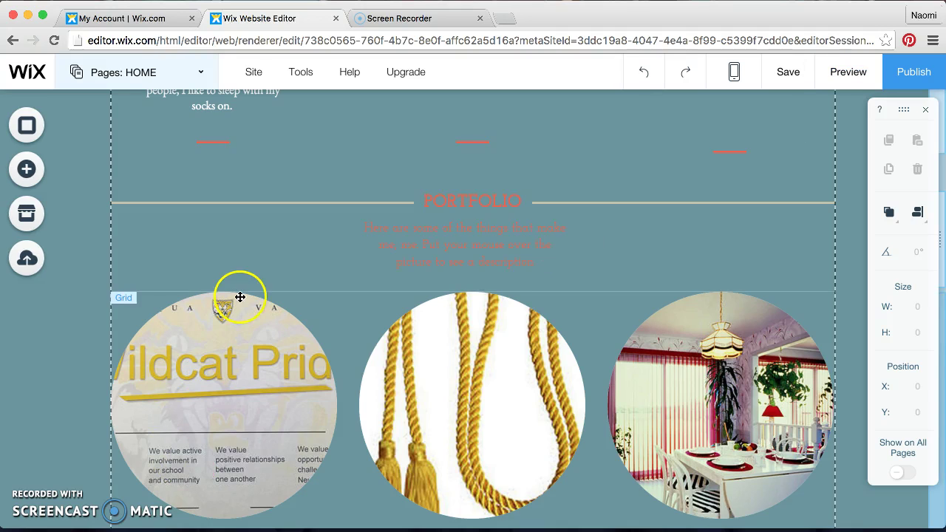
Open the portfolio gallery's image organizer and upload Capture.png from the Desktop to the media library.
{"action": "scroll", "coordinate": [190, 369], "scroll_direction": "down", "scroll_amount": 5}
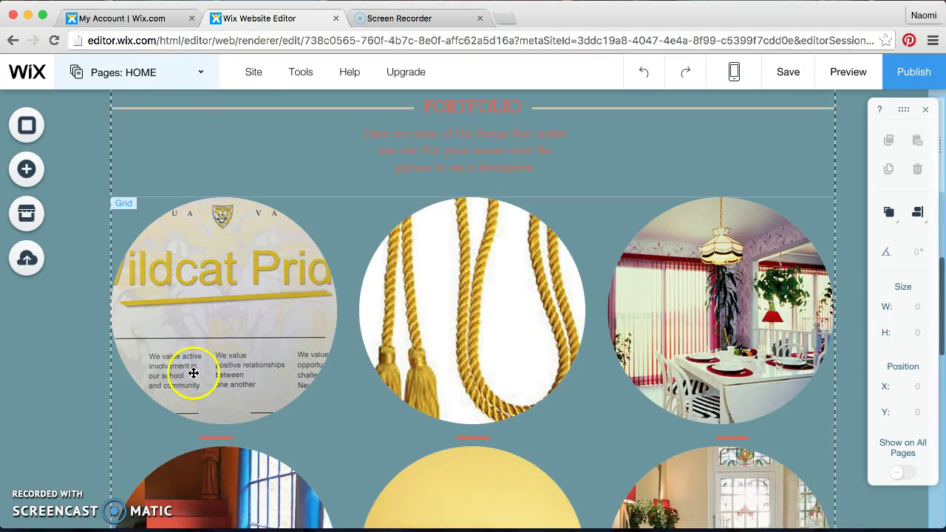
{"action": "left_click", "coordinate": [709, 278]}
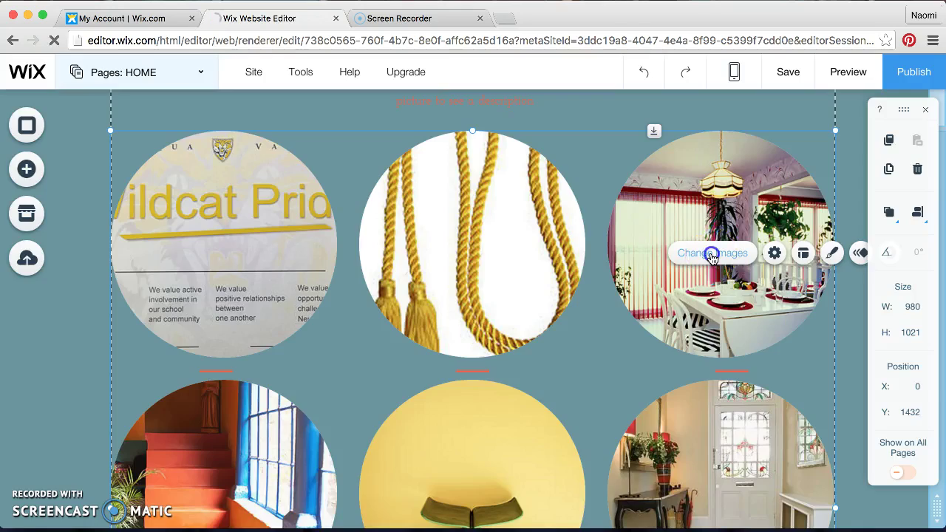
{"action": "left_click", "coordinate": [712, 254]}
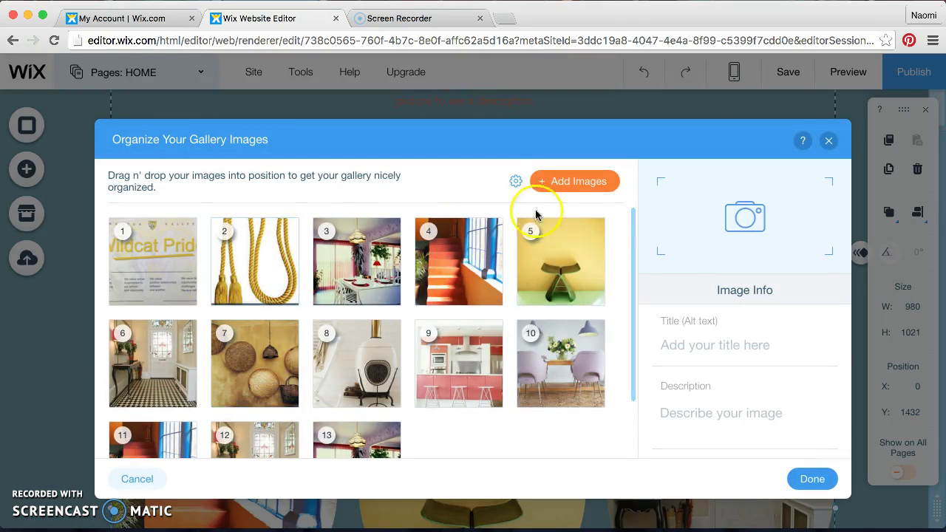
{"action": "left_click", "coordinate": [560, 180]}
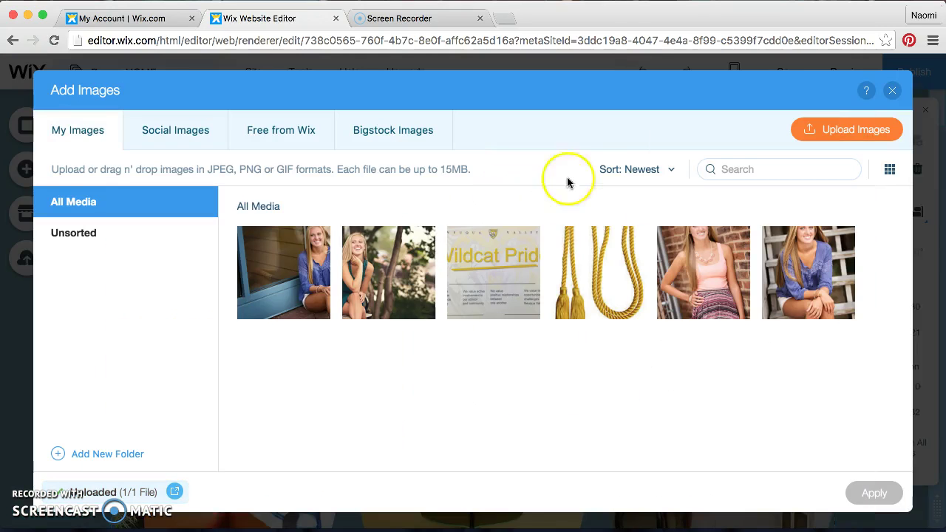
{"action": "left_click", "coordinate": [813, 125]}
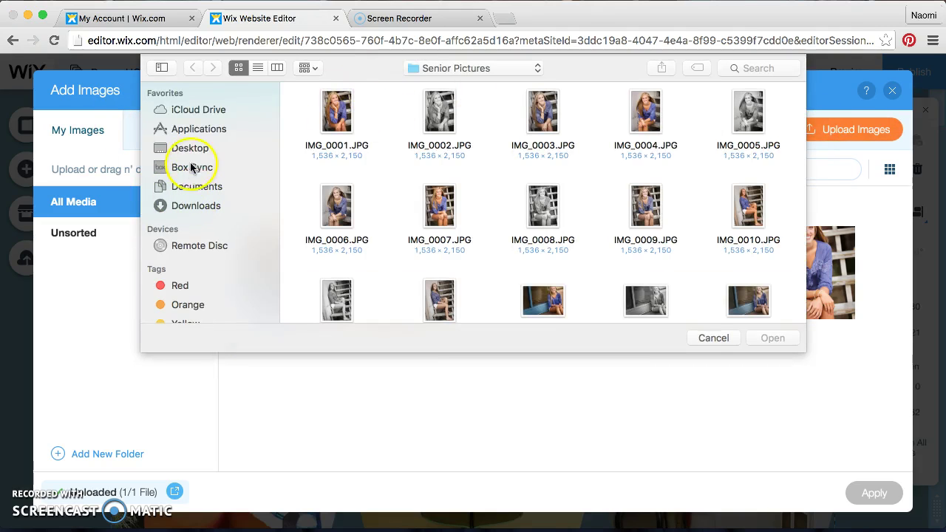
{"action": "left_click", "coordinate": [187, 147]}
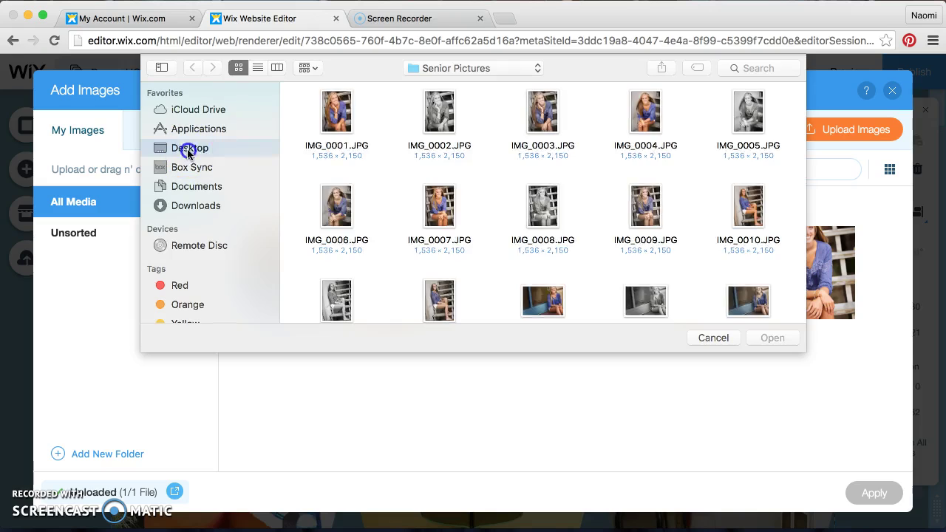
{"action": "left_click", "coordinate": [360, 134]}
{"action": "left_click", "coordinate": [770, 338]}
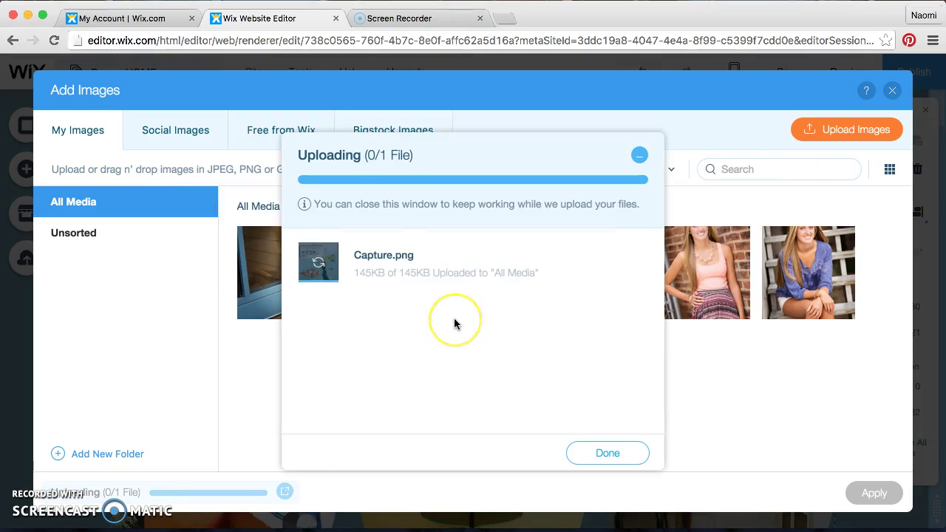
{"action": "left_click", "coordinate": [606, 431]}
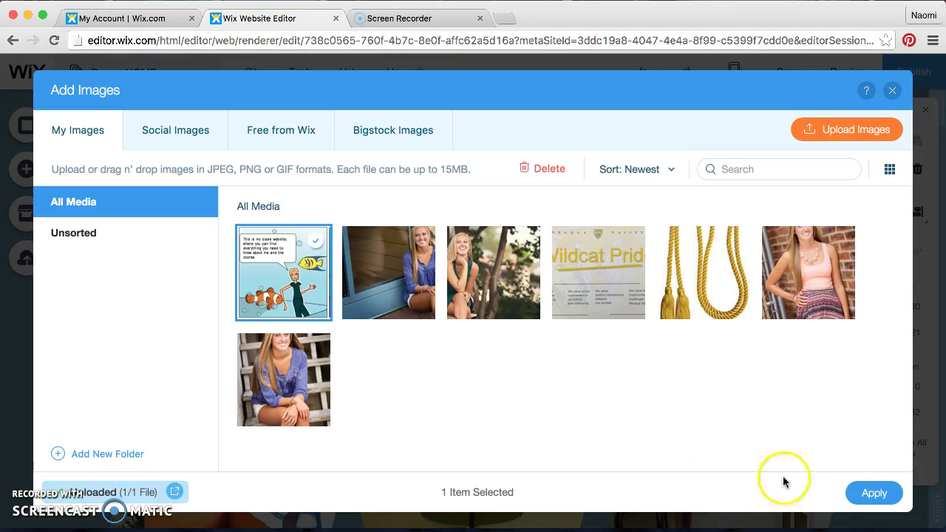
Add the uploaded Capture.png to the portfolio gallery, apply the image changes and select the gallery on the page.
{"action": "left_click", "coordinate": [860, 497]}
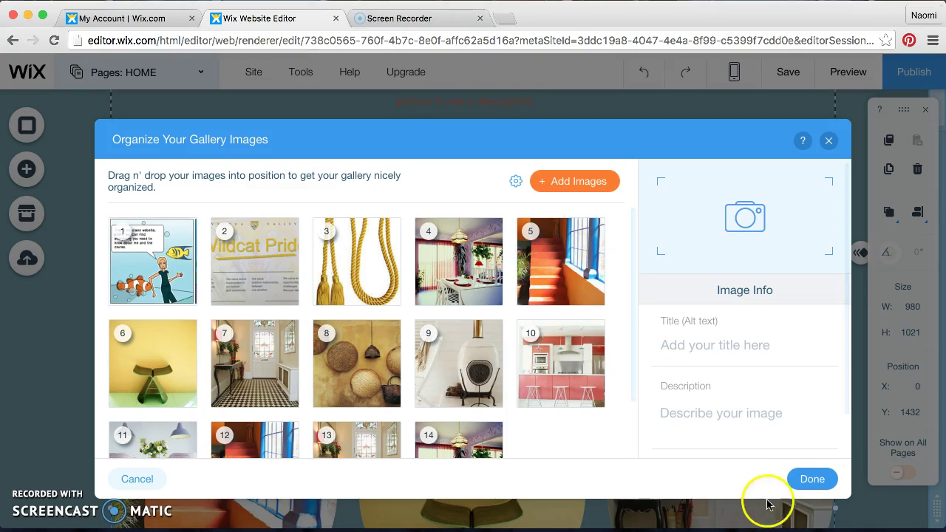
{"action": "left_click", "coordinate": [813, 480]}
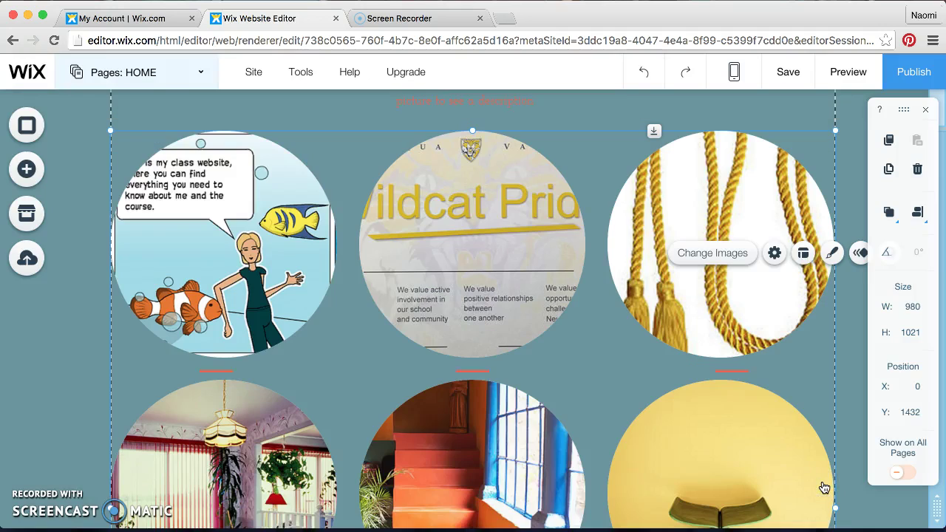
{"action": "left_click", "coordinate": [262, 220]}
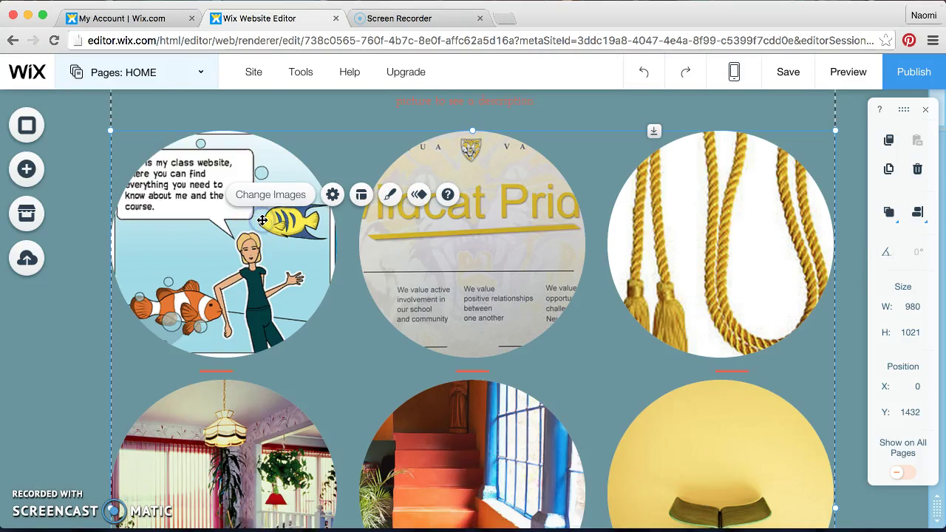
Reopen the portfolio gallery's image organizer and retitle the first image, the uploaded Capture picture, as "Cartoon".
{"action": "left_click", "coordinate": [265, 198]}
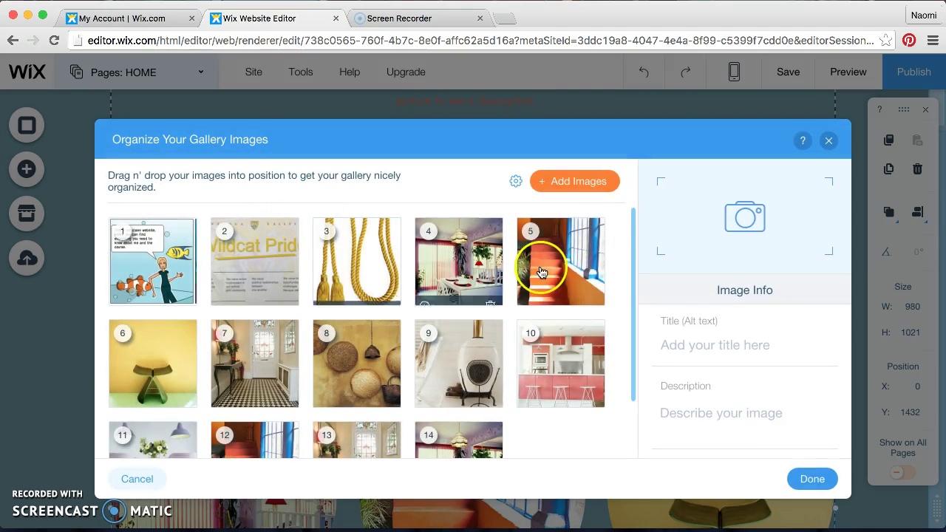
{"action": "left_click", "coordinate": [159, 244]}
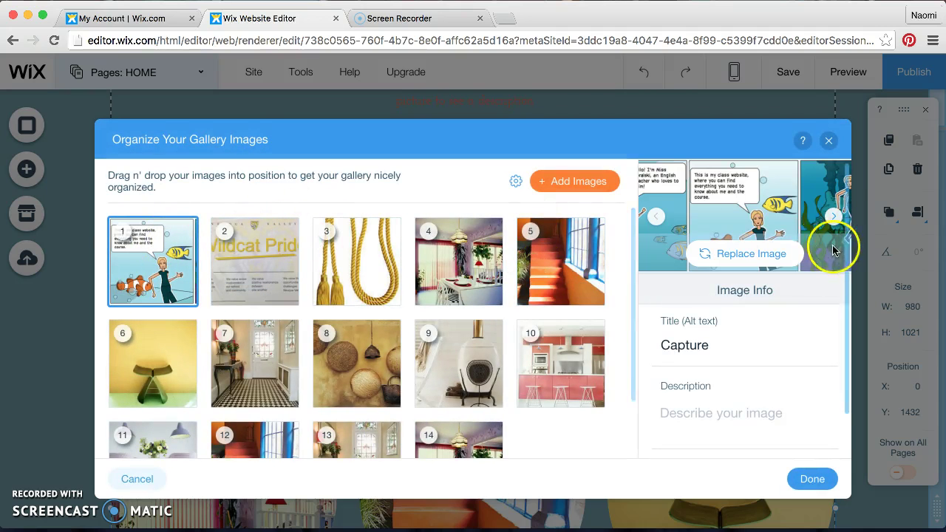
{"action": "scroll", "coordinate": [778, 341], "scroll_direction": "down", "scroll_amount": 1}
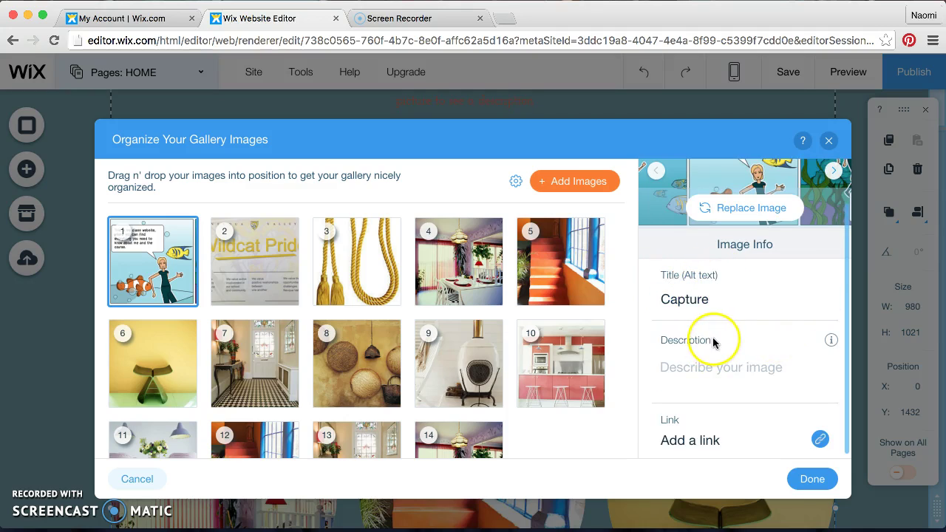
{"action": "left_click", "coordinate": [712, 299]}
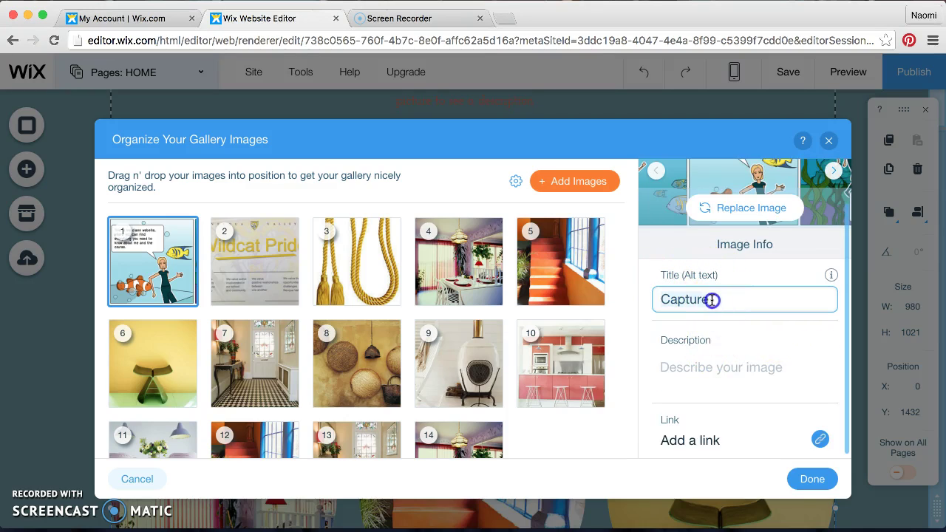
{"action": "key", "text": "super+a"}
{"action": "type", "text": "C"}
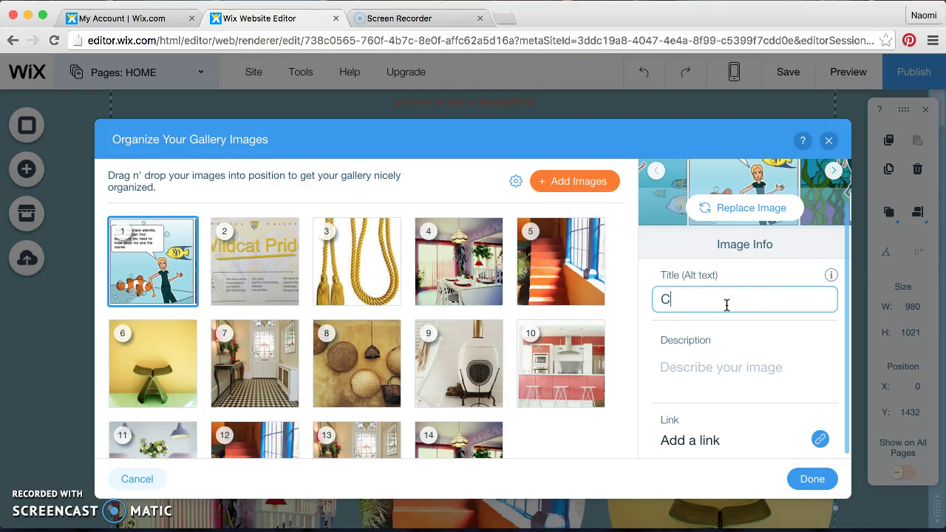
Describe the Cartoon image as "this is my descriptionahdfjsdklfhsdfh" and, below a blank line, "this is my analysis fhsadlkfhsdfhsdf", and apply the gallery changes.
{"action": "left_click", "coordinate": [713, 363]}
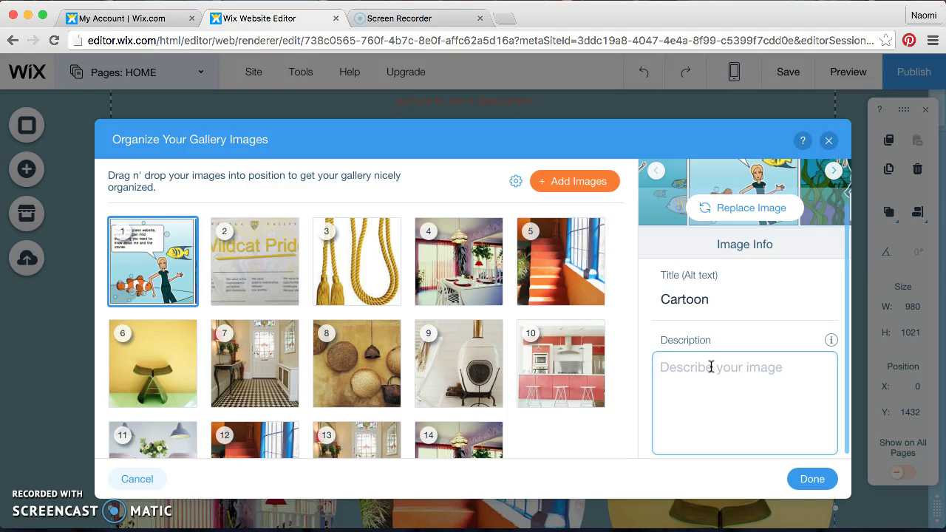
{"action": "left_click", "coordinate": [720, 417]}
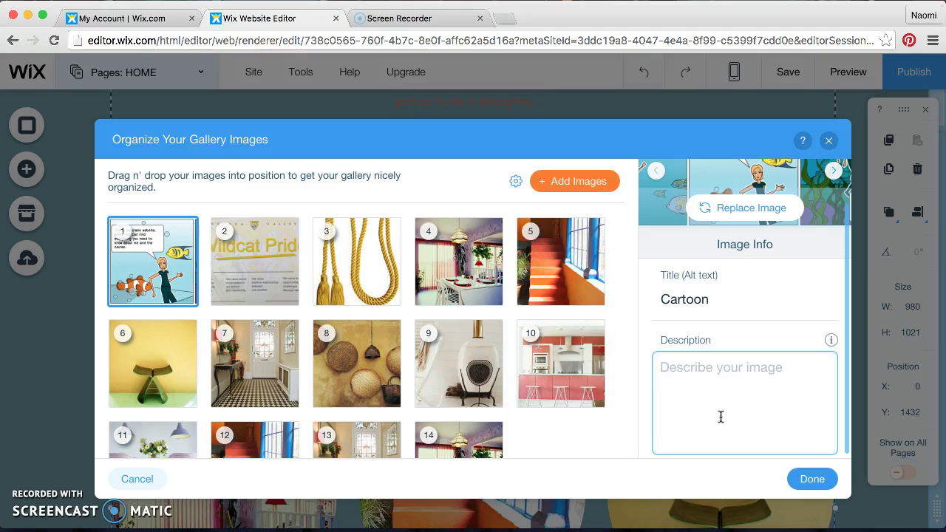
{"action": "left_click", "coordinate": [678, 402]}
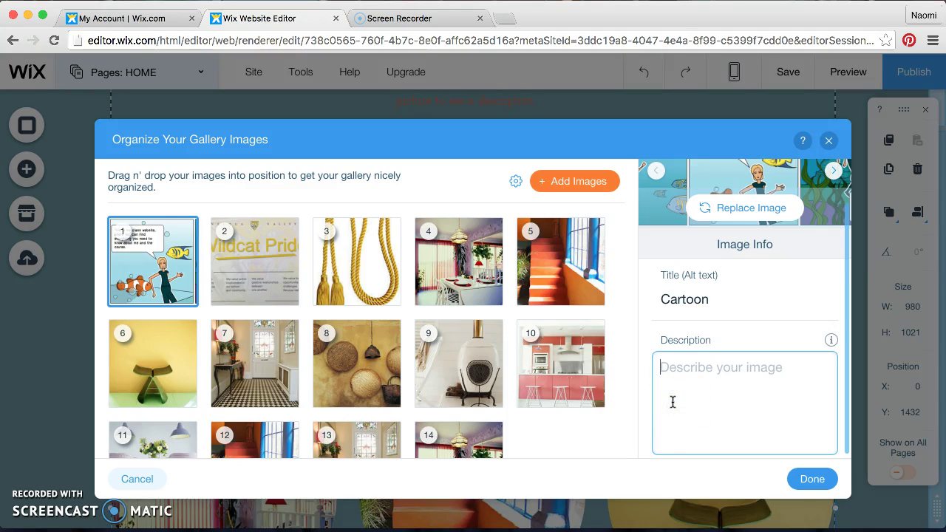
{"action": "left_click", "coordinate": [697, 422]}
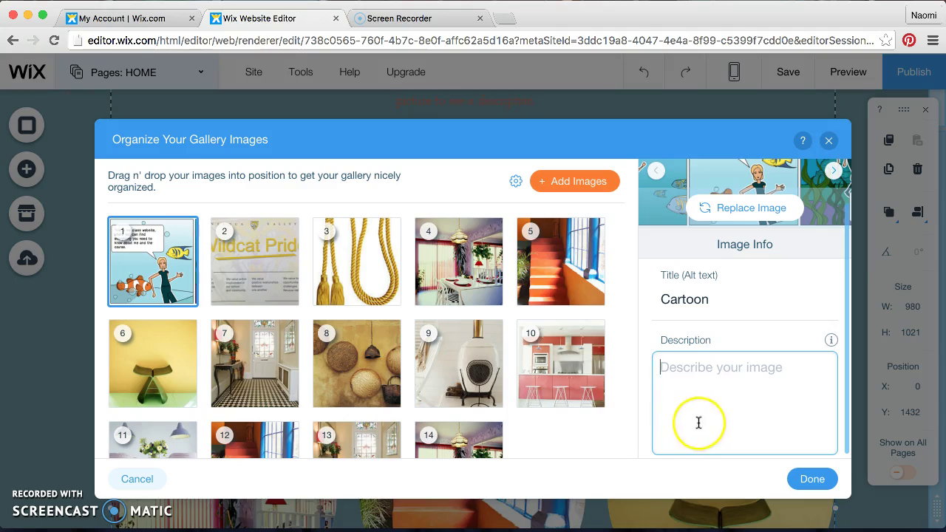
{"action": "type", "text": "this is my descr"}
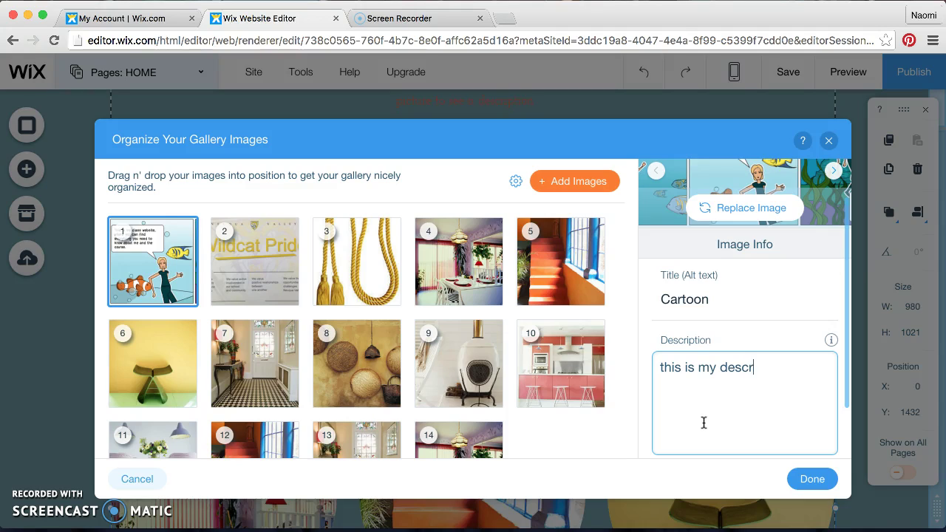
{"action": "type", "text": "iptionahdfjsdklfhsdfh"}
{"action": "key", "text": "Return"}
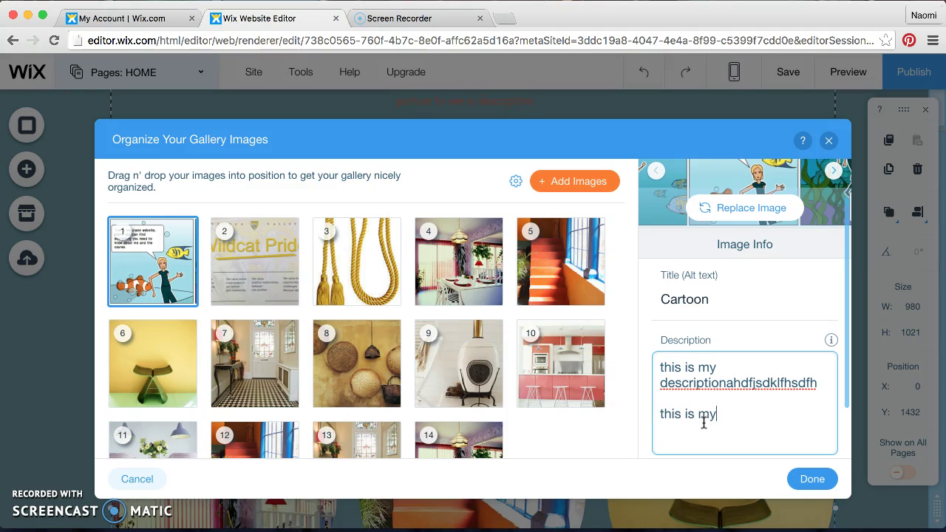
{"action": "type", "text": "this is my analysis fhsadlkfhsdfhsdf"}
{"action": "left_click", "coordinate": [812, 479]}
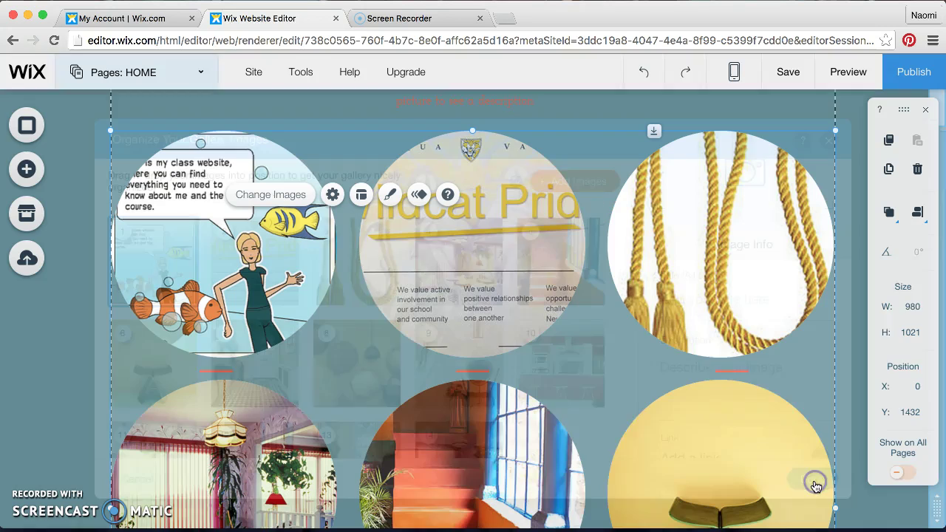
Preview the site to check the cartoon image and its text in the portfolio gallery, and return to the editor.
{"action": "left_click", "coordinate": [858, 74]}
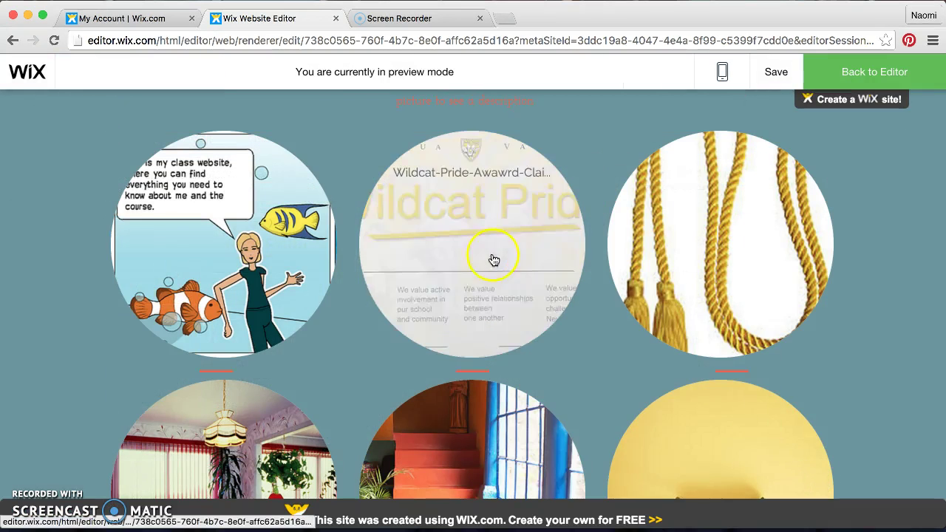
{"action": "scroll", "coordinate": [111, 185], "scroll_direction": "down", "scroll_amount": 5}
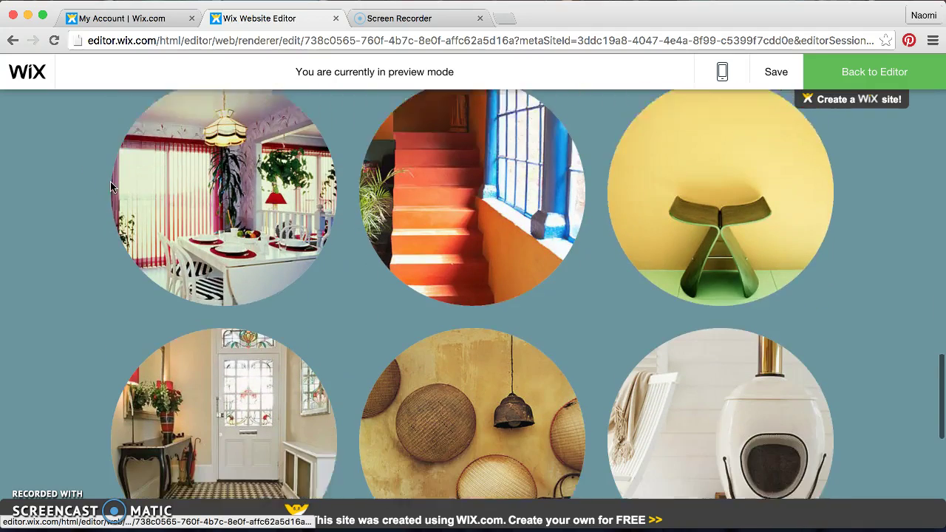
{"action": "scroll", "coordinate": [110, 185], "scroll_direction": "down", "scroll_amount": 5}
{"action": "scroll", "coordinate": [110, 184], "scroll_direction": "up", "scroll_amount": 8}
{"action": "left_click", "coordinate": [213, 154]}
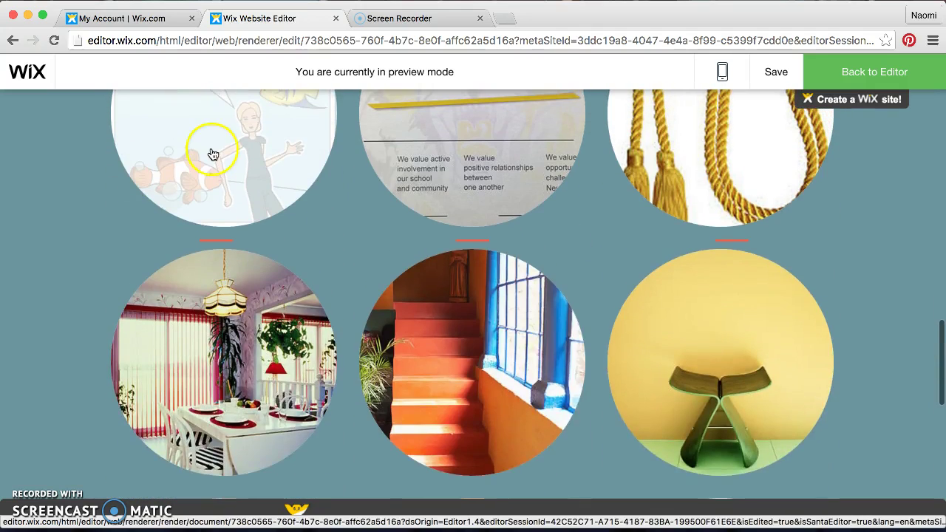
{"action": "scroll", "coordinate": [212, 151], "scroll_direction": "up", "scroll_amount": 2}
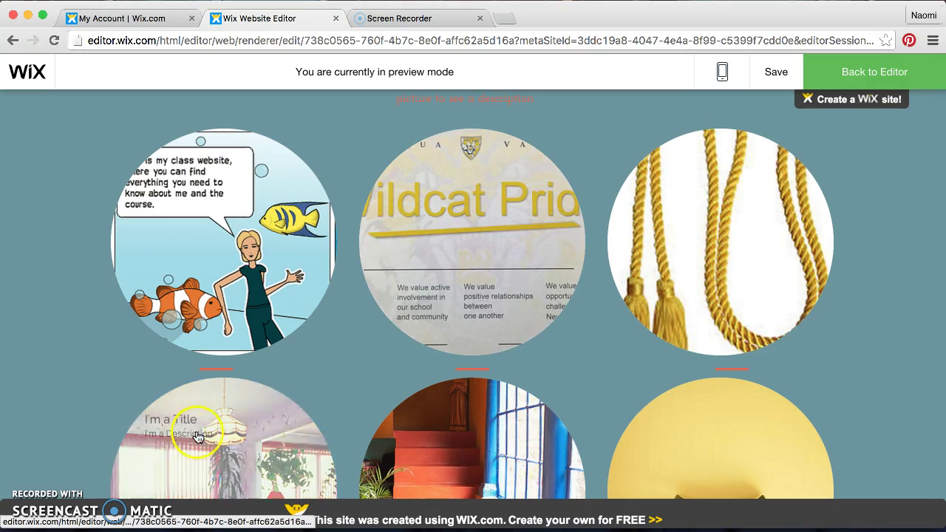
{"action": "scroll", "coordinate": [623, 373], "scroll_direction": "up", "scroll_amount": 10}
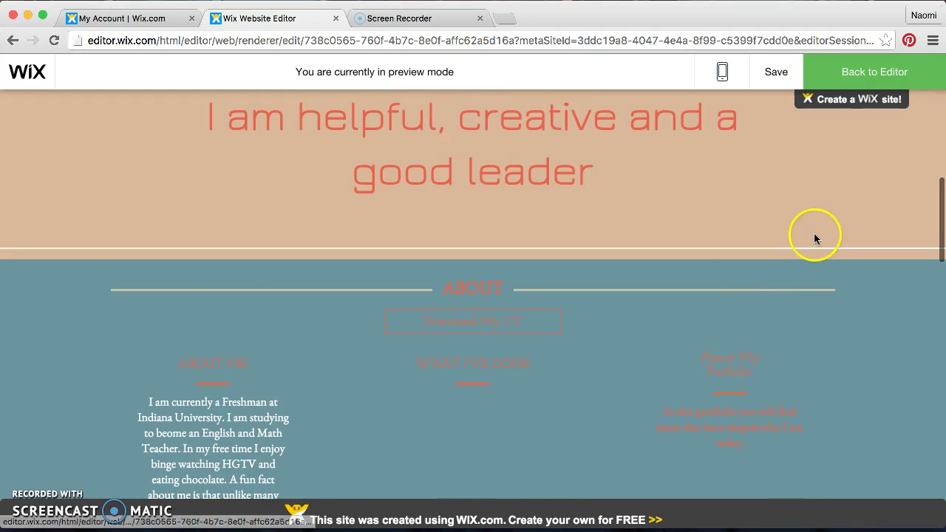
{"action": "left_click", "coordinate": [844, 71]}
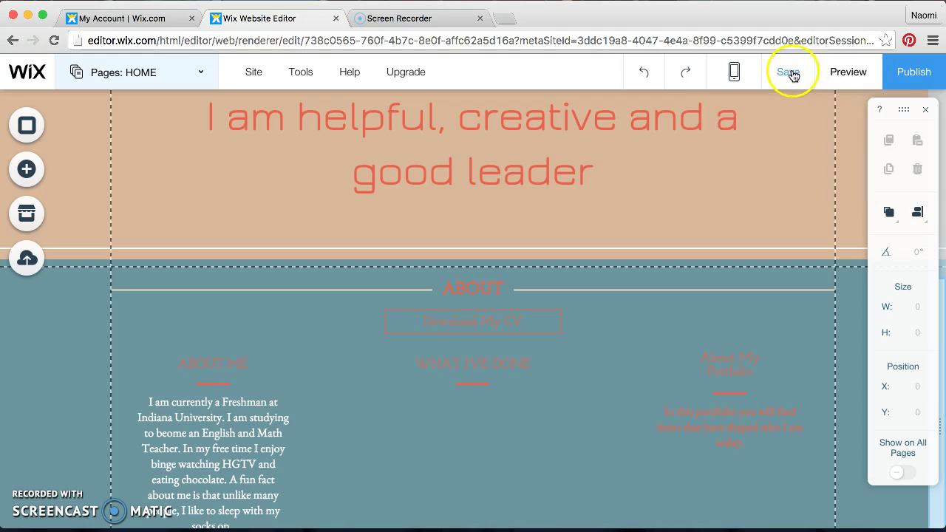
Save the site under the scrapbook address, publish it and publish once more from the editor.
{"action": "left_click", "coordinate": [789, 72]}
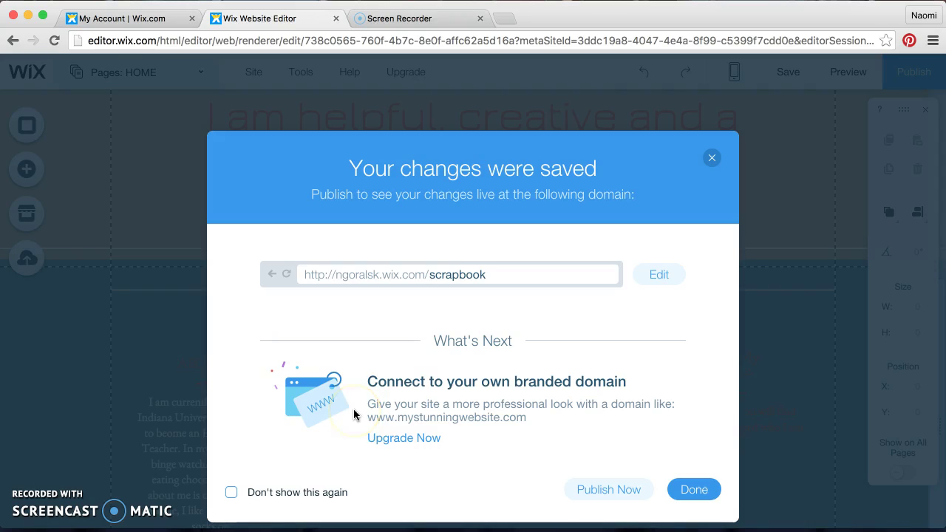
{"action": "left_click", "coordinate": [598, 490]}
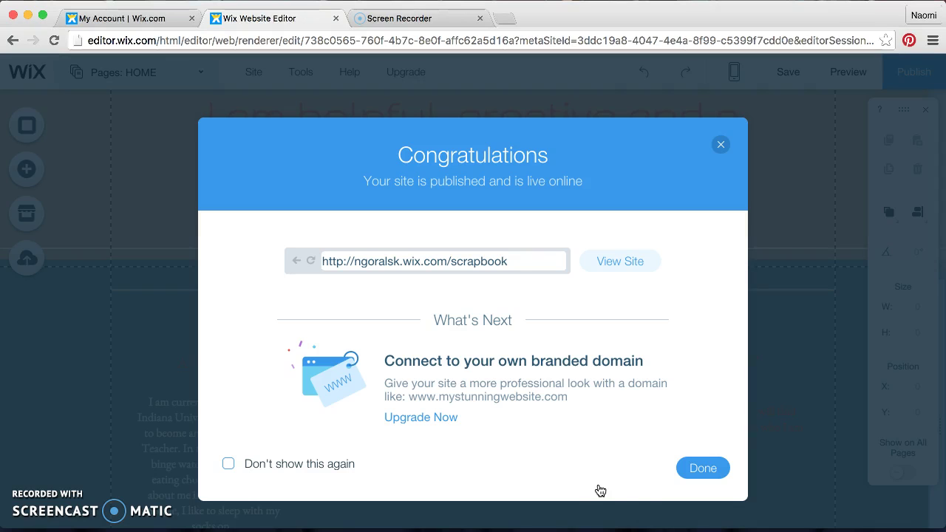
{"action": "left_click", "coordinate": [694, 465]}
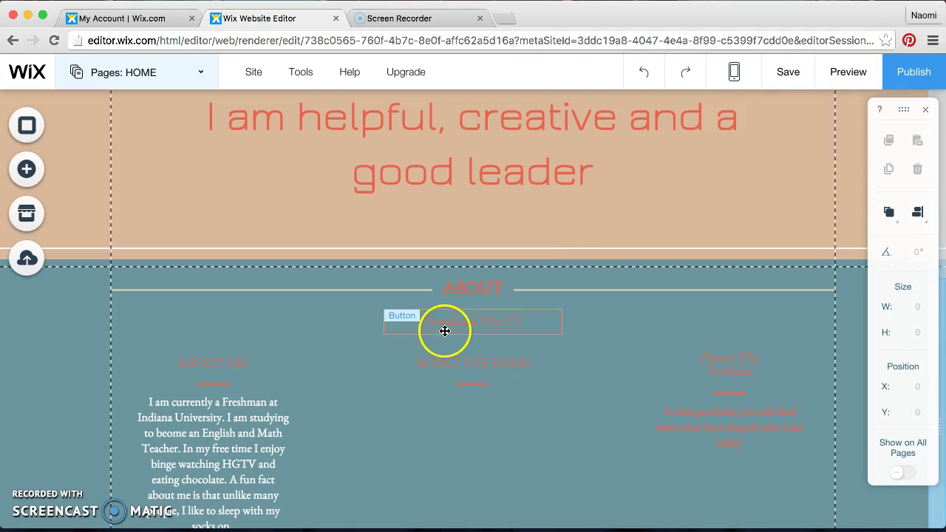
{"action": "left_click", "coordinate": [910, 71]}
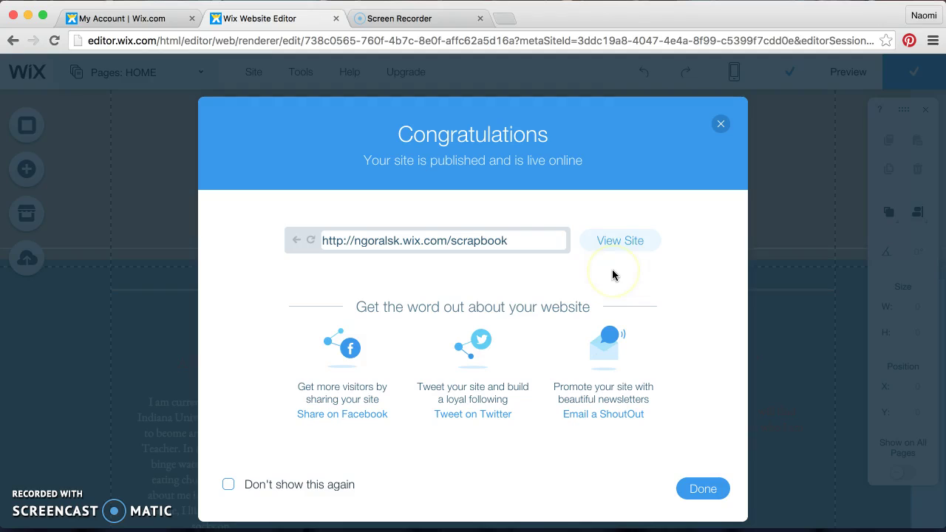
Open the published scrapbook site and look through the live page from the header photo down to the Contact section.
{"action": "left_click", "coordinate": [614, 242]}
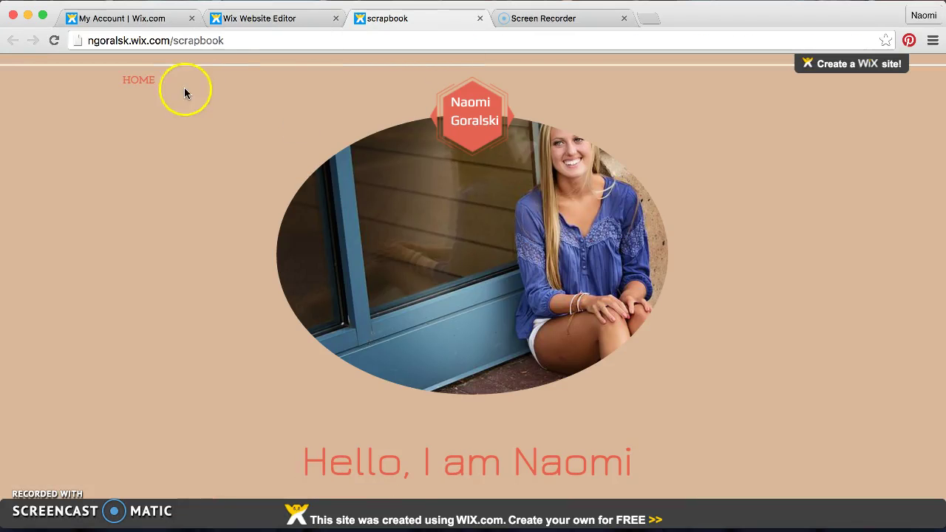
{"action": "left_click", "coordinate": [252, 24]}
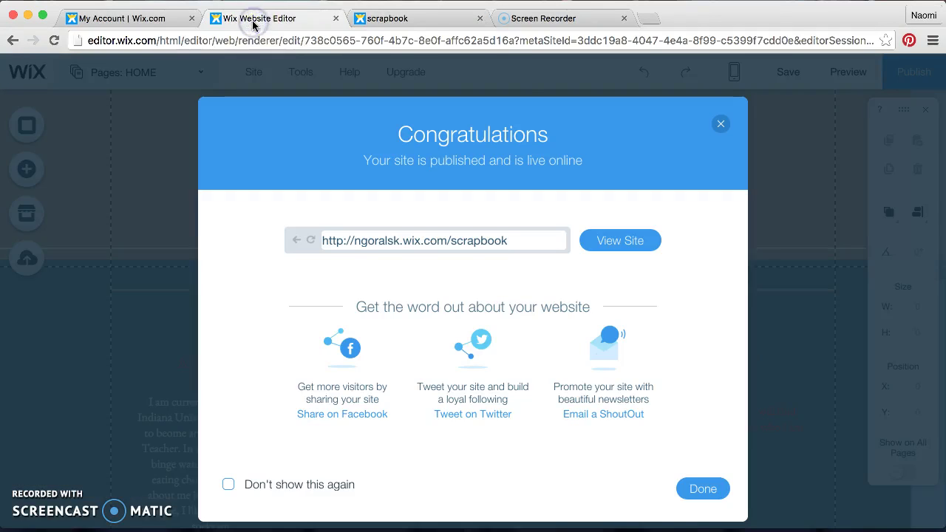
{"action": "left_click", "coordinate": [384, 18]}
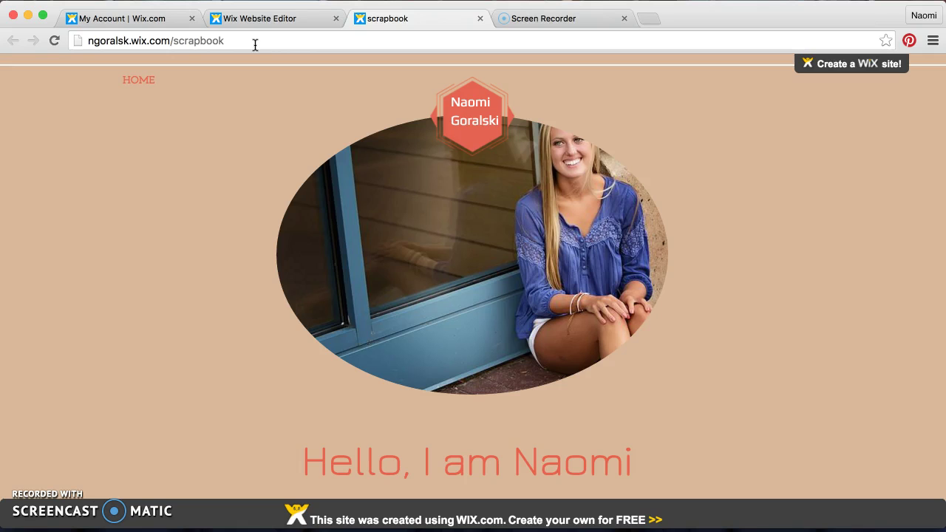
{"action": "scroll", "coordinate": [199, 196], "scroll_direction": "down", "scroll_amount": 15}
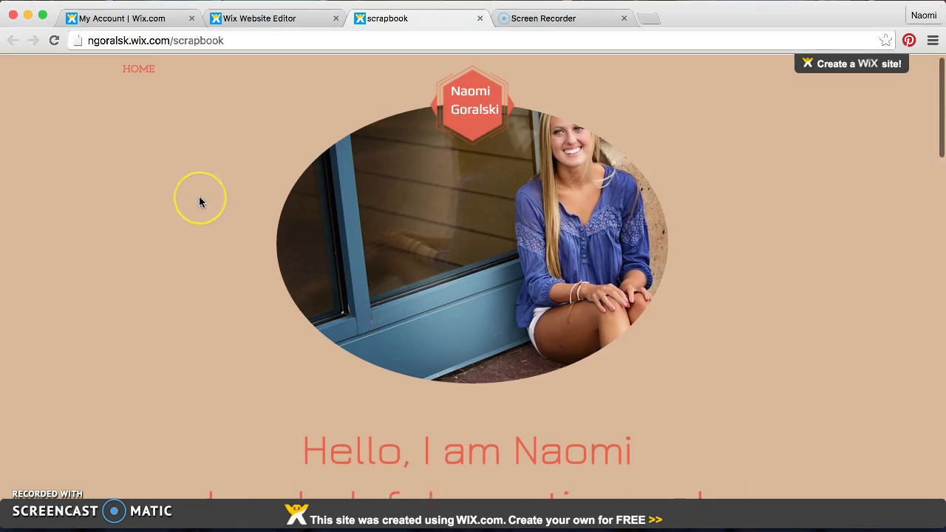
{"action": "scroll", "coordinate": [199, 201], "scroll_direction": "down", "scroll_amount": 10}
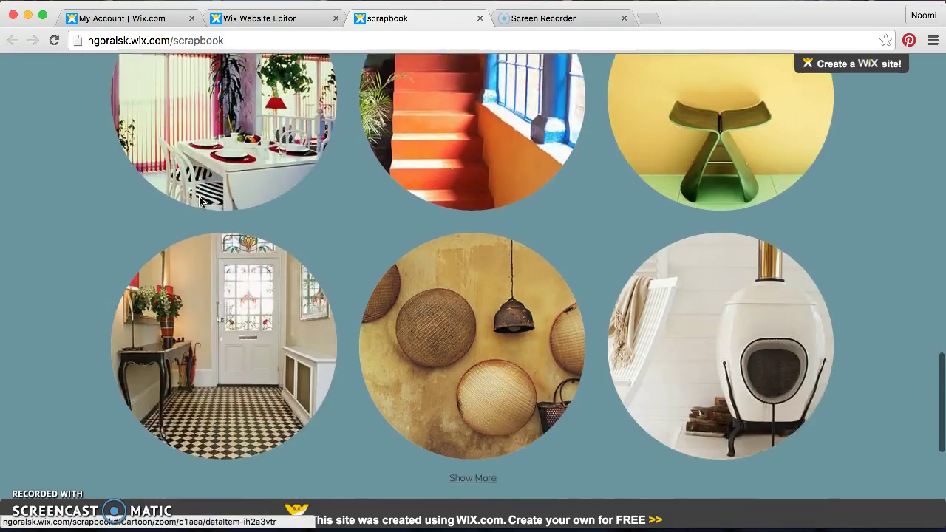
{"action": "scroll", "coordinate": [199, 200], "scroll_direction": "up", "scroll_amount": 12}
{"action": "scroll", "coordinate": [200, 201], "scroll_direction": "up", "scroll_amount": 15}
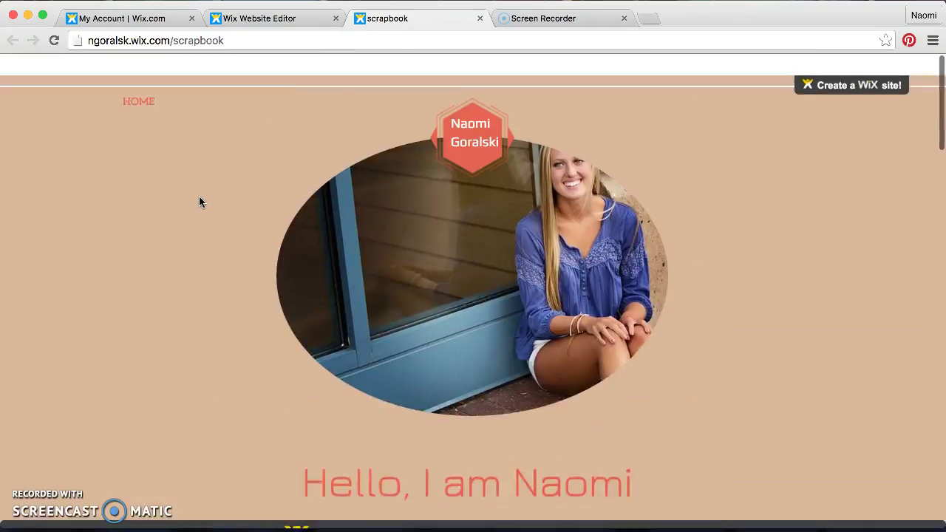
{"action": "left_click", "coordinate": [199, 191]}
{"action": "scroll", "coordinate": [200, 191], "scroll_direction": "down", "scroll_amount": 15}
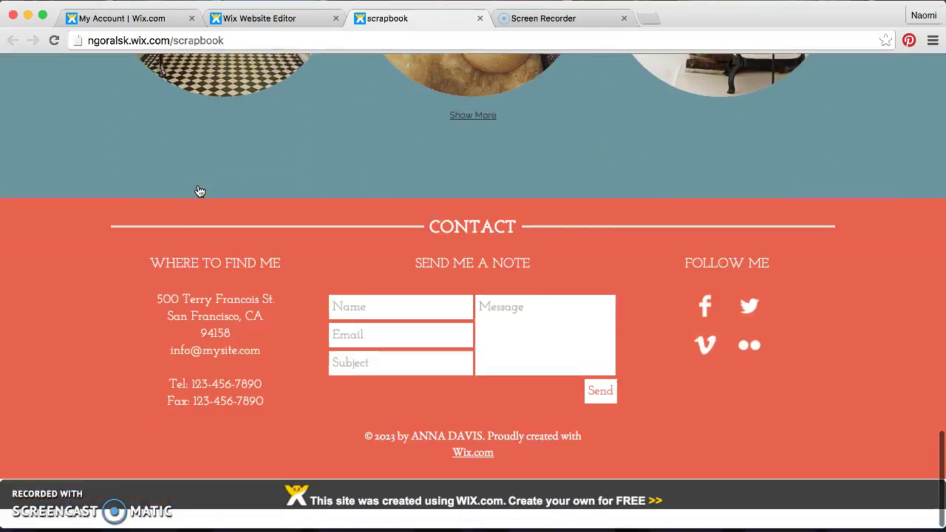
{"action": "scroll", "coordinate": [199, 192], "scroll_direction": "up", "scroll_amount": 20}
{"action": "scroll", "coordinate": [200, 192], "scroll_direction": "down", "scroll_amount": 1}
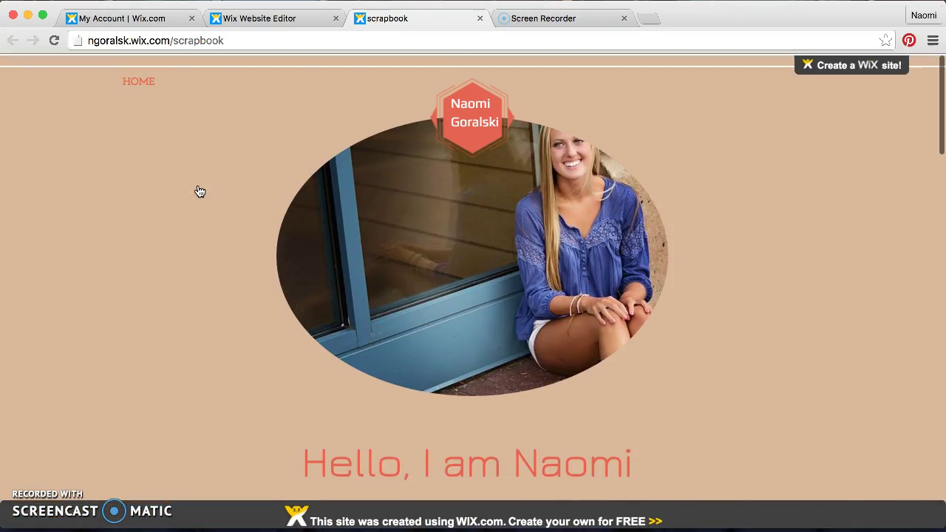
Close the live site and the editor's publish confirmation, and switch to the Screen Recorder page.
{"action": "left_click", "coordinate": [478, 20]}
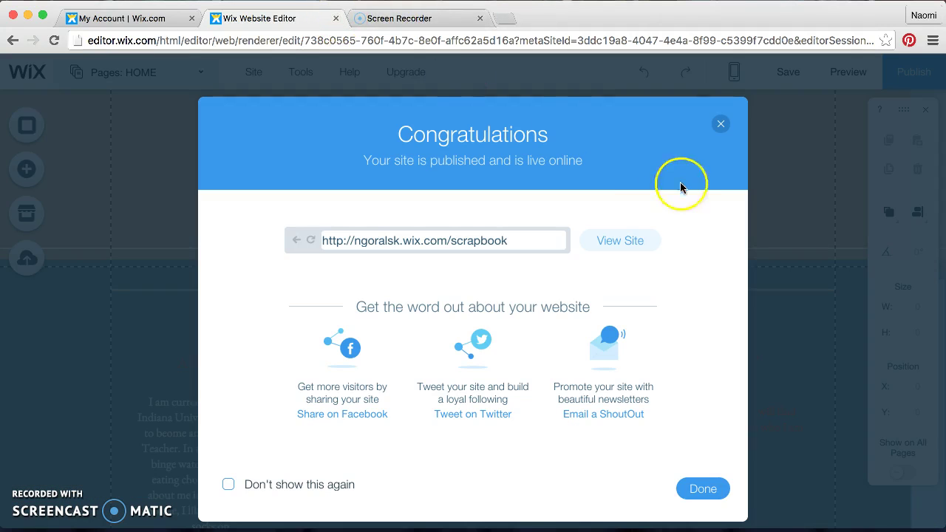
{"action": "left_click", "coordinate": [720, 123]}
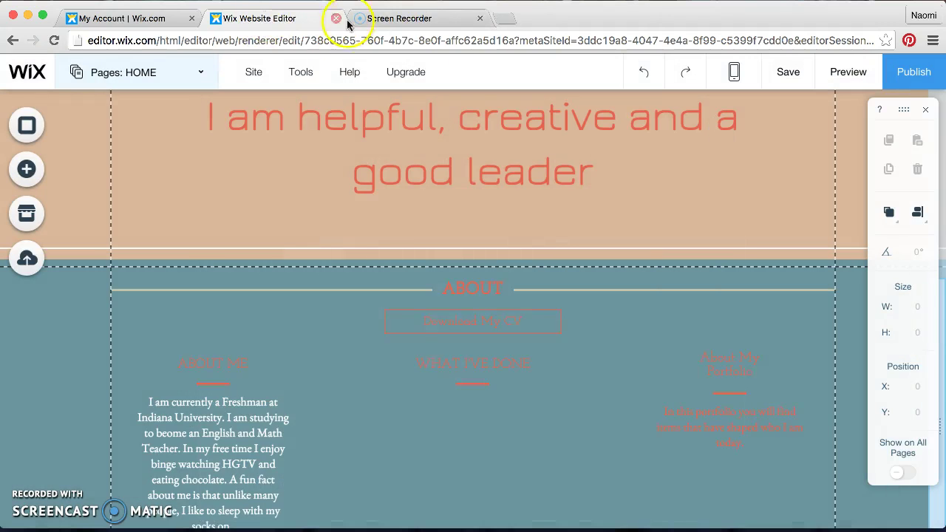
{"action": "left_click", "coordinate": [383, 17]}
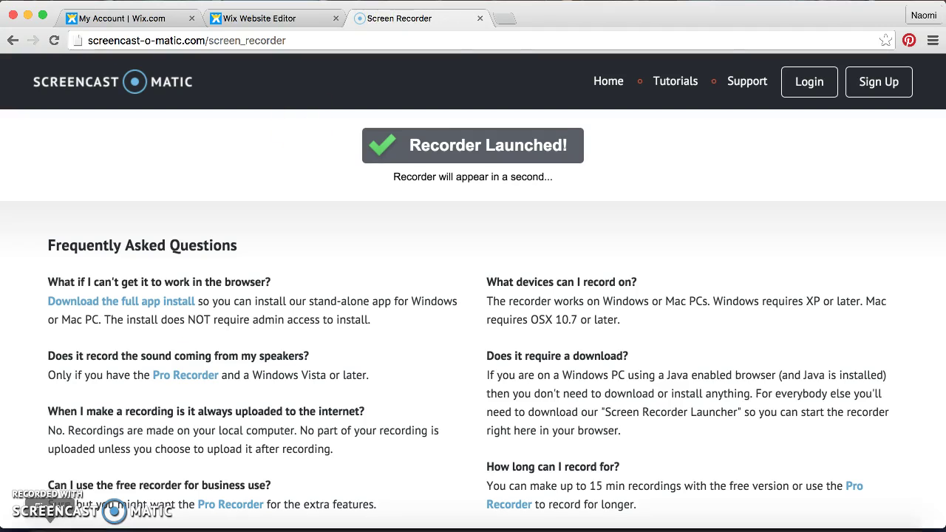